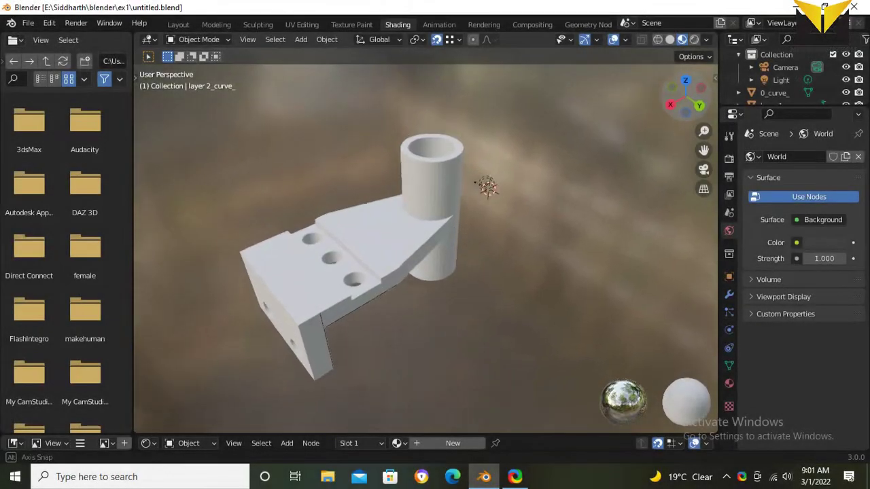
{"action": "mouse_move", "coordinate": [485, 184]}
{"action": "middle_mouse_down"}
{"action": "mouse_move", "coordinate": [510, 197]}
{"action": "mouse_move", "coordinate": [528, 235]}
{"action": "mouse_move", "coordinate": [525, 260]}
{"action": "mouse_move", "coordinate": [501, 297]}
{"action": "mouse_move", "coordinate": [460, 306]}
{"action": "mouse_move", "coordinate": [402, 300]}
{"action": "mouse_move", "coordinate": [320, 259]}
{"action": "mouse_move", "coordinate": [316, 225]}
{"action": "middle_mouse_up"}
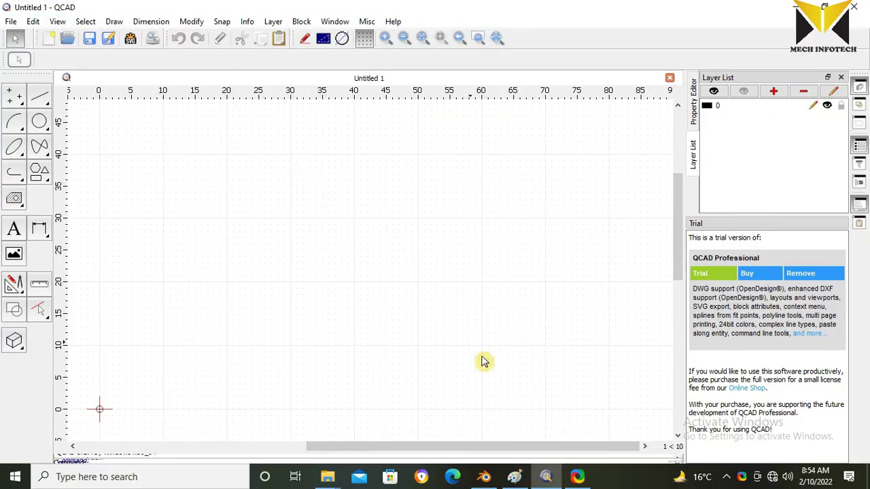
{"action": "left_click", "coordinate": [485, 478]}
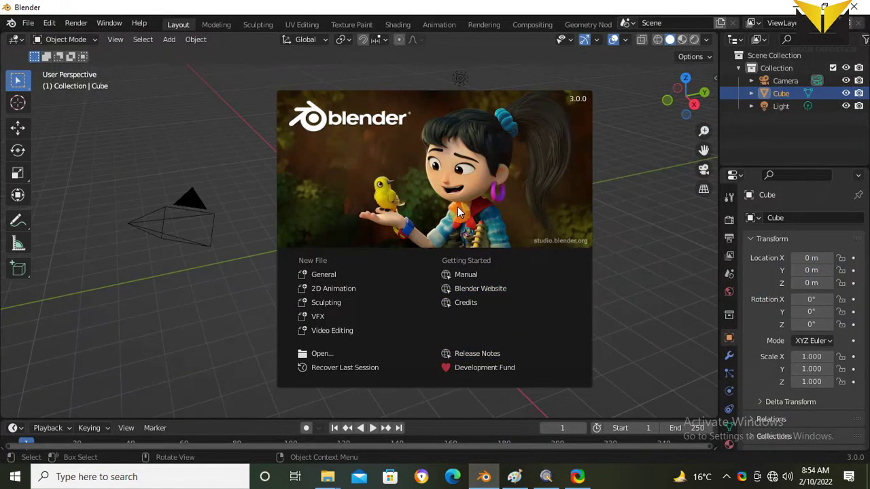
{"action": "key", "text": "alt+Tab"}
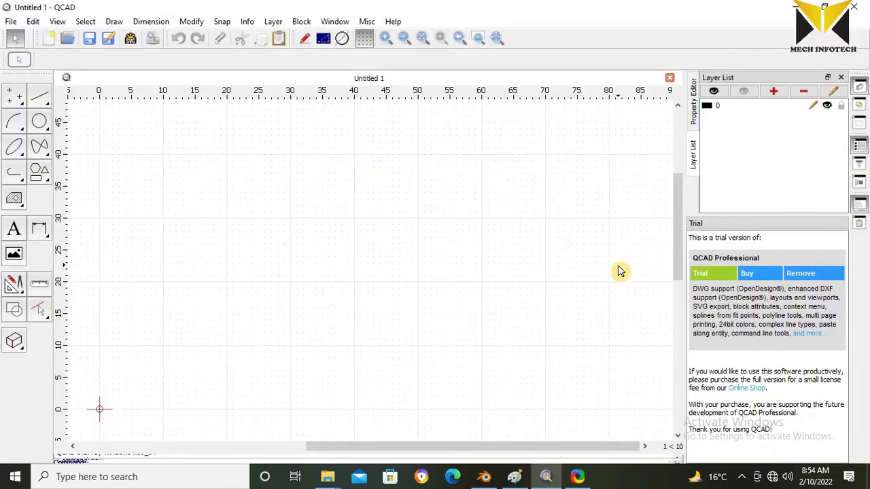
Step: Look up which plugin files must be deleted to remove the QCAD Professional trial, and minimize the windows to reach the desktop
{"action": "left_click", "coordinate": [803, 275]}
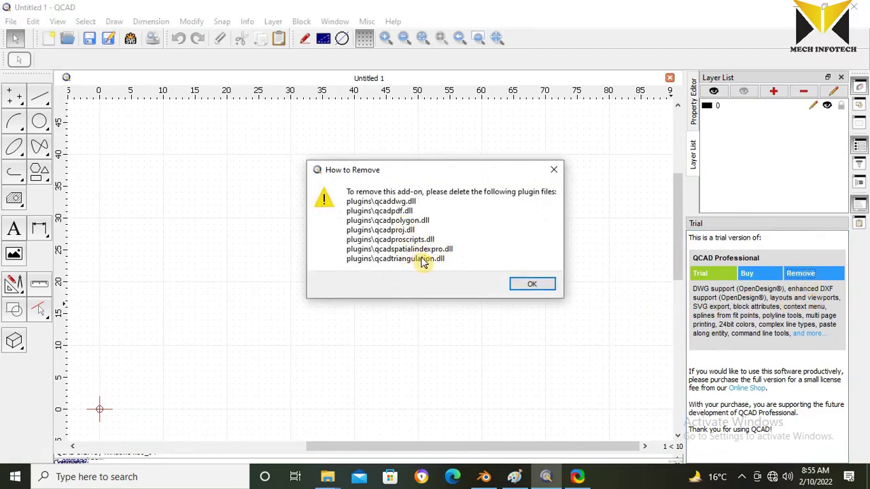
{"action": "left_click", "coordinate": [533, 284]}
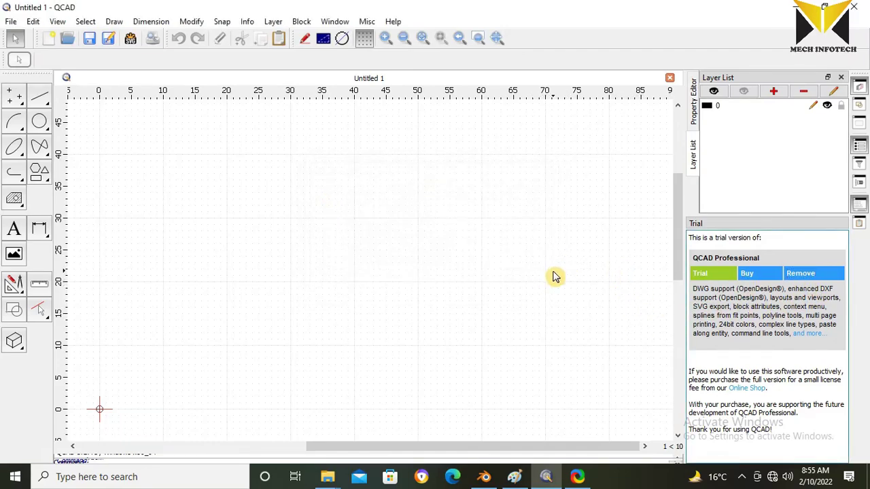
{"action": "left_click", "coordinate": [793, 10]}
{"action": "left_click", "coordinate": [792, 10]}
Step: Open the plugins folder inside QCAD's installation folder from its desktop shortcut, and close QCAD
{"action": "right_click", "coordinate": [167, 25]}
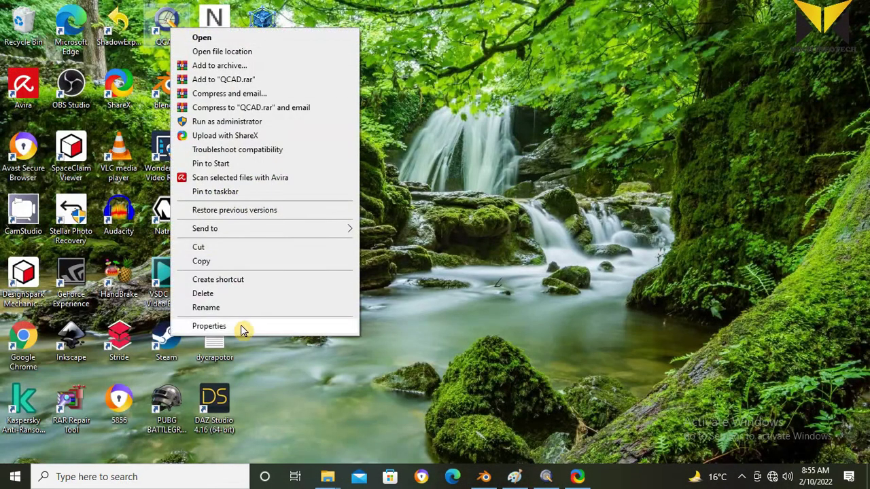
{"action": "left_click", "coordinate": [242, 330]}
{"action": "left_click", "coordinate": [226, 261]}
{"action": "scroll", "coordinate": [361, 272], "scroll_direction": "up", "scroll_amount": 5}
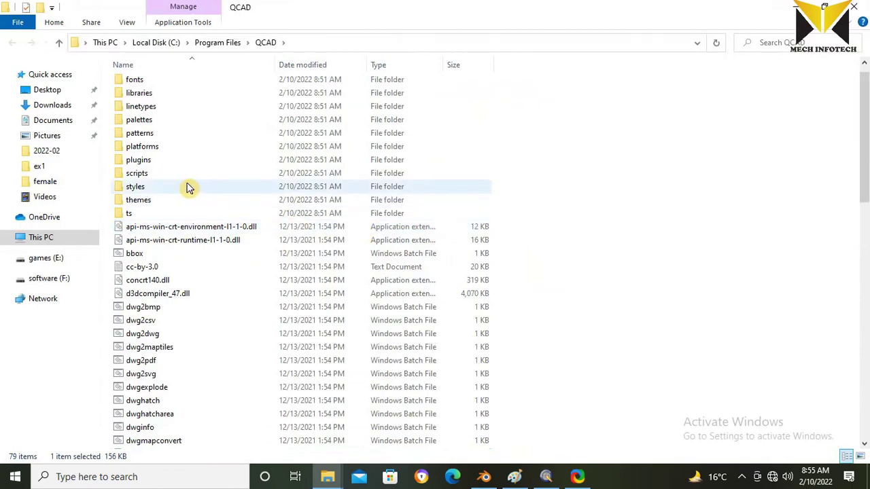
{"action": "double_click", "coordinate": [139, 161]}
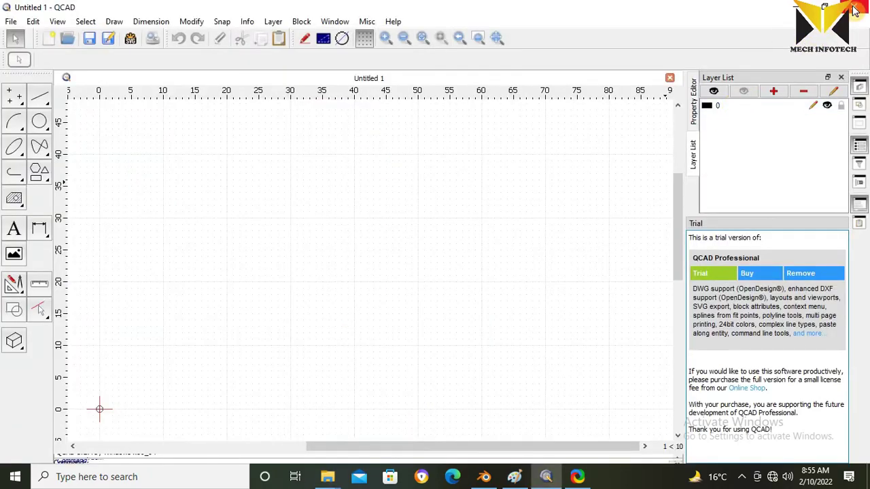
{"action": "left_click", "coordinate": [856, 9]}
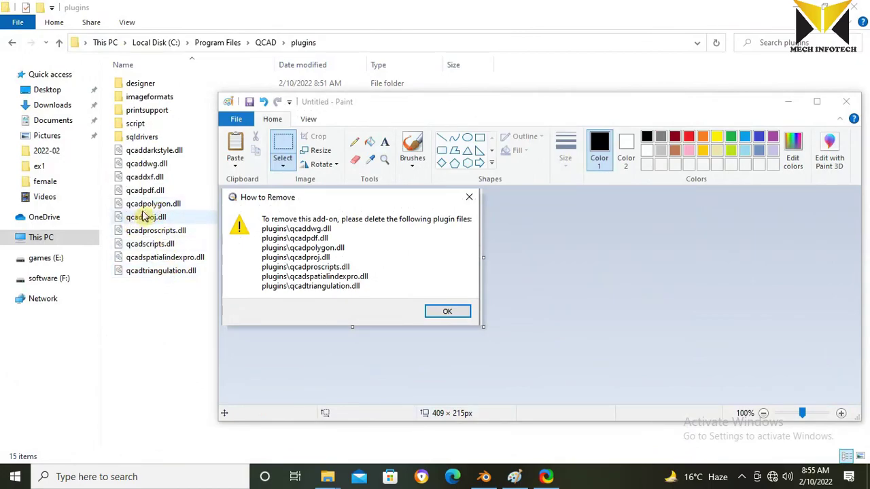
Step: Permanently delete qcadspatialindexpro.dll and qcadtriangulation.dll from the plugins folder, granting administrator permission
{"action": "left_click", "coordinate": [156, 269]}
{"action": "left_click", "coordinate": [155, 258], "text": "ctrl"}
{"action": "key", "text": "shift+Delete"}
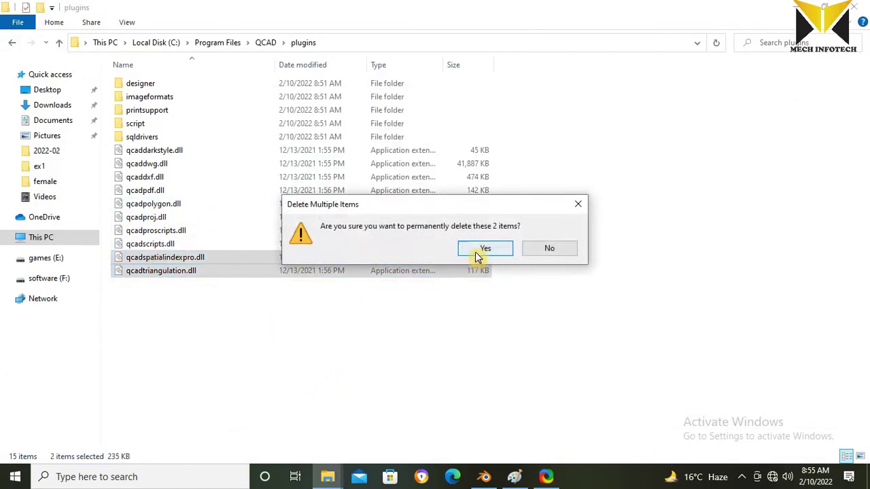
{"action": "left_click", "coordinate": [506, 249]}
{"action": "left_click", "coordinate": [395, 204]}
{"action": "left_click", "coordinate": [402, 193]}
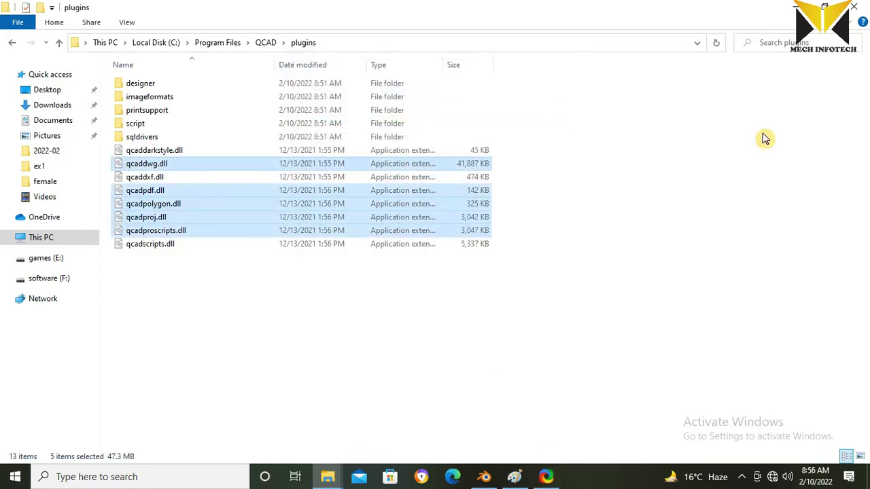
Step: Permanently delete qcaddwg.dll, qcadpdf.dll, qcadpolygon.dll, qcadproj.dll and qcadproscripts.dll, granting administrator permission for each file
{"action": "key", "text": "shift+Delete"}
{"action": "left_click", "coordinate": [479, 253]}
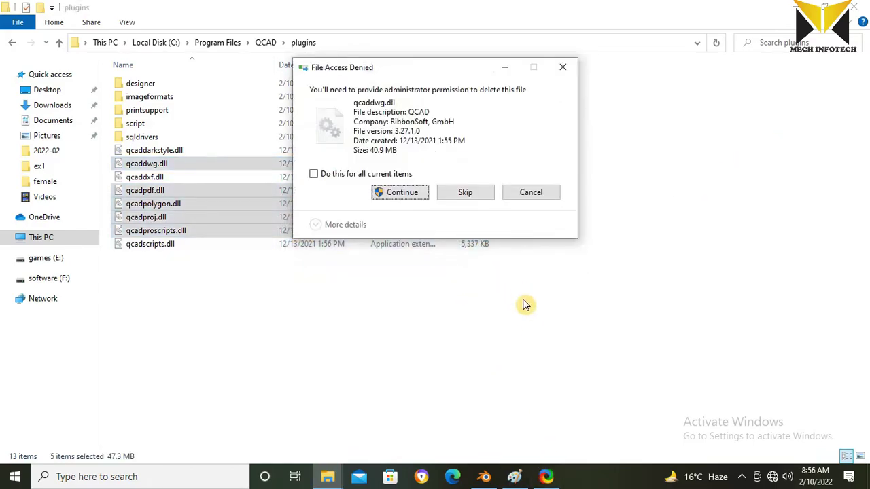
{"action": "left_click", "coordinate": [415, 198]}
{"action": "left_click", "coordinate": [405, 198]}
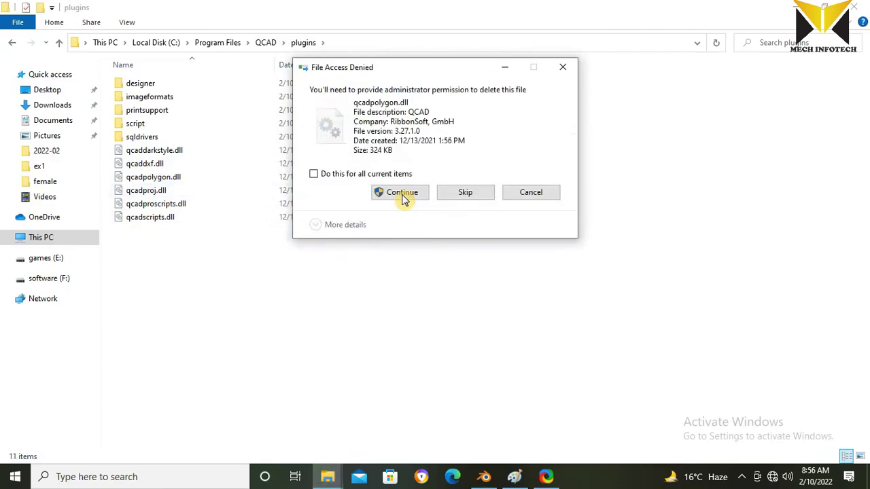
{"action": "left_click", "coordinate": [402, 200]}
{"action": "left_click", "coordinate": [402, 197]}
{"action": "left_click", "coordinate": [402, 195]}
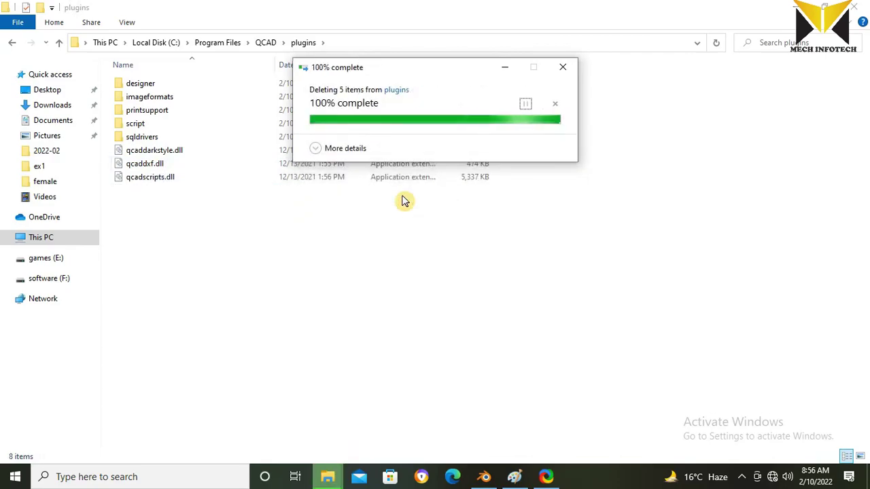
Step: Relaunch QCAD from the desktop, check the ex1 reference drawing in Paint, and return to the empty QCAD drawing
{"action": "key", "text": "super+d"}
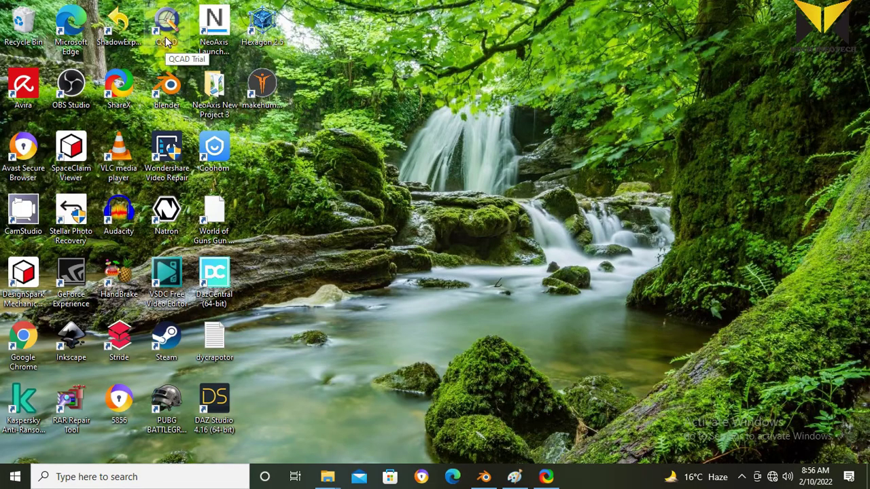
{"action": "double_click", "coordinate": [168, 39]}
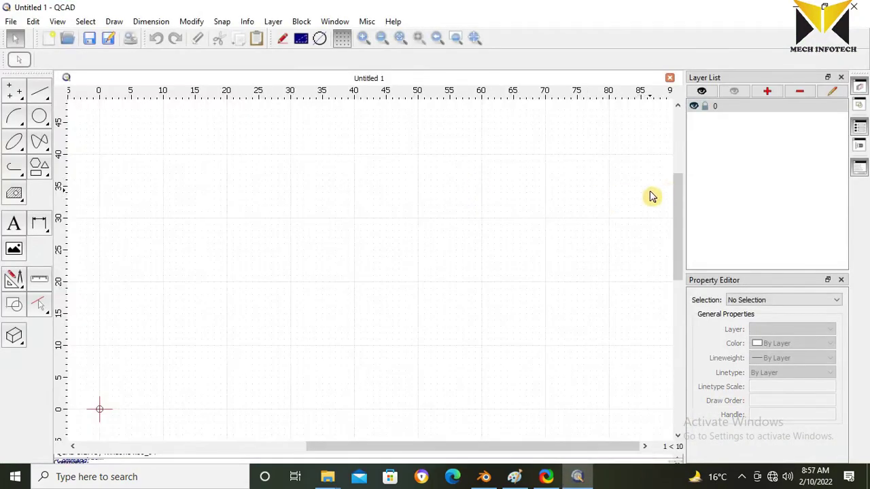
{"action": "key", "text": "alt+Tab"}
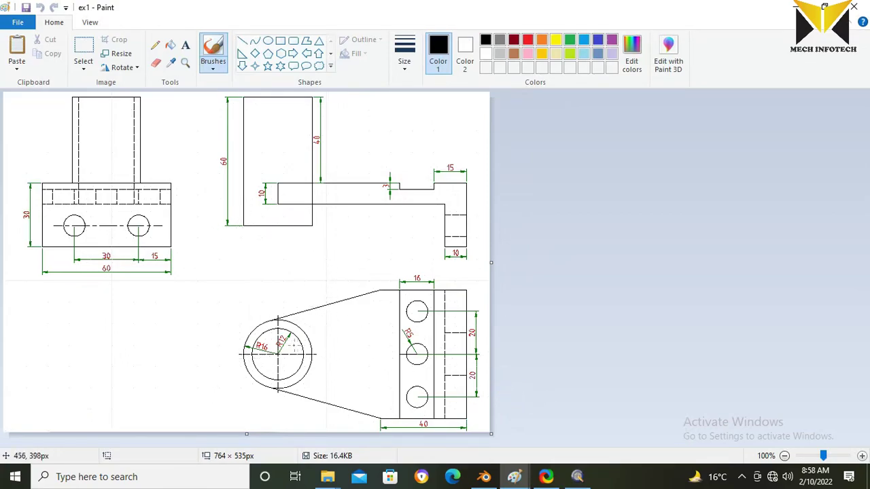
{"action": "left_click", "coordinate": [577, 476]}
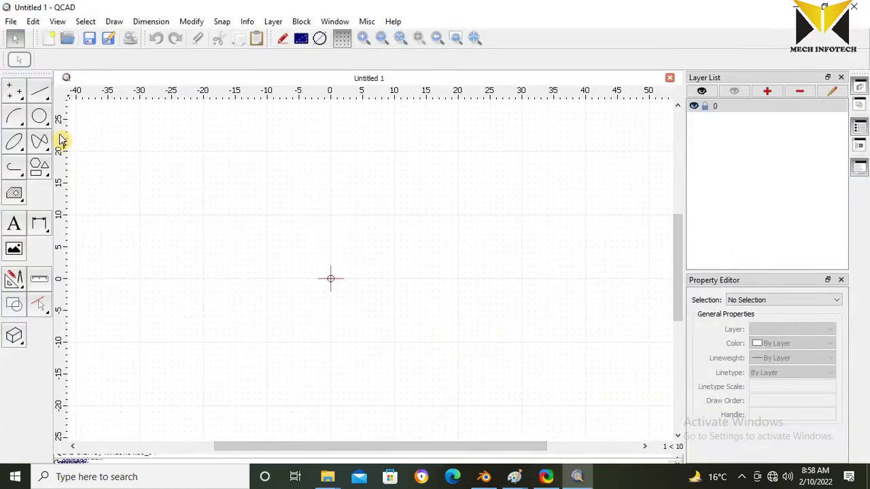
Step: Draw a circle of radius 16 centred on the origin, checking the radius in the ex1 reference drawing
{"action": "left_click", "coordinate": [40, 119]}
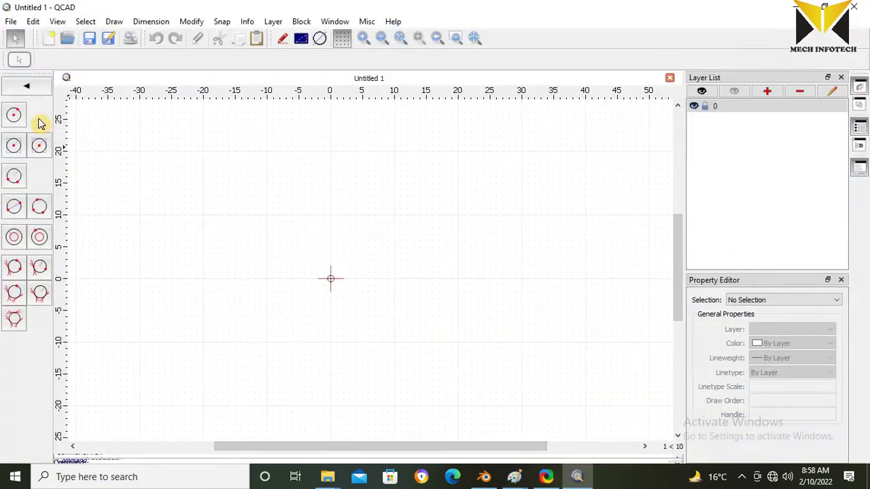
{"action": "left_click", "coordinate": [14, 149]}
{"action": "key", "text": "alt+Tab"}
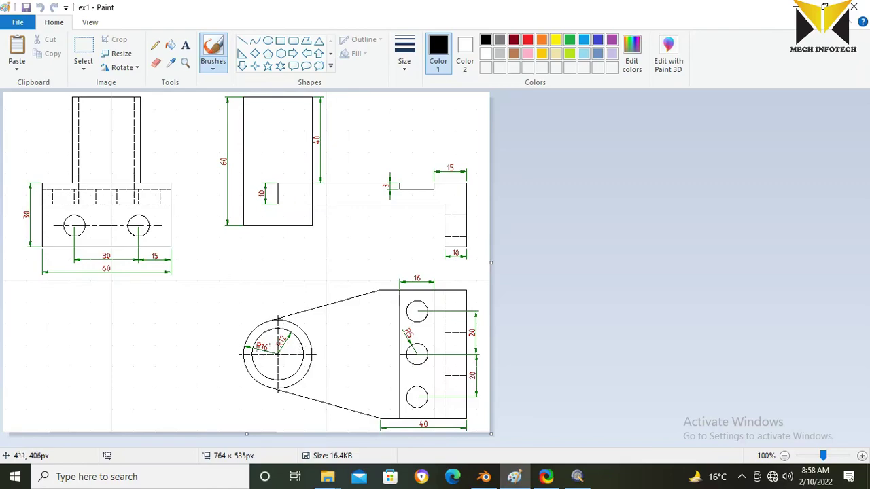
{"action": "left_click", "coordinate": [581, 479]}
{"action": "scroll", "coordinate": [476, 307], "scroll_direction": "down", "scroll_amount": 2}
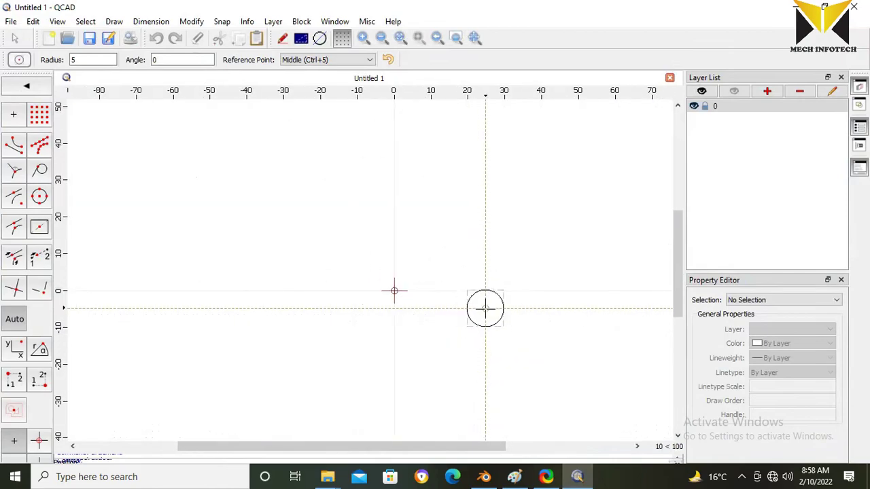
{"action": "scroll", "coordinate": [410, 294], "scroll_direction": "up", "scroll_amount": 4}
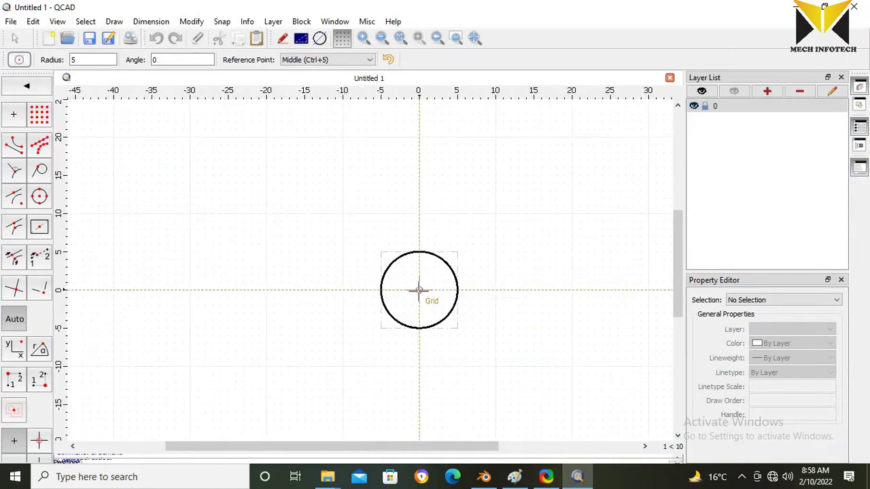
{"action": "double_click", "coordinate": [93, 60]}
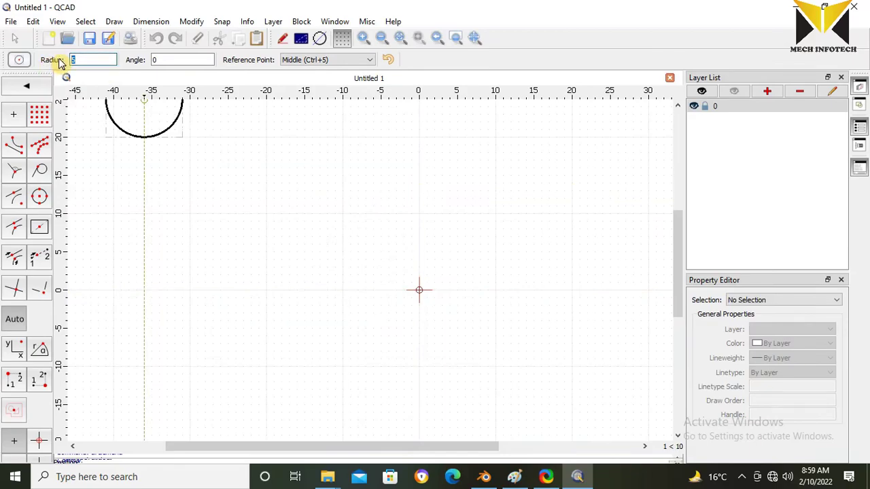
{"action": "type", "text": "16"}
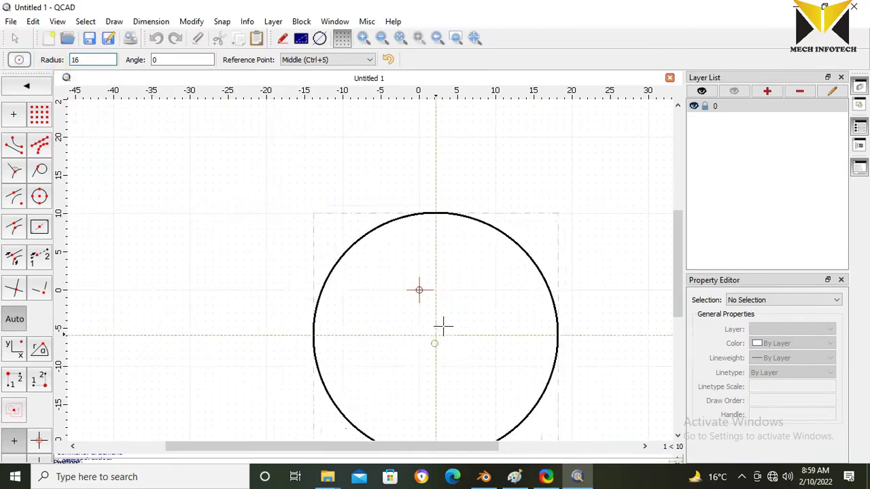
{"action": "left_click", "coordinate": [418, 290]}
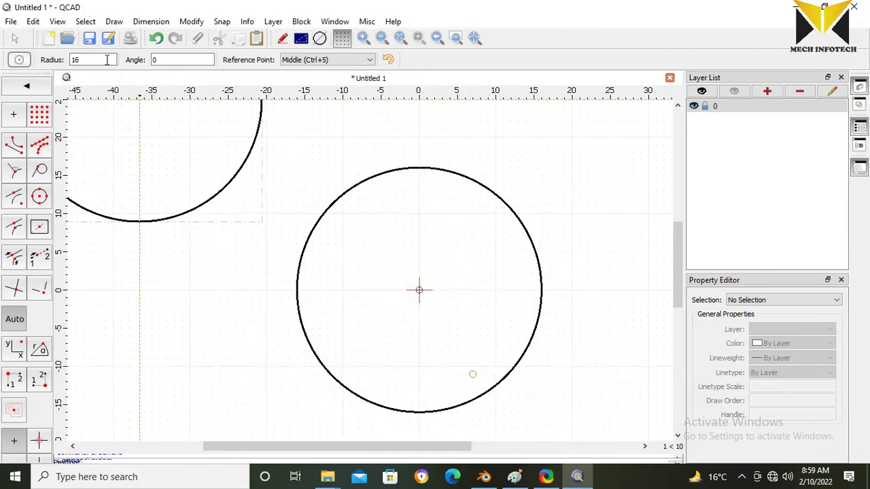
Step: Draw a concentric circle of radius 12 centred on the origin
{"action": "double_click", "coordinate": [79, 59]}
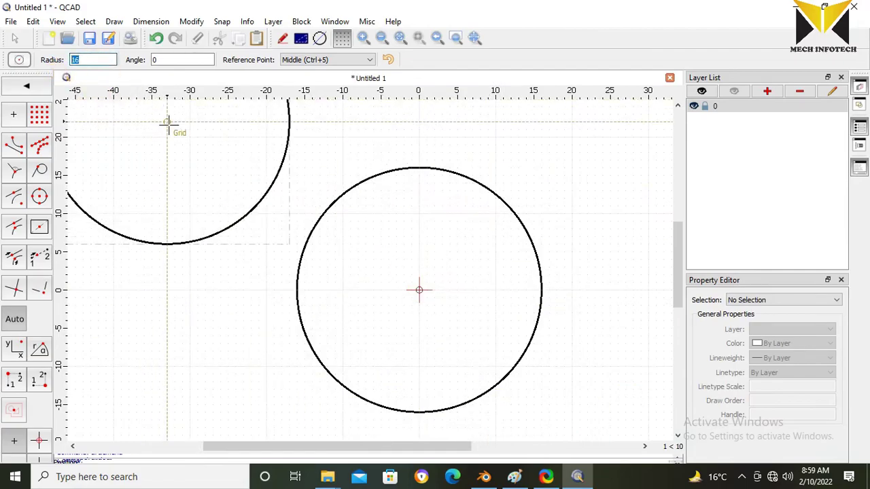
{"action": "type", "text": "12"}
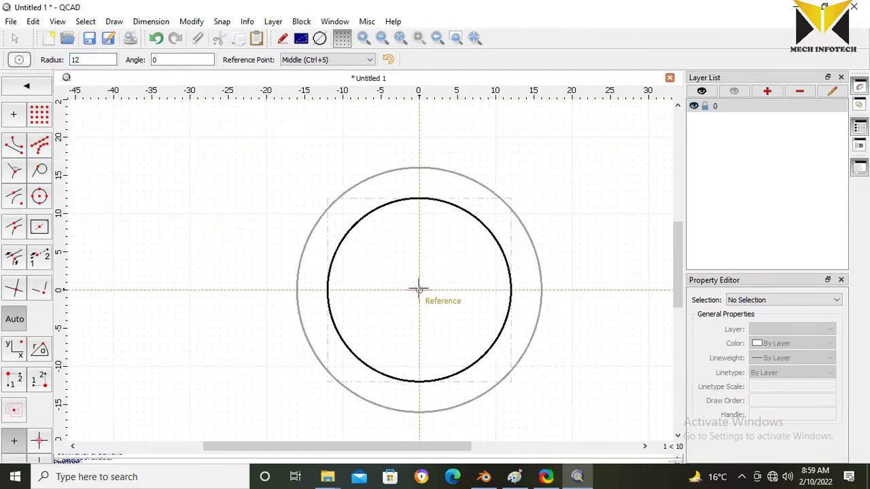
{"action": "left_click", "coordinate": [419, 290]}
Step: Draw a separate circle of radius 16 centred at 50,0, beside the two concentric circles
{"action": "scroll", "coordinate": [349, 275], "scroll_direction": "down", "scroll_amount": 5}
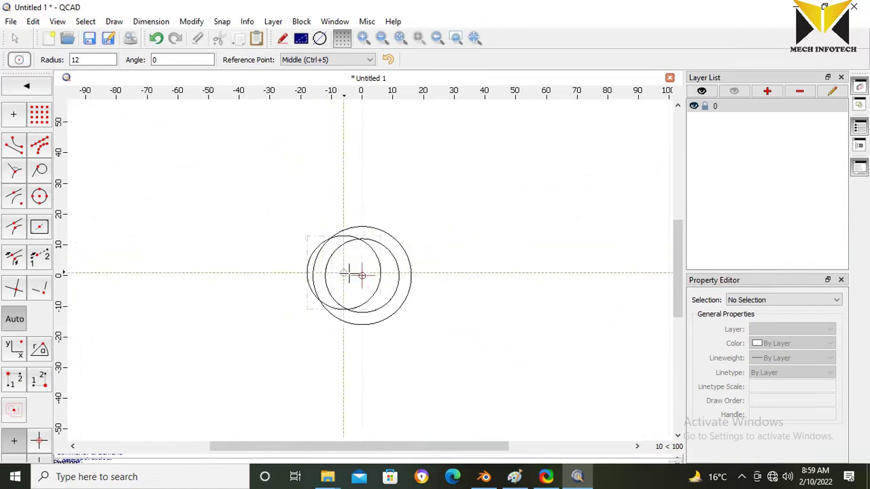
{"action": "scroll", "coordinate": [350, 275], "scroll_direction": "down", "scroll_amount": 4}
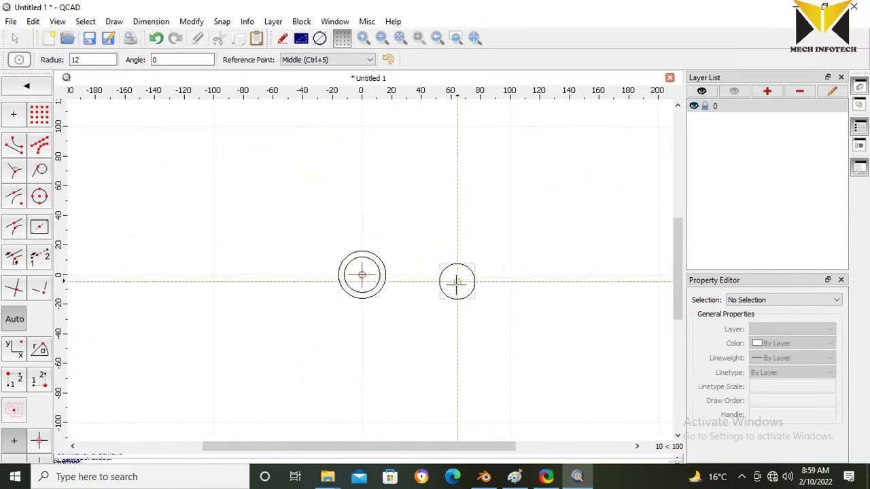
{"action": "double_click", "coordinate": [73, 60]}
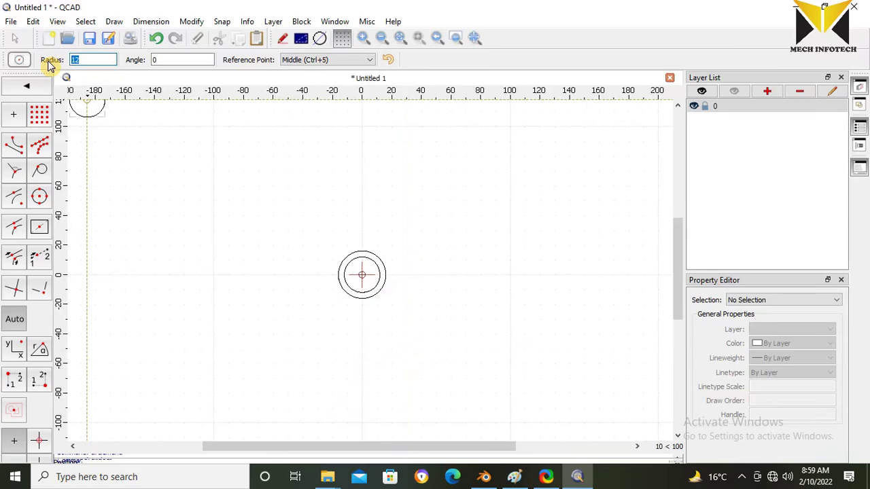
{"action": "type", "text": "16"}
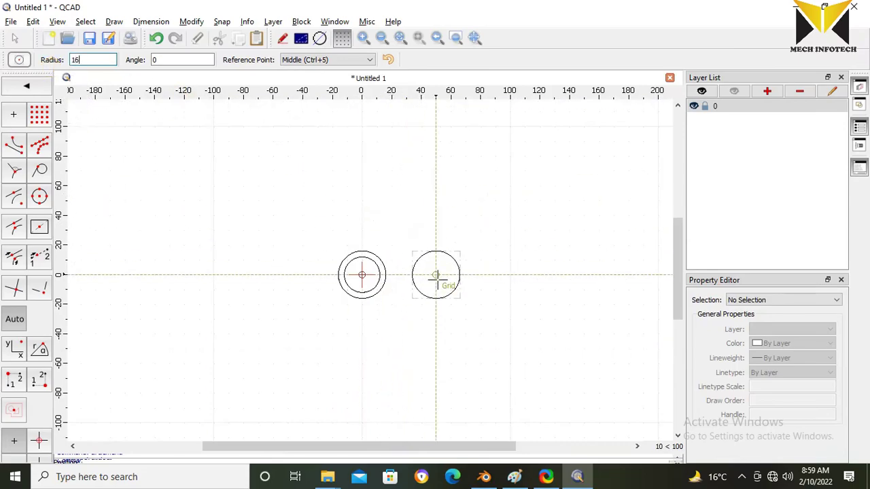
{"action": "left_click", "coordinate": [436, 276]}
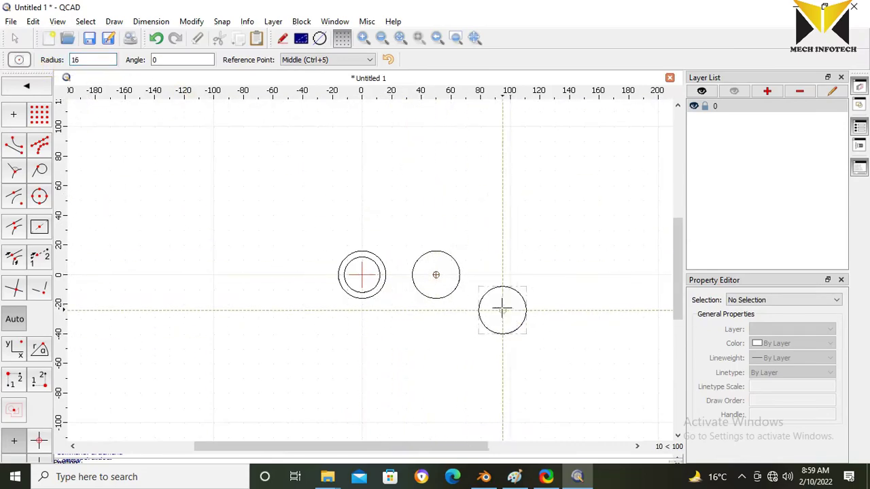
Step: Draw a rectangle 40 wide and 60 high, with its middle reference point on the centre of the separate radius-16 circle
{"action": "left_click", "coordinate": [27, 86]}
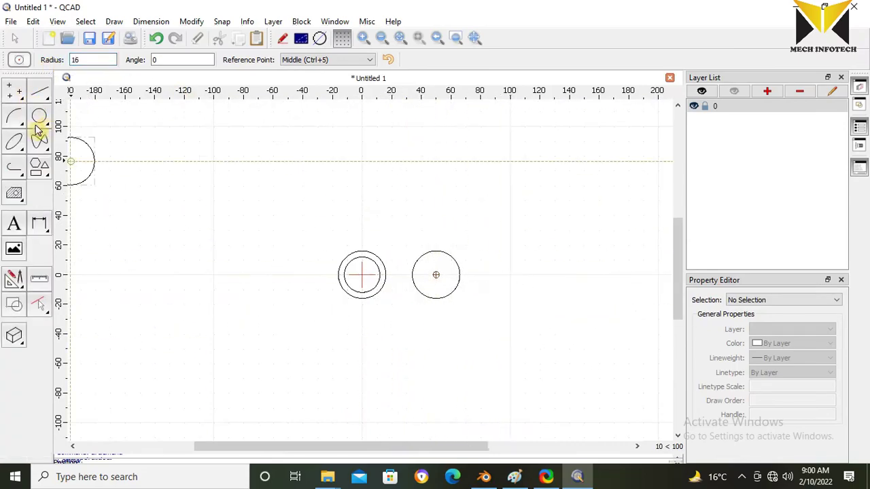
{"action": "left_click", "coordinate": [43, 171]}
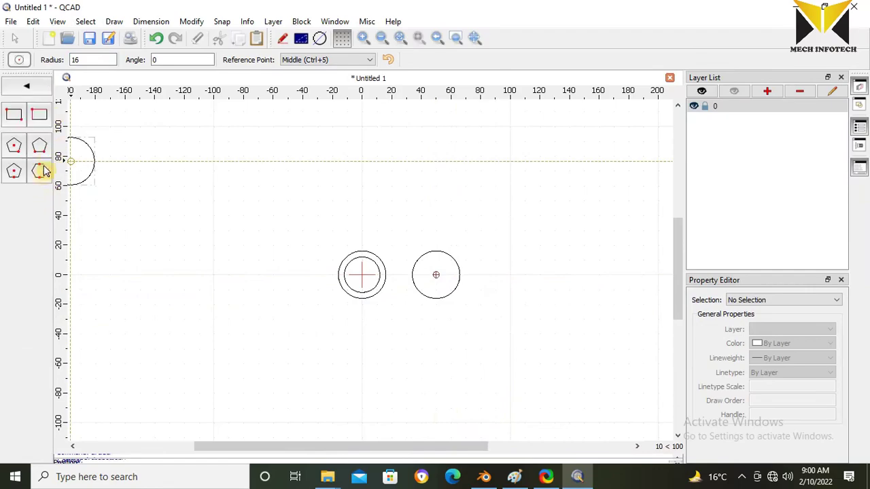
{"action": "left_click", "coordinate": [39, 121]}
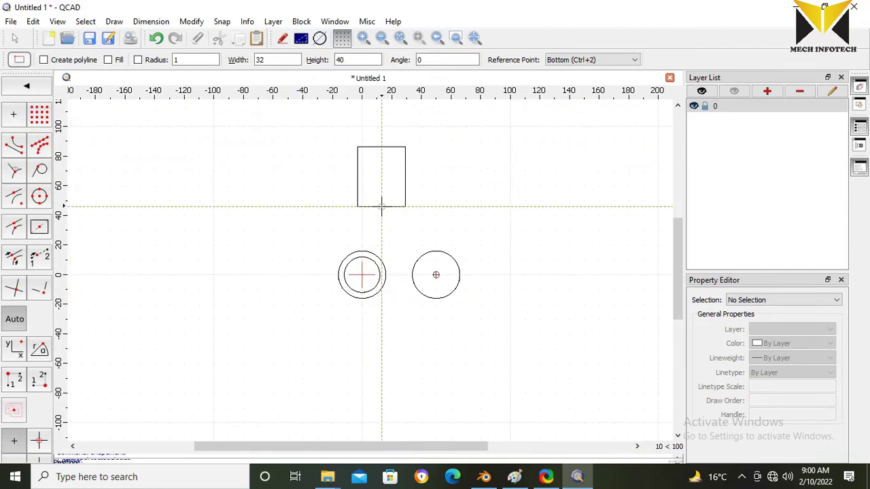
{"action": "left_click", "coordinate": [570, 60]}
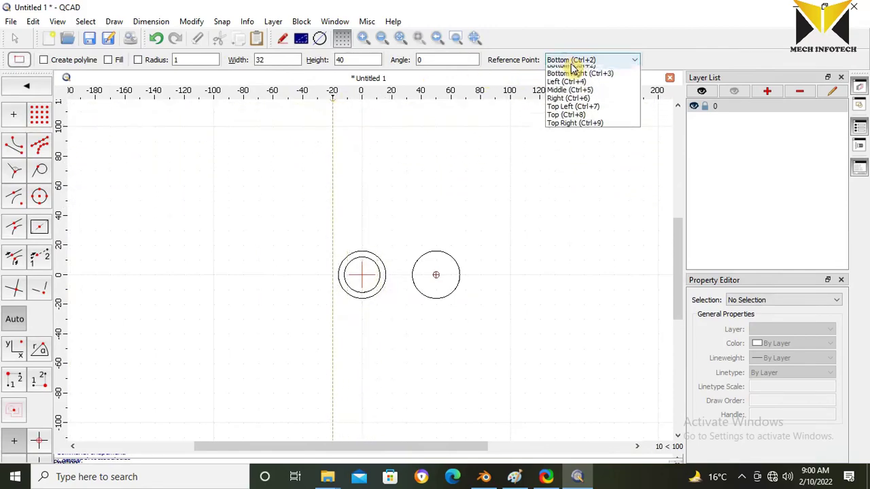
{"action": "left_click", "coordinate": [567, 105]}
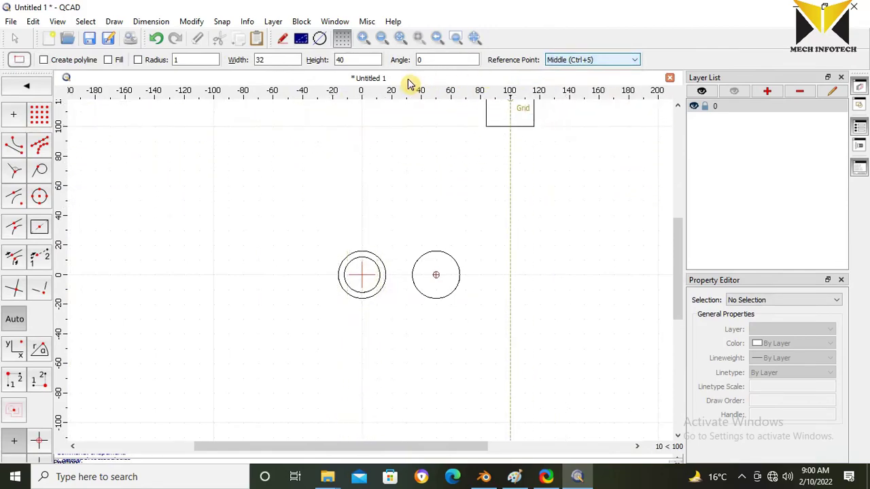
{"action": "double_click", "coordinate": [270, 60]}
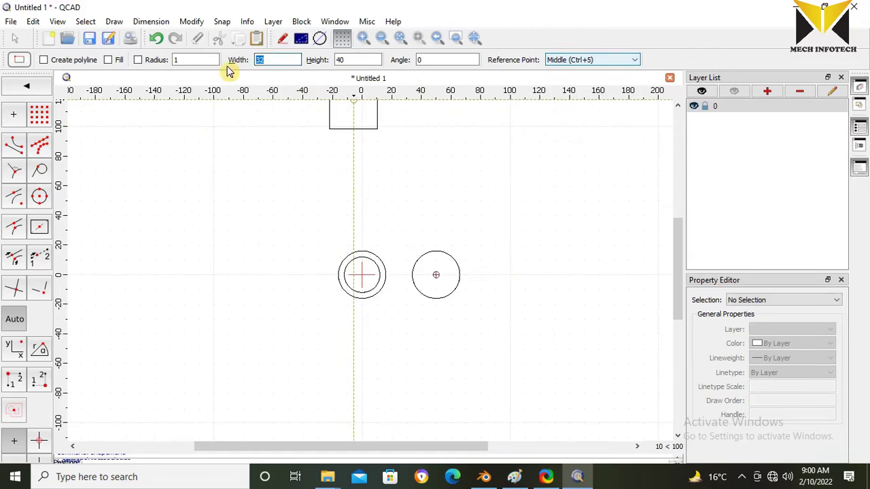
{"action": "type", "text": "40"}
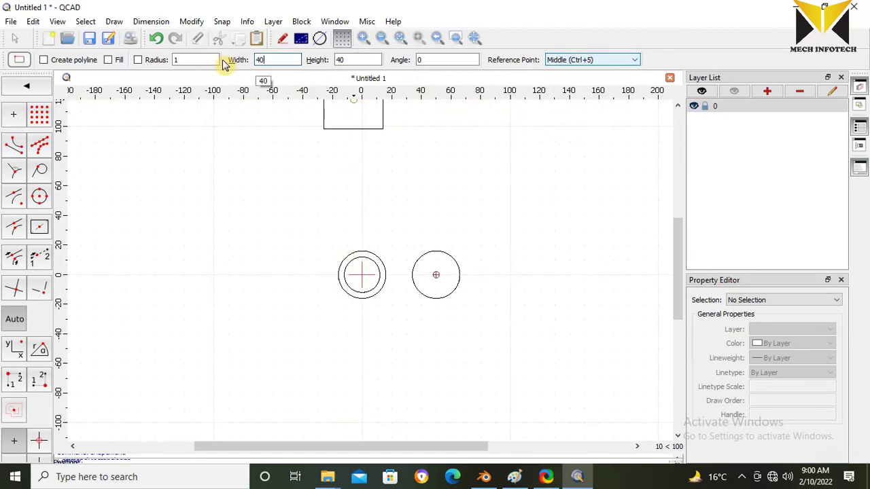
{"action": "left_click", "coordinate": [355, 63]}
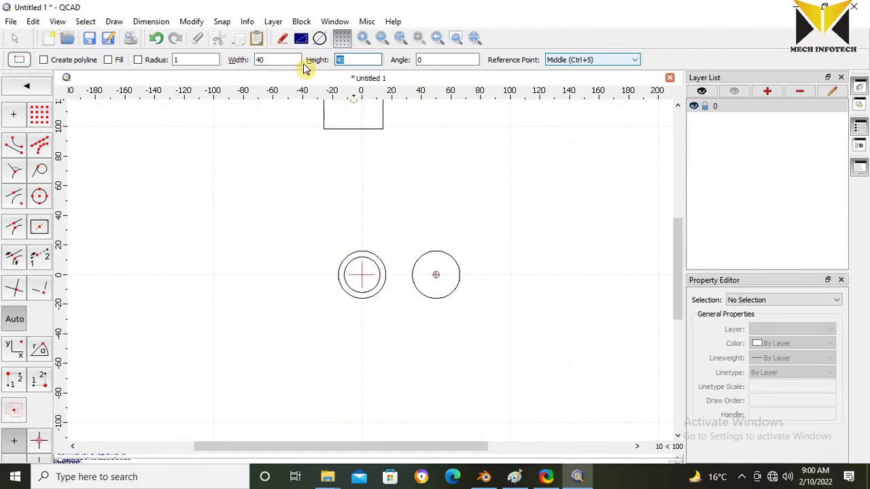
{"action": "type", "text": "60"}
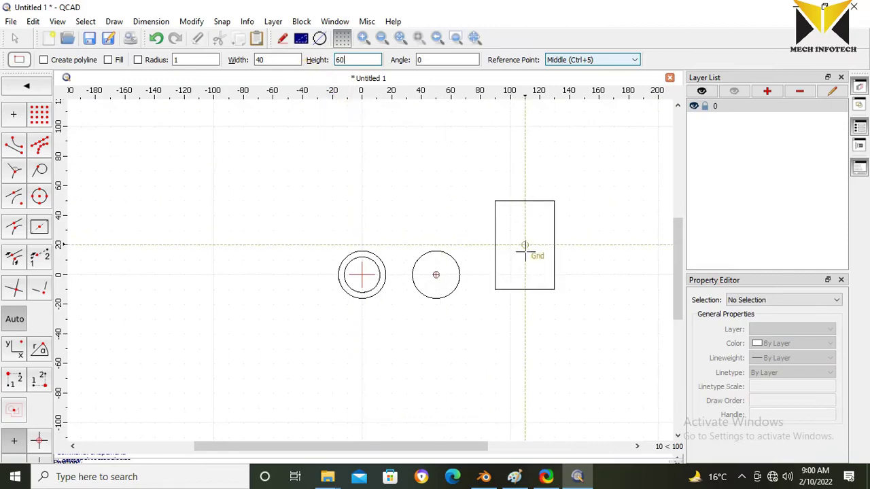
{"action": "left_click", "coordinate": [436, 275]}
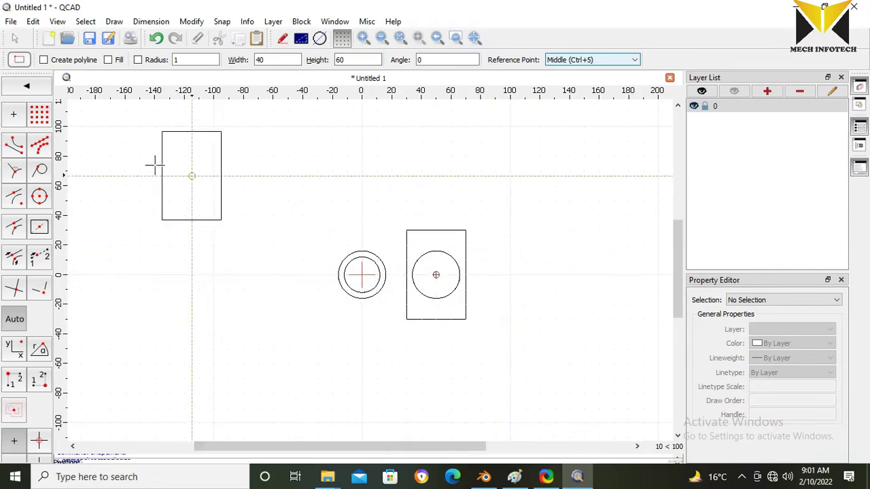
{"action": "left_click", "coordinate": [26, 85]}
{"action": "left_click", "coordinate": [17, 39]}
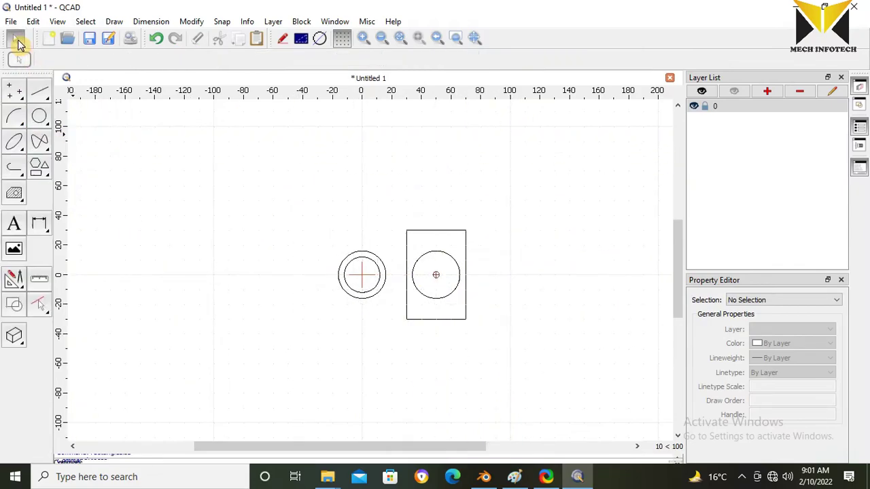
Step: Move all four edges of the rectangle by a relative offset of 68,0, deleting the original
{"action": "left_click", "coordinate": [465, 263]}
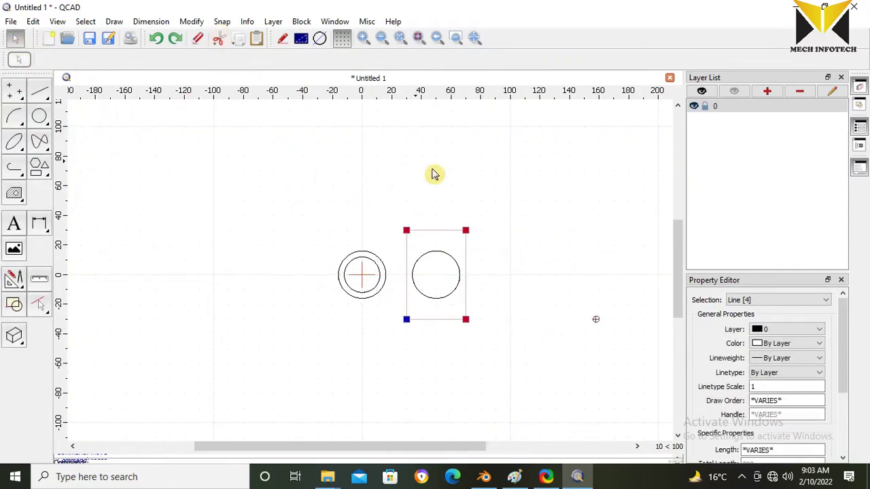
{"action": "key", "text": "Escape"}
{"action": "left_click", "coordinate": [466, 259]}
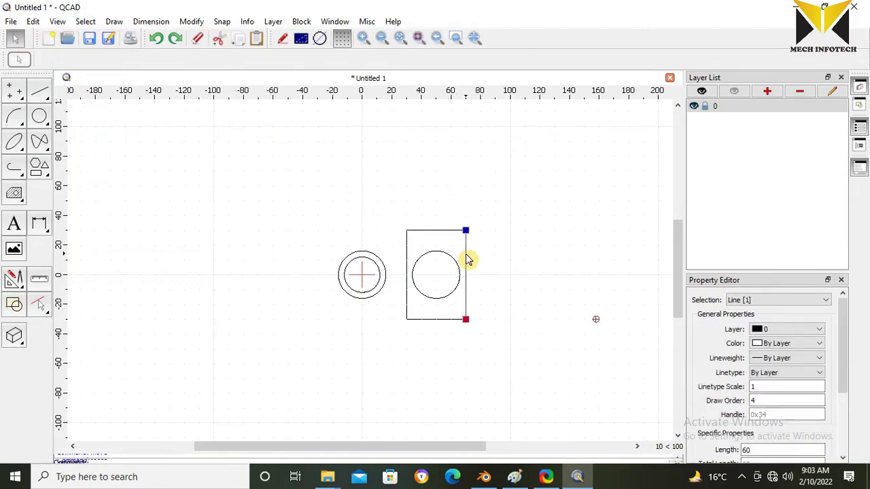
{"action": "left_click", "coordinate": [439, 231]}
{"action": "left_click", "coordinate": [407, 265]}
{"action": "left_click", "coordinate": [422, 320]}
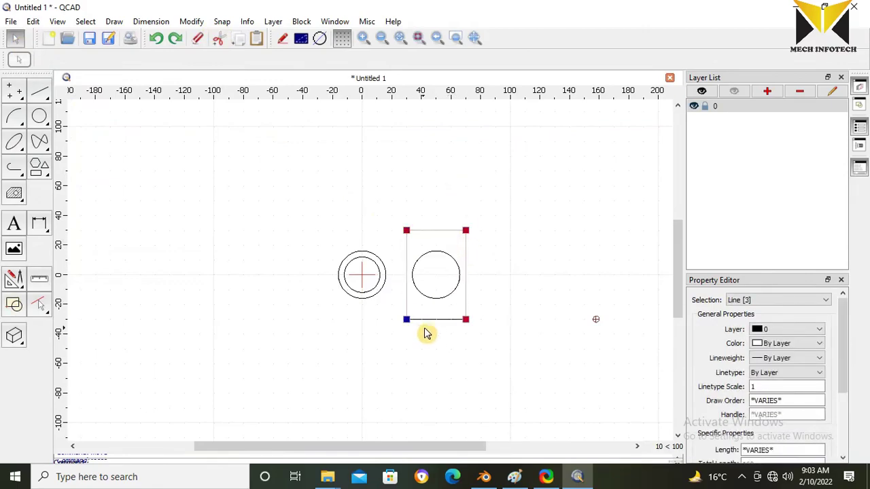
{"action": "left_click", "coordinate": [191, 21]}
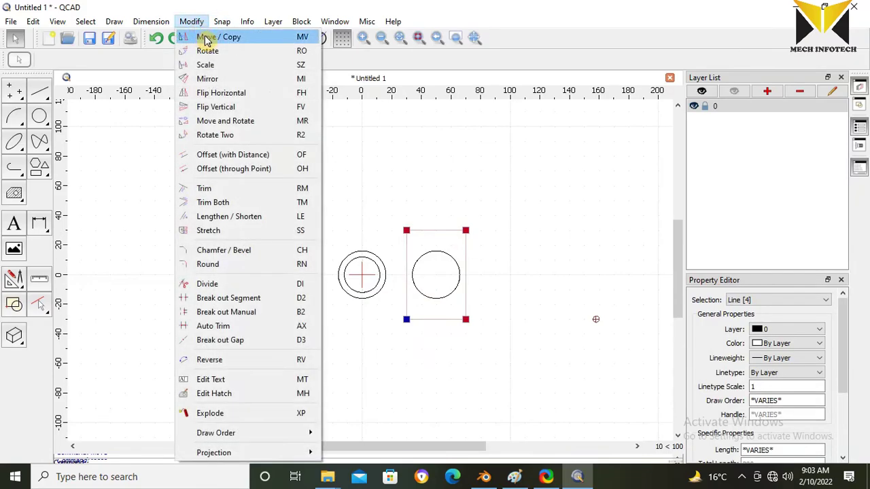
{"action": "left_click", "coordinate": [207, 38]}
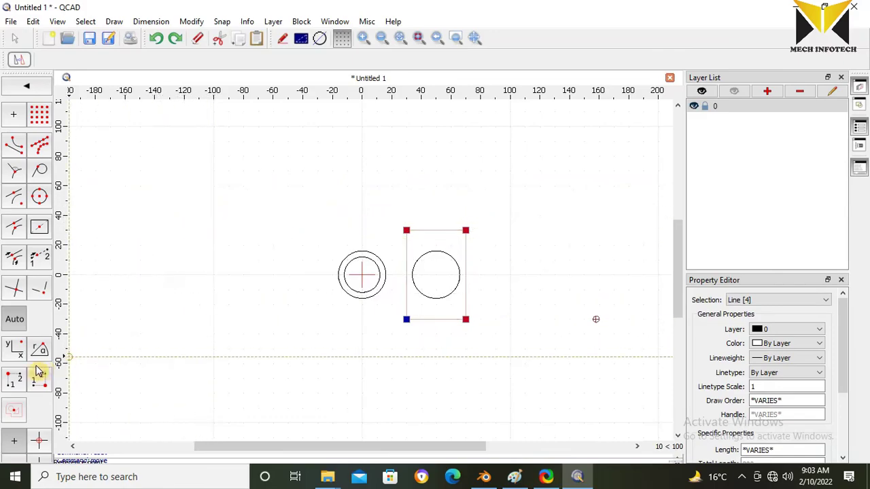
{"action": "left_click", "coordinate": [15, 350]}
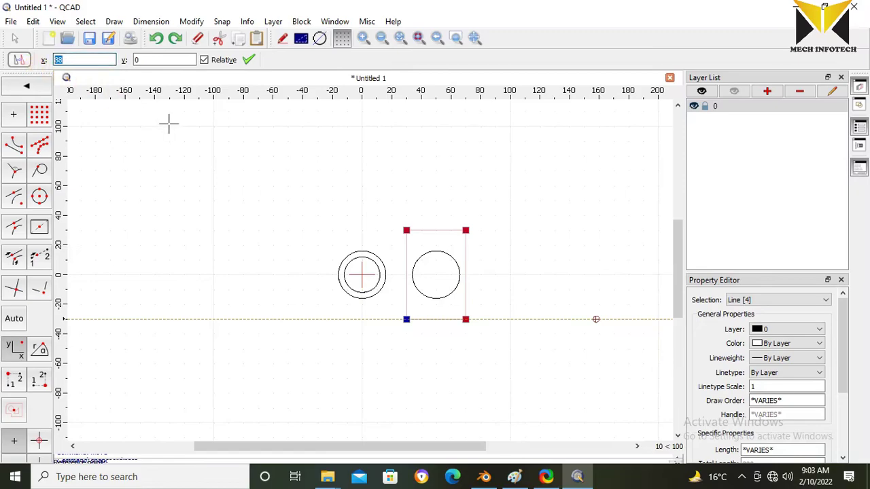
{"action": "type", "text": "68"}
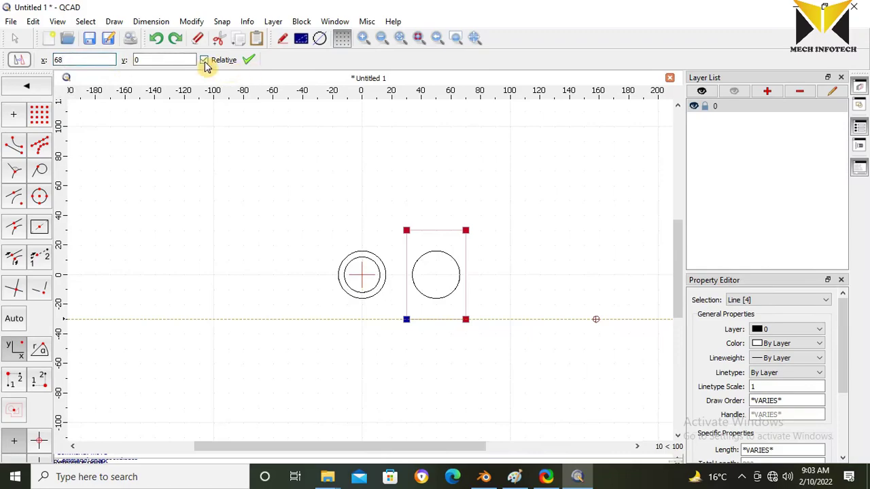
{"action": "left_click", "coordinate": [249, 63]}
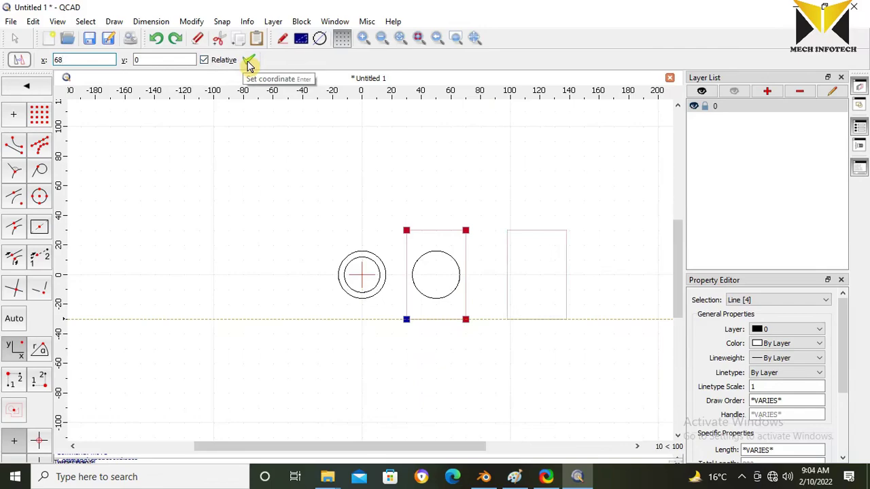
{"action": "left_click", "coordinate": [248, 63]}
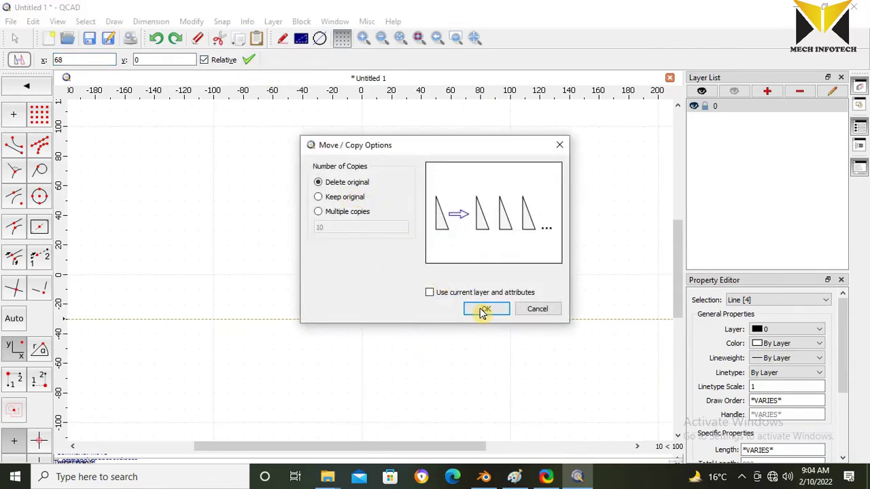
{"action": "left_click", "coordinate": [482, 310]}
{"action": "key", "text": "Escape"}
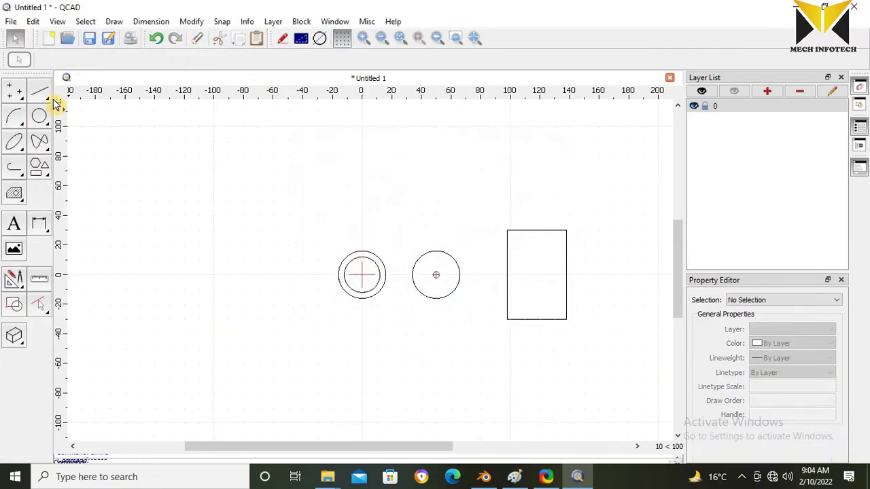
Step: Draw tangent lines from the rectangle's upper-left and lower-left corners to the upper and lower sides of the separate circle
{"action": "left_click", "coordinate": [39, 97]}
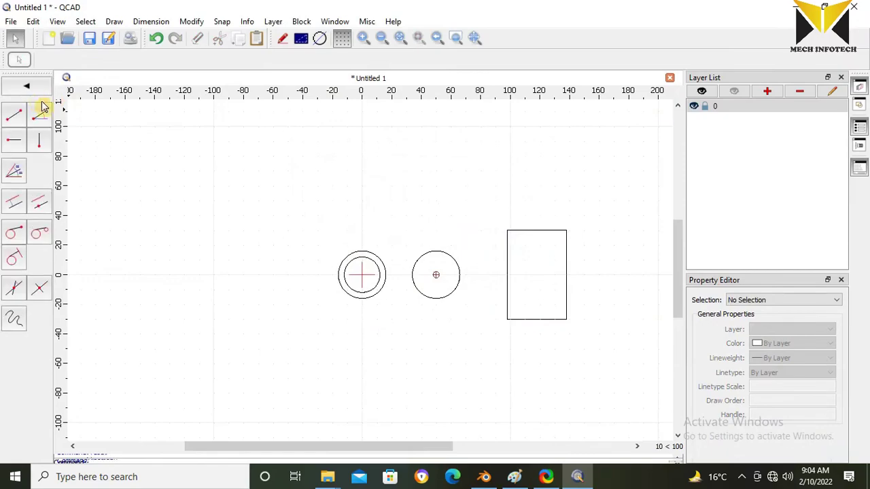
{"action": "left_click", "coordinate": [15, 236]}
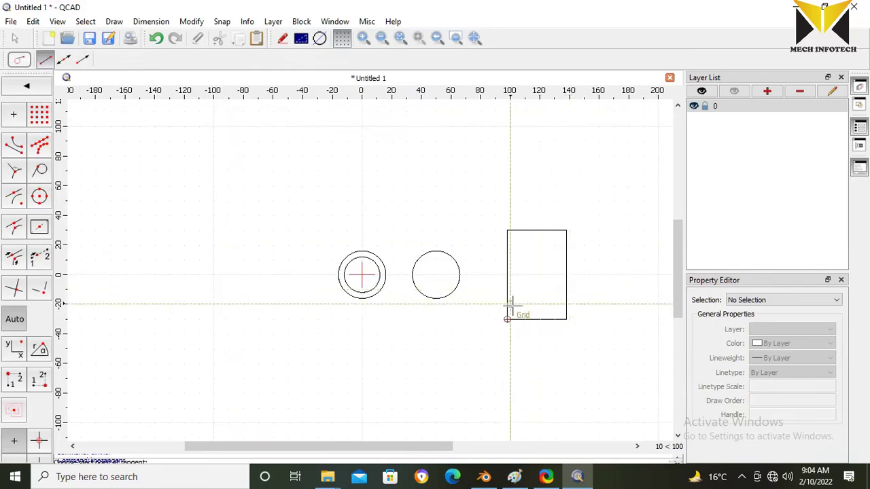
{"action": "left_click", "coordinate": [507, 231]}
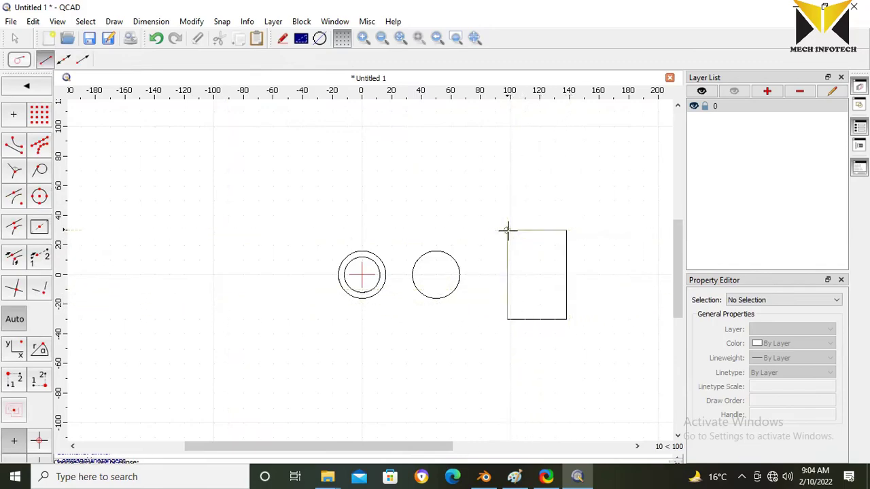
{"action": "left_click", "coordinate": [427, 257]}
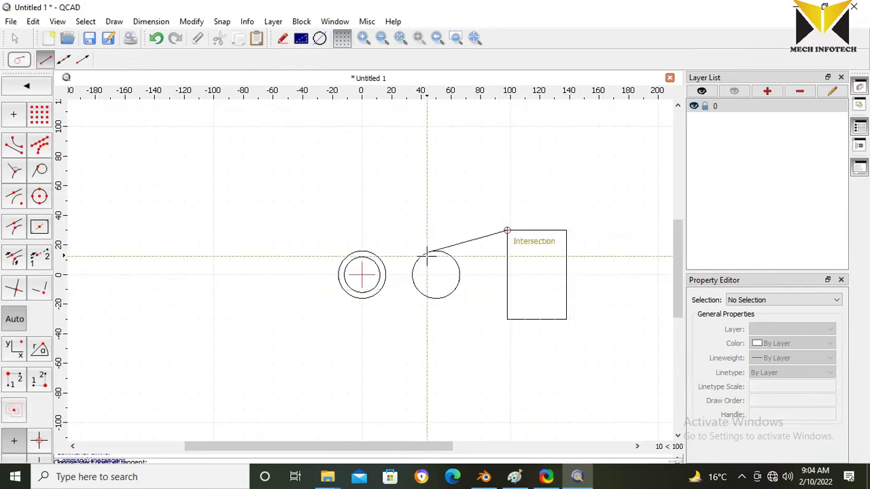
{"action": "left_click", "coordinate": [507, 319]}
{"action": "left_click", "coordinate": [428, 298]}
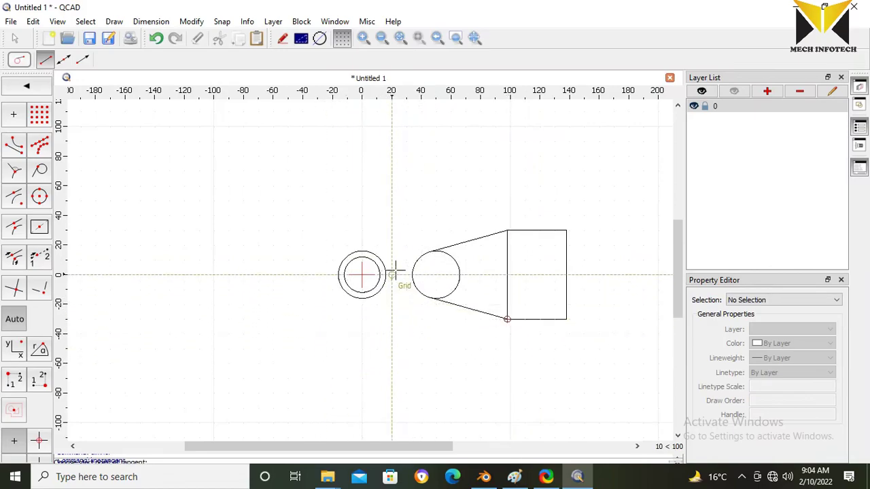
Step: Auto-trim the separate circle between the two tangent points, removing its left arc and keeping the arc facing the rectangle
{"action": "left_click", "coordinate": [193, 22]}
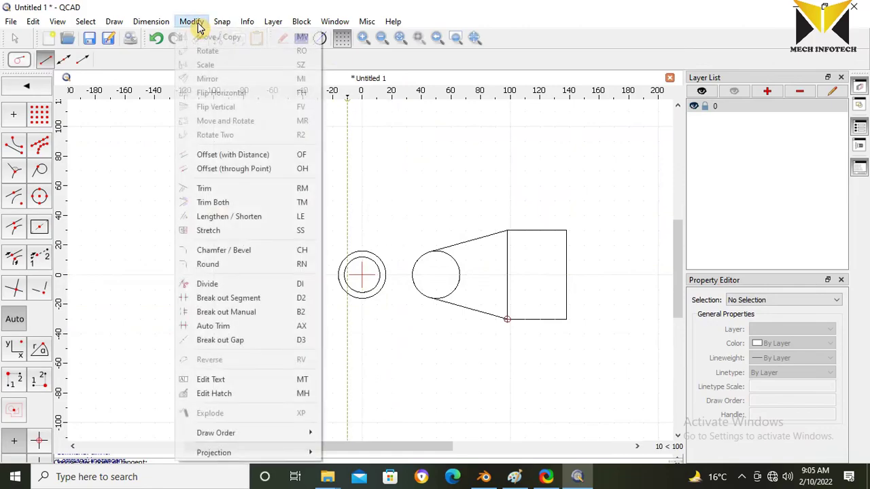
{"action": "left_click", "coordinate": [215, 327]}
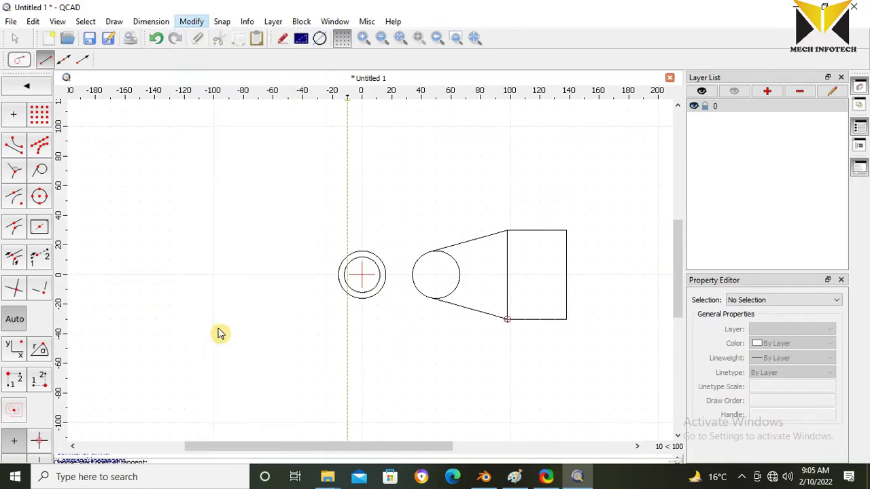
{"action": "left_click", "coordinate": [453, 276]}
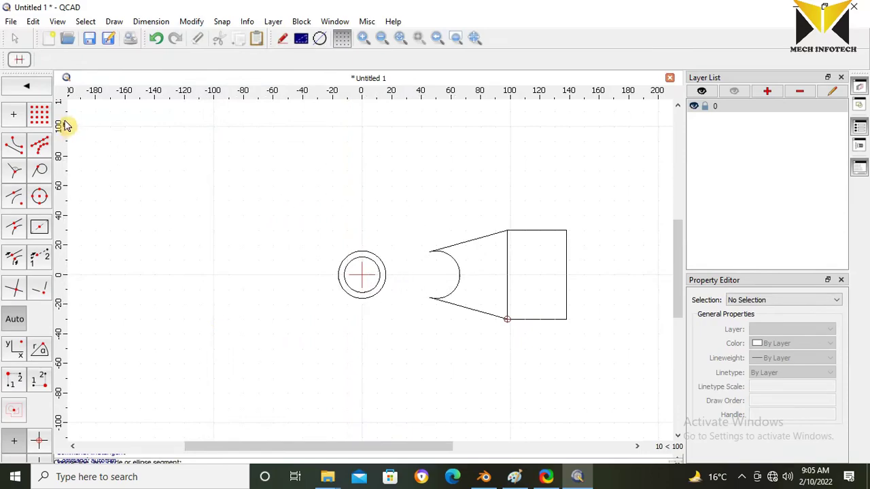
Step: Delete the rectangle's left vertical edge between the two tangent lines
{"action": "left_click", "coordinate": [15, 39]}
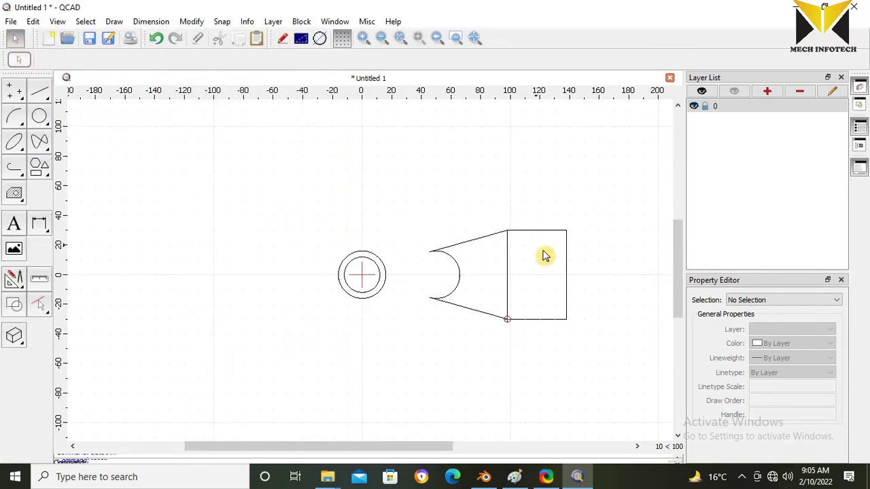
{"action": "left_click", "coordinate": [512, 274]}
{"action": "key", "text": "Delete"}
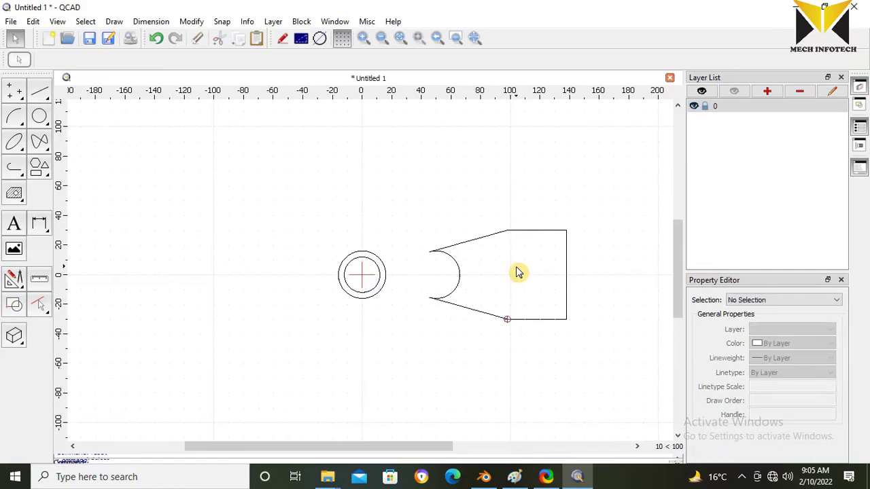
Step: Offset the profile's right vertical edge inward by a distance of 15
{"action": "scroll", "coordinate": [572, 257], "scroll_direction": "up", "scroll_amount": 1}
{"action": "left_click", "coordinate": [194, 26]}
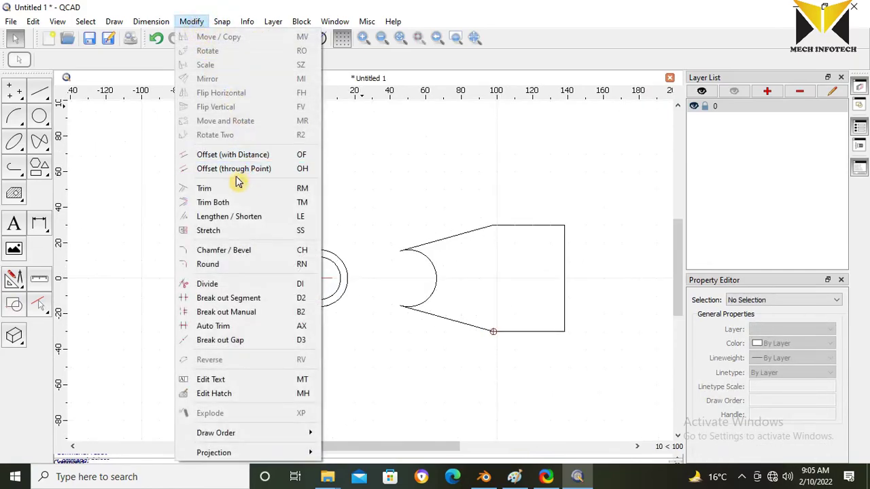
{"action": "left_click", "coordinate": [230, 157]}
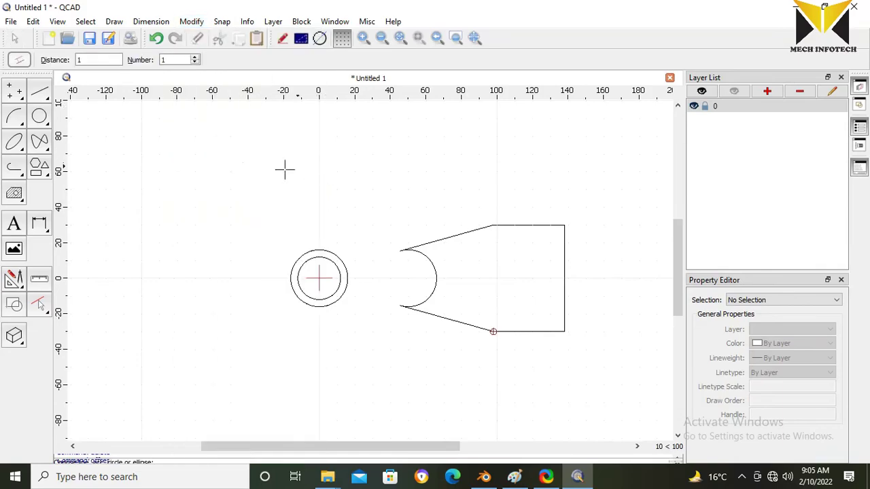
{"action": "double_click", "coordinate": [89, 59]}
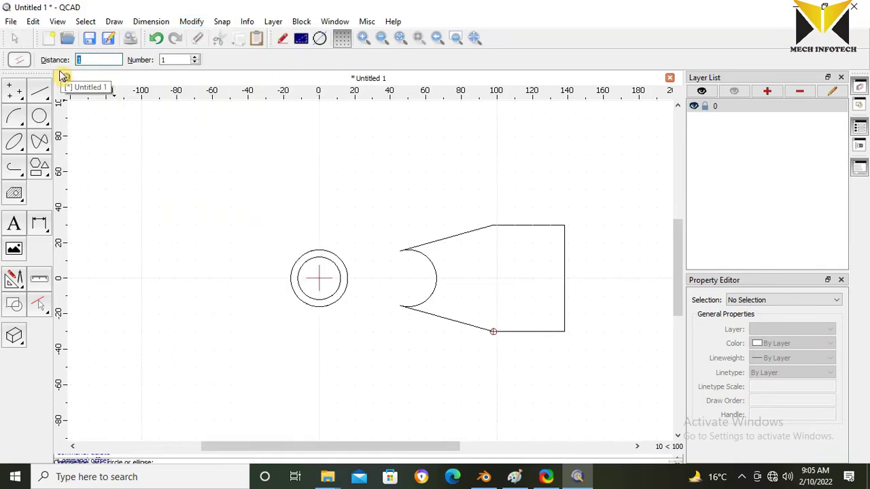
{"action": "type", "text": "15"}
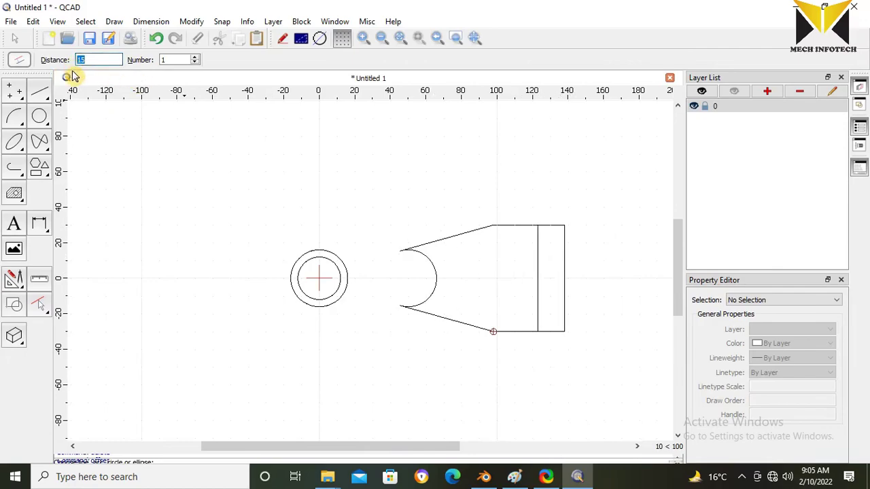
Step: Offset the inner vertical line a further 16 inward and draw a line joining the midpoints of the two inner verticals
{"action": "type", "text": "16"}
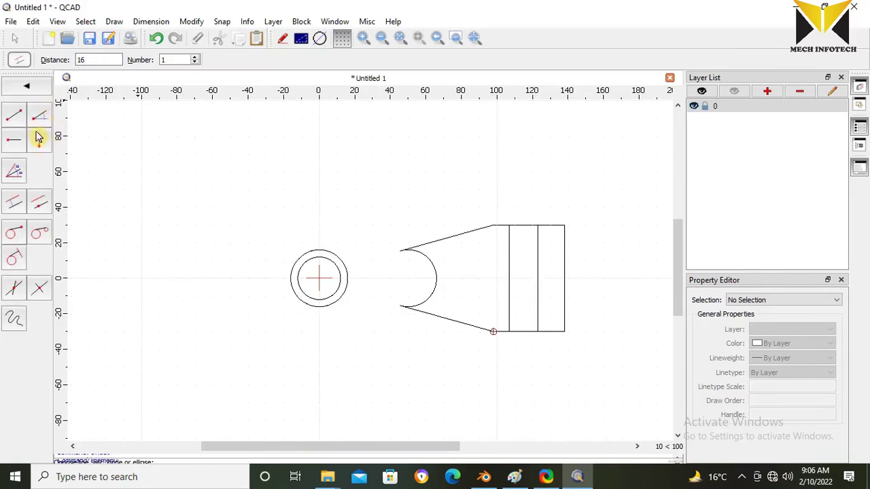
{"action": "left_click", "coordinate": [38, 139]}
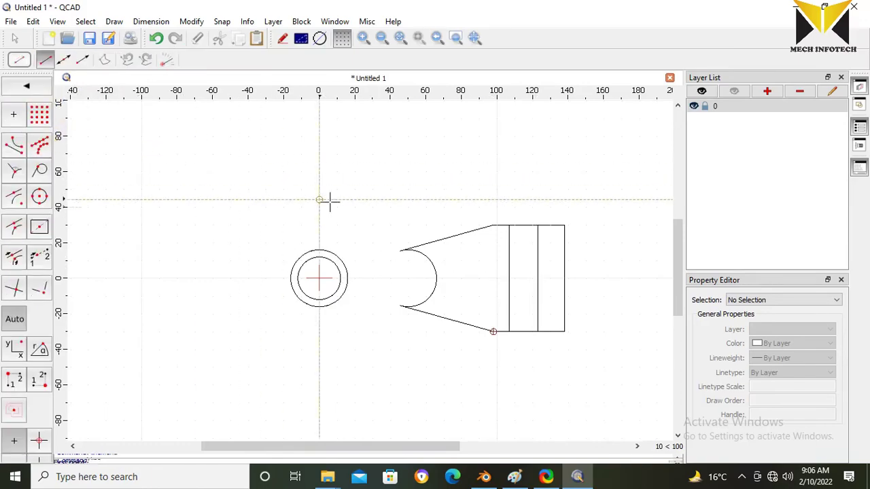
{"action": "left_click", "coordinate": [509, 279]}
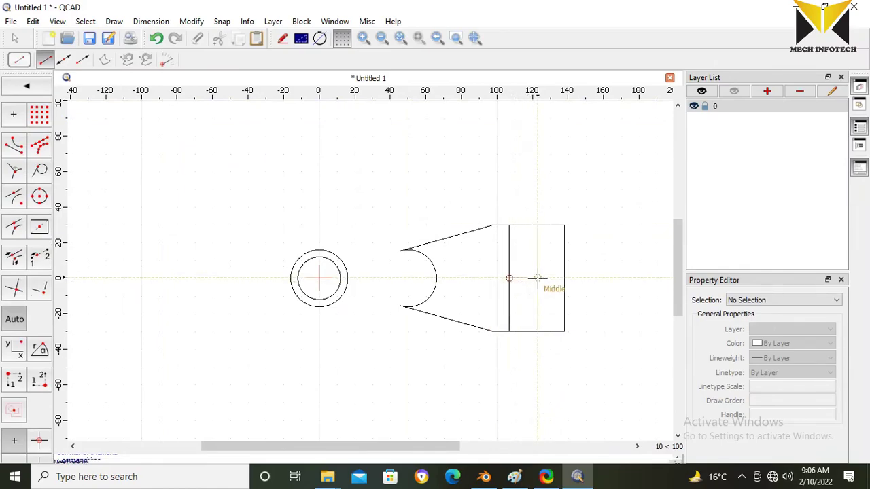
{"action": "left_click", "coordinate": [537, 279]}
Step: Draw a circle of radius 5 centred on the midpoint of the short horizontal connecting line
{"action": "left_click", "coordinate": [27, 86]}
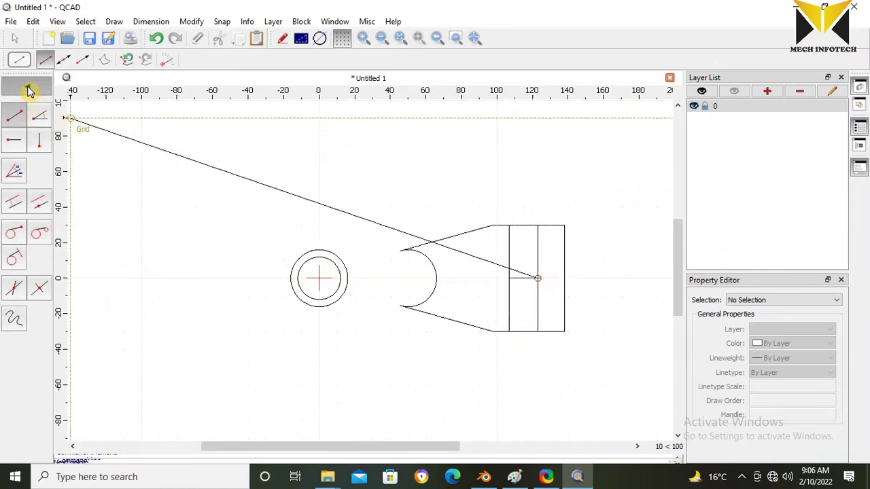
{"action": "left_click", "coordinate": [27, 86]}
{"action": "left_click", "coordinate": [38, 117]}
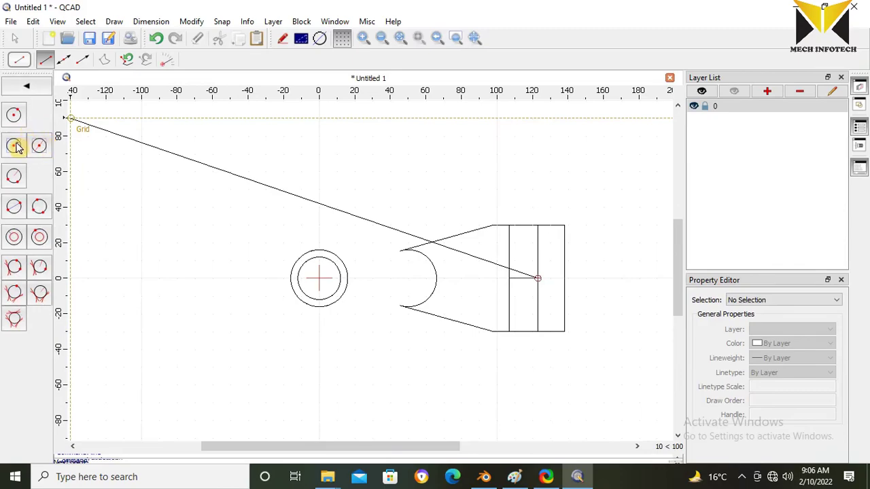
{"action": "left_click", "coordinate": [15, 146]}
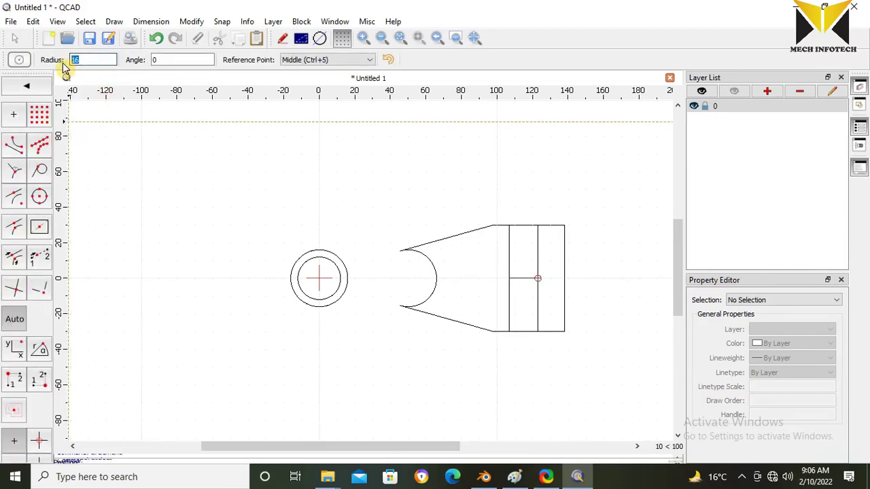
{"action": "type", "text": "5"}
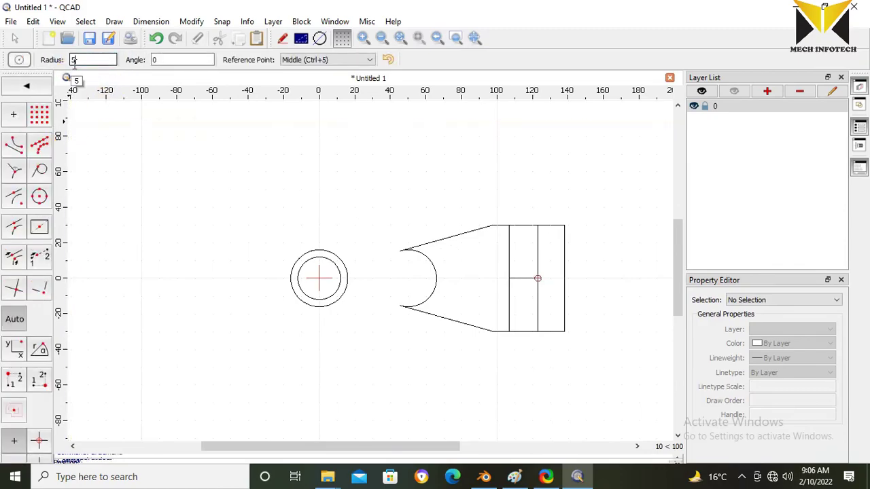
{"action": "left_click", "coordinate": [524, 279]}
Step: Delete the short horizontal construction line running through the small circle
{"action": "scroll", "coordinate": [520, 276], "scroll_direction": "up", "scroll_amount": 3}
{"action": "key", "text": "Escape"}
{"action": "left_click", "coordinate": [498, 277]}
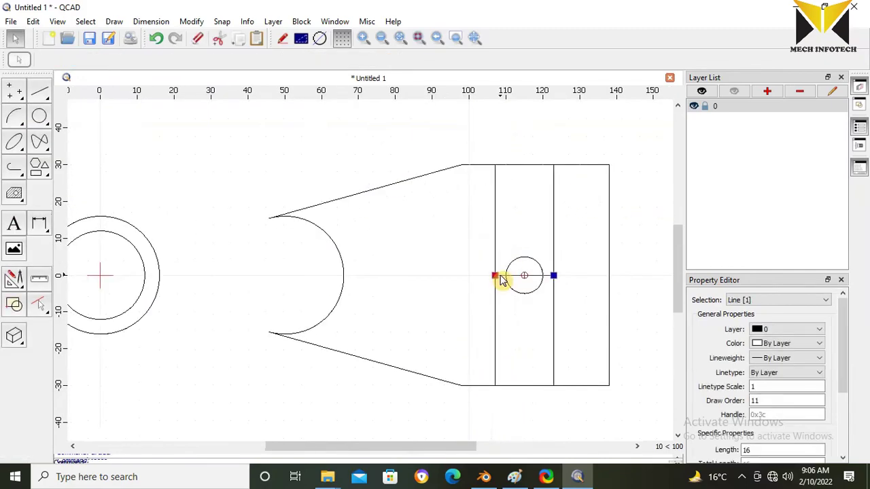
{"action": "key", "text": "Delete"}
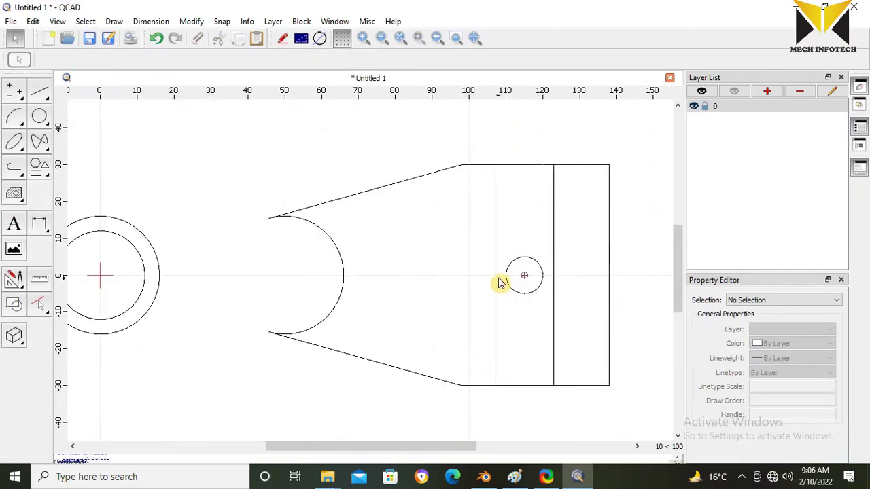
Step: Copy the radius 5 circle 20 units straight up between the two inner vertical lines, keeping the original
{"action": "scroll", "coordinate": [498, 275], "scroll_direction": "down", "scroll_amount": 5}
{"action": "scroll", "coordinate": [506, 275], "scroll_direction": "up", "scroll_amount": 5}
{"action": "left_click", "coordinate": [515, 257]}
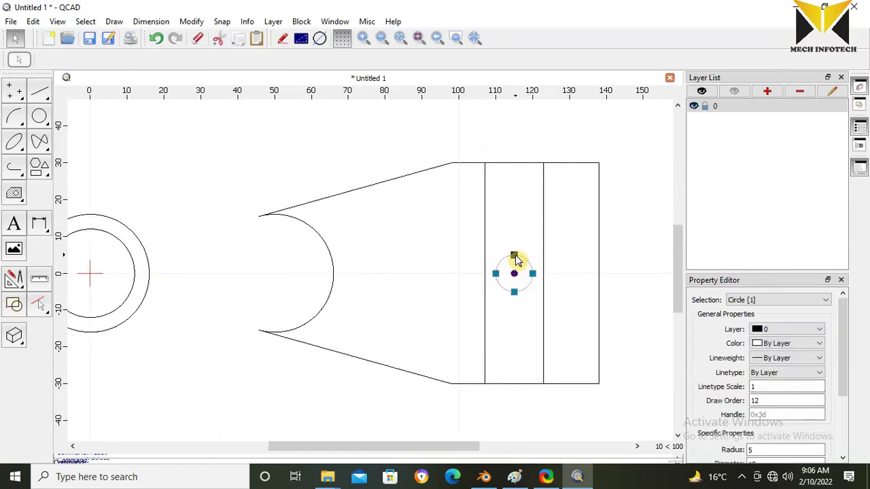
{"action": "left_click", "coordinate": [191, 22]}
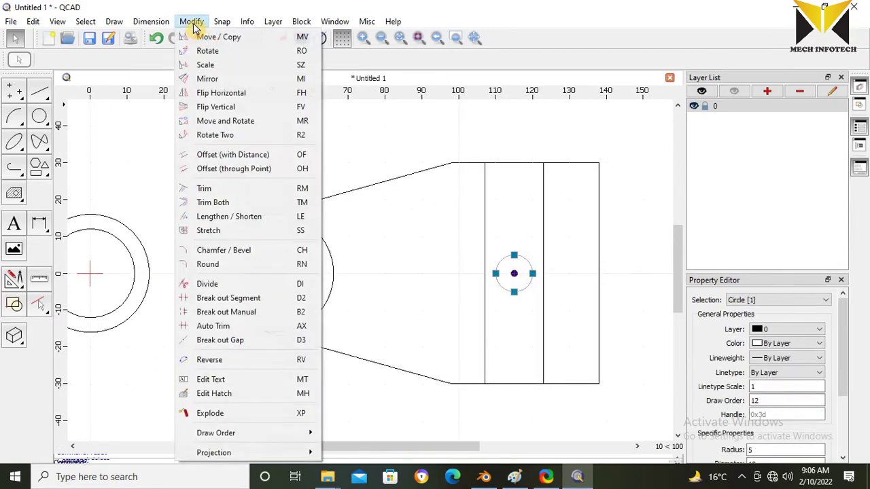
{"action": "left_click", "coordinate": [205, 38]}
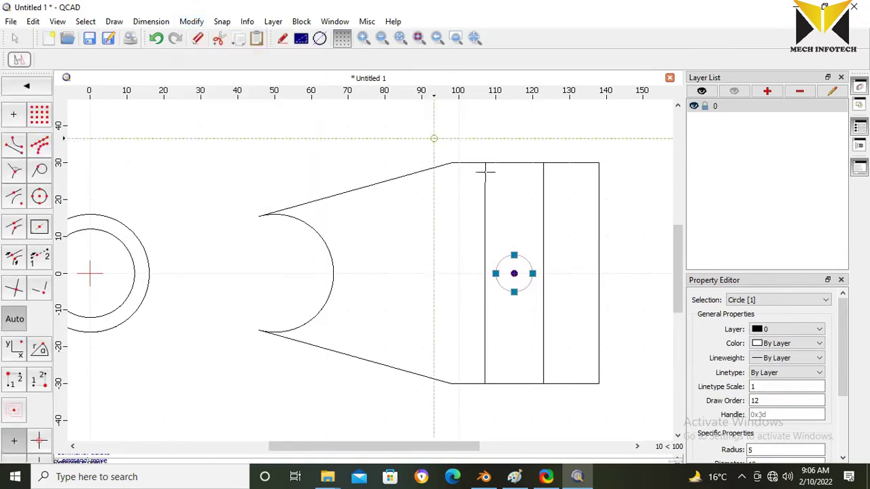
{"action": "left_click", "coordinate": [515, 176]}
{"action": "type", "text": "2"}
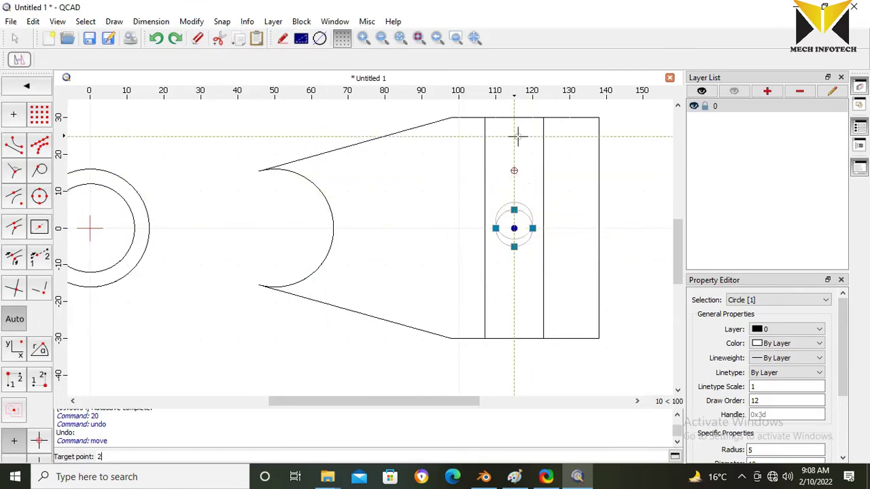
{"action": "type", "text": "0"}
{"action": "key", "text": "Return"}
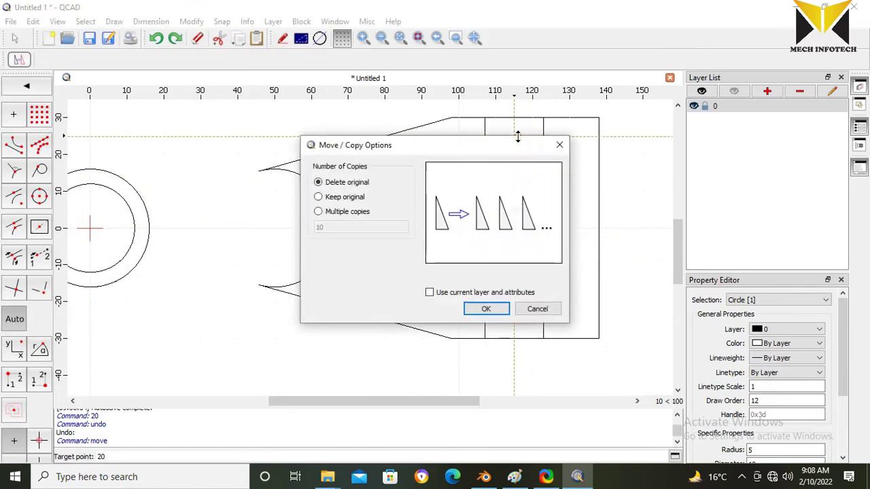
{"action": "left_click", "coordinate": [347, 198]}
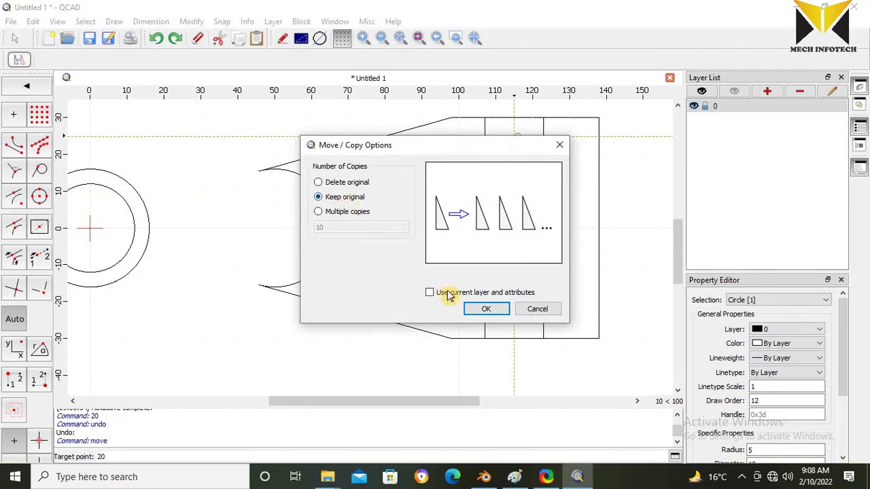
{"action": "left_click", "coordinate": [486, 309]}
Step: Copy the middle radius 5 circle 20 units straight down from its centre, keeping the original
{"action": "left_click", "coordinate": [525, 219]}
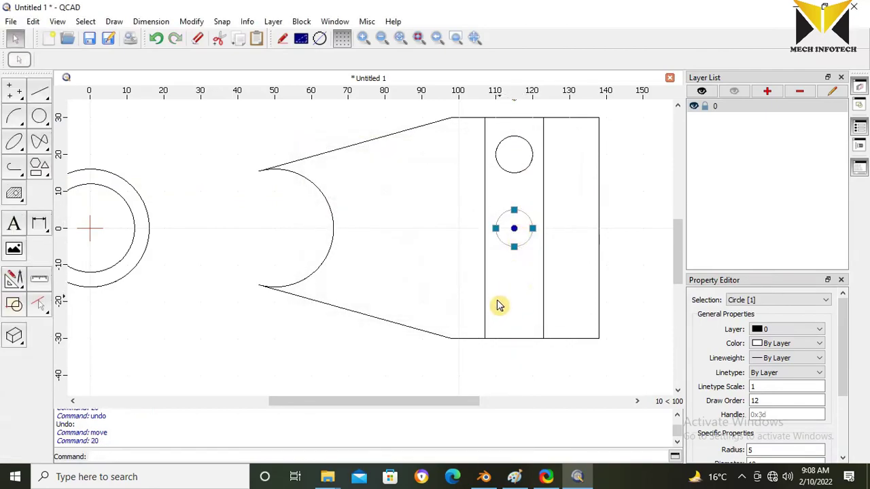
{"action": "left_click", "coordinate": [191, 21]}
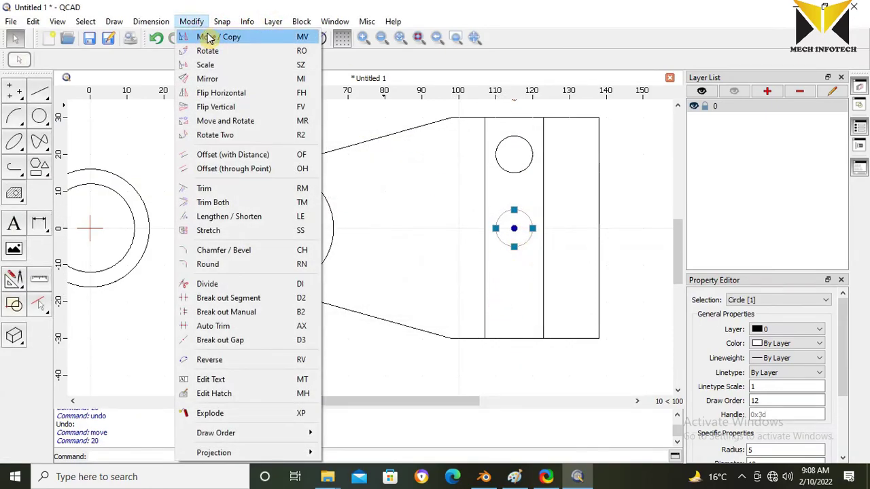
{"action": "left_click", "coordinate": [210, 38]}
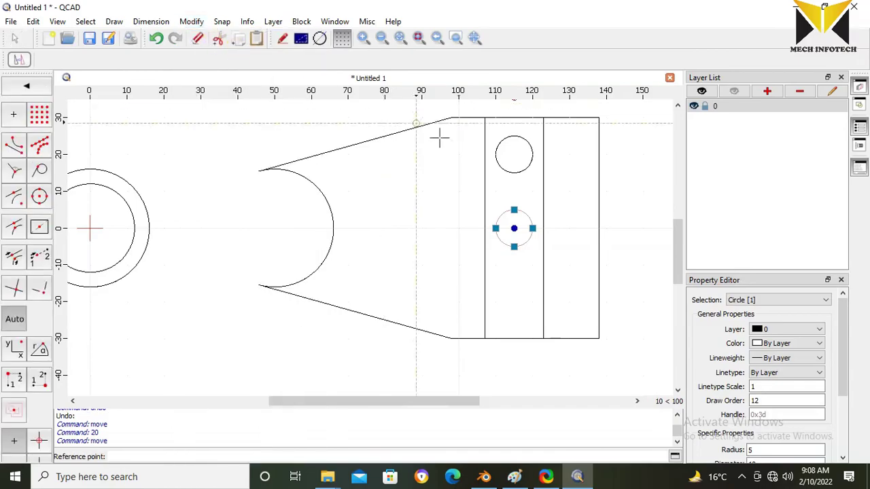
{"action": "left_click", "coordinate": [514, 228]}
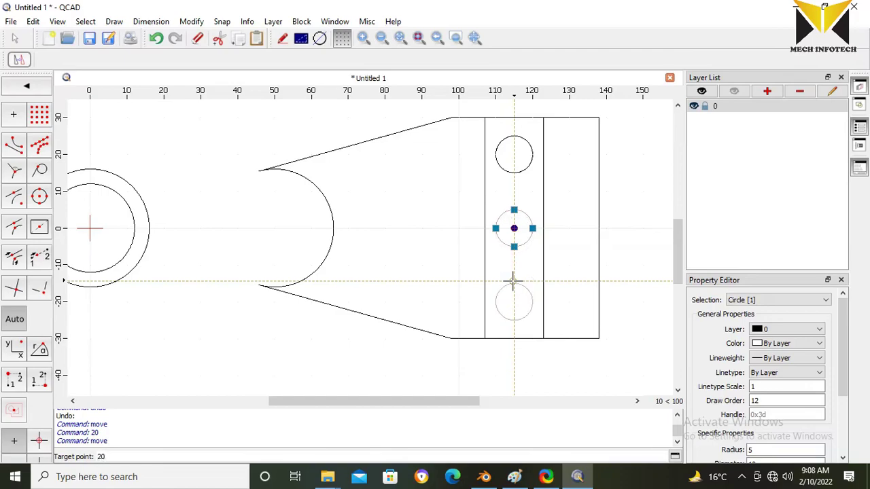
{"action": "type", "text": "20"}
{"action": "key", "text": "Return"}
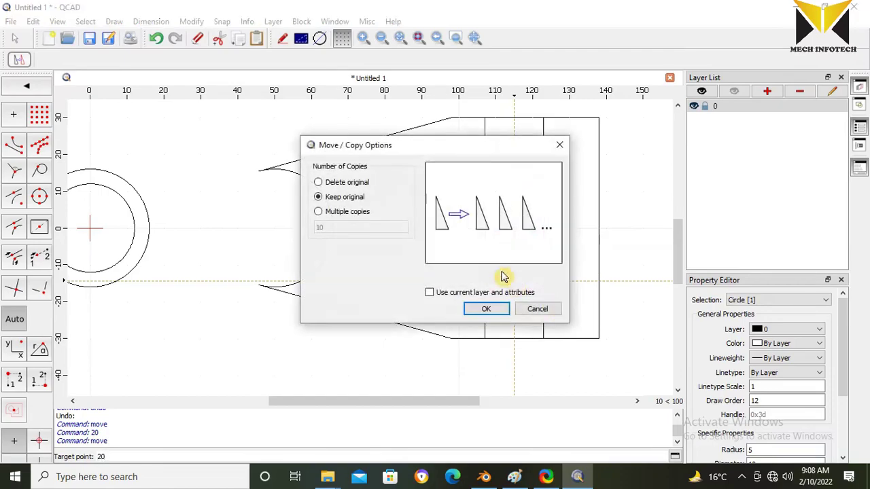
{"action": "left_click", "coordinate": [478, 307]}
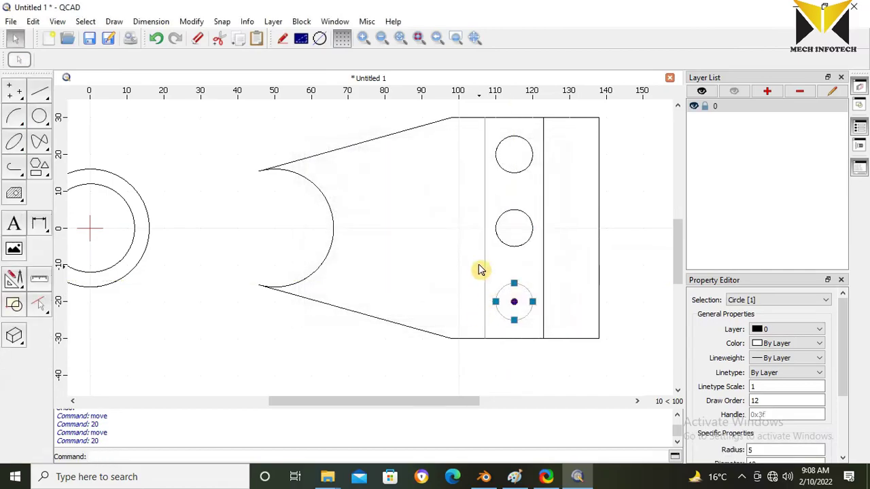
{"action": "key", "text": "Escape"}
{"action": "scroll", "coordinate": [402, 266], "scroll_direction": "down", "scroll_amount": 1}
{"action": "scroll", "coordinate": [384, 252], "scroll_direction": "up", "scroll_amount": 1}
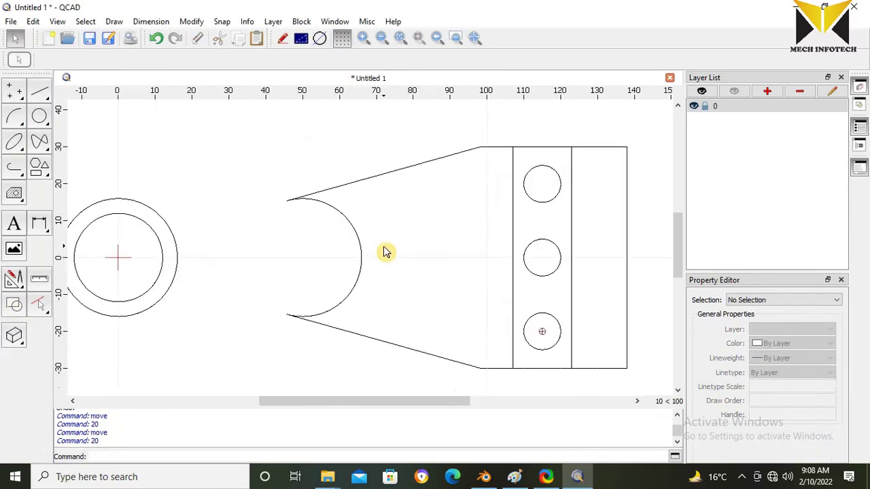
Step: Add a green layer named layer 1 and assign the tapered plate profile with its three holes to it
{"action": "scroll", "coordinate": [408, 260], "scroll_direction": "down", "scroll_amount": 2}
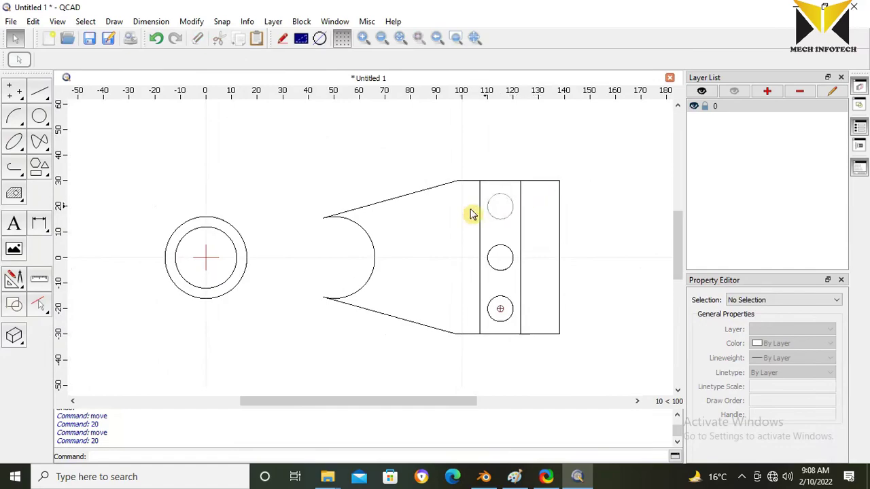
{"action": "scroll", "coordinate": [473, 215], "scroll_direction": "up", "scroll_amount": 1}
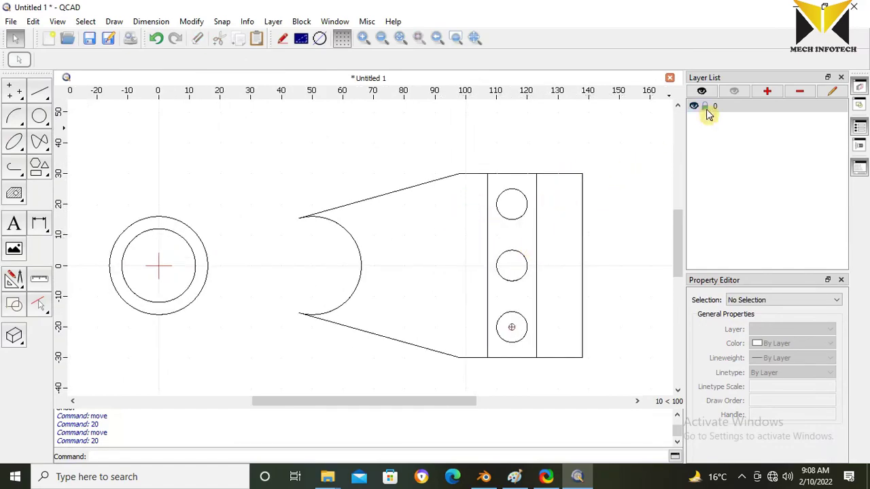
{"action": "left_click", "coordinate": [766, 93]}
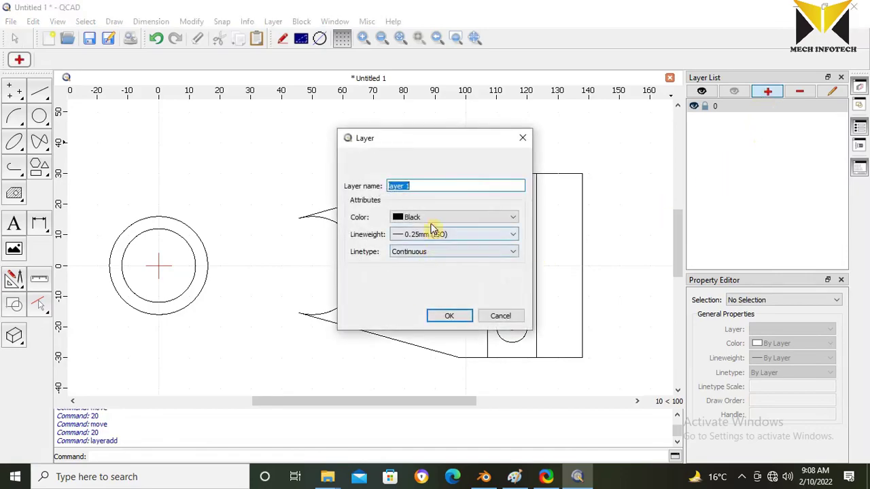
{"action": "left_click", "coordinate": [436, 219]}
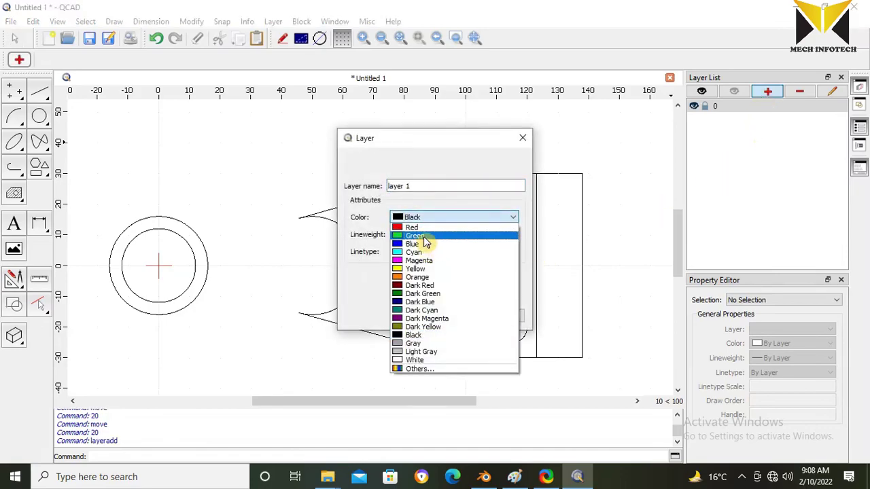
{"action": "left_click", "coordinate": [422, 236]}
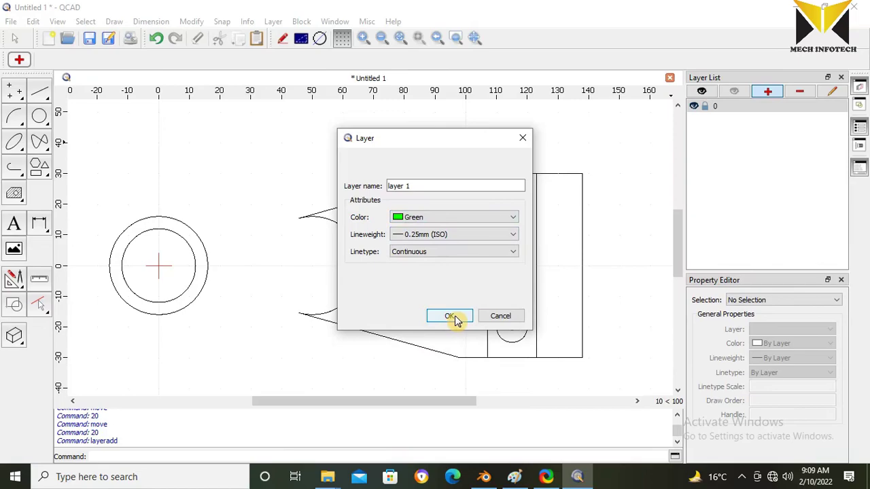
{"action": "left_click", "coordinate": [451, 317]}
{"action": "left_click_drag", "start_coordinate": [619, 149], "coordinate": [293, 390]}
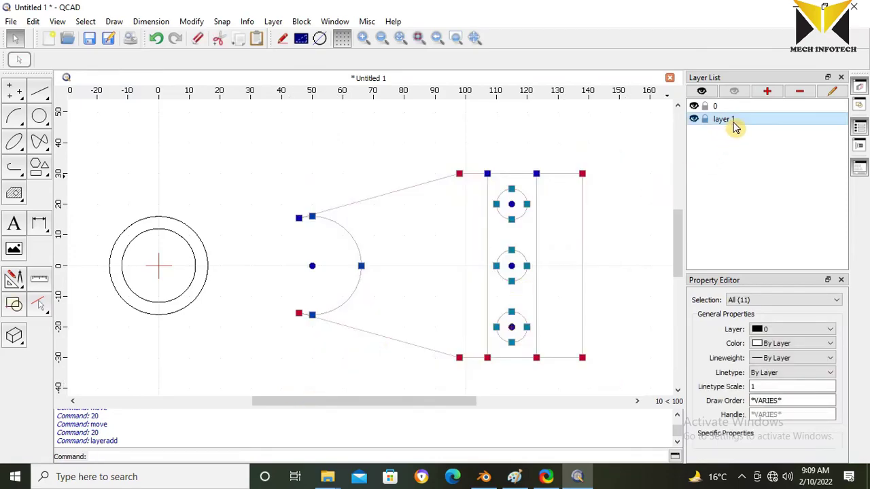
{"action": "left_click", "coordinate": [631, 189]}
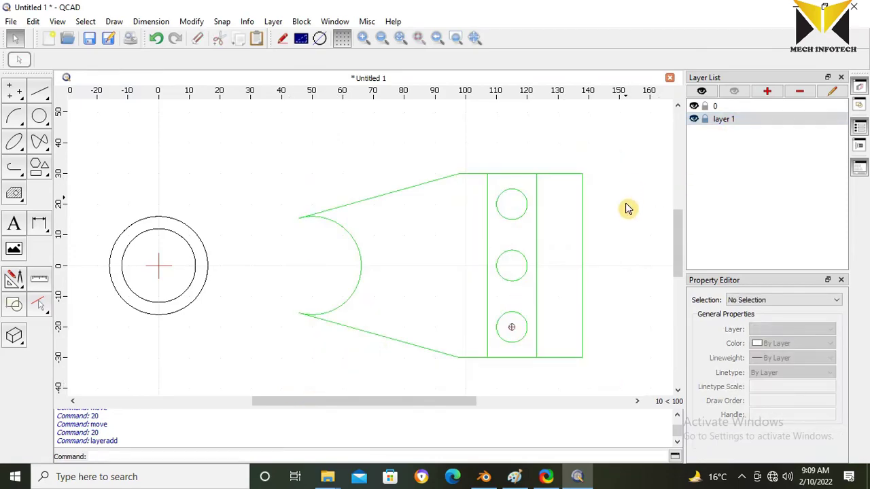
Step: Add a blue layer named layer 2 with 0.25mm lineweight and continuous linetype
{"action": "scroll", "coordinate": [579, 311], "scroll_direction": "right", "scroll_amount": 2}
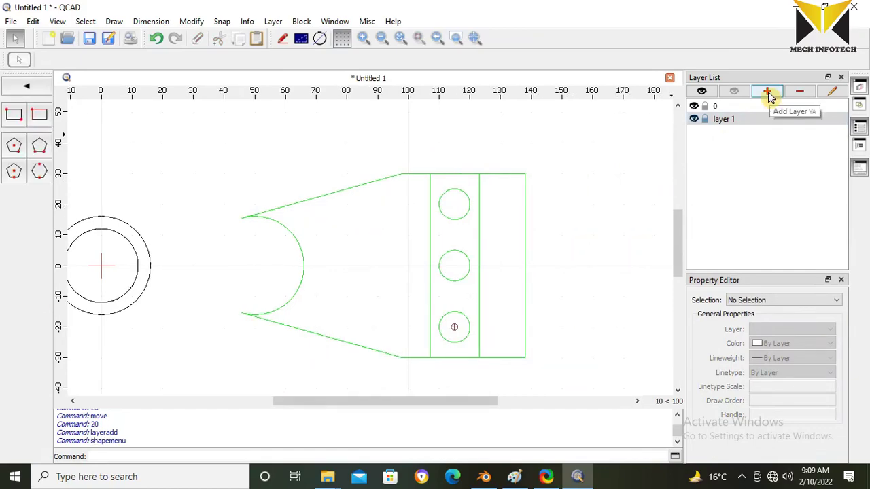
{"action": "left_click", "coordinate": [768, 97]}
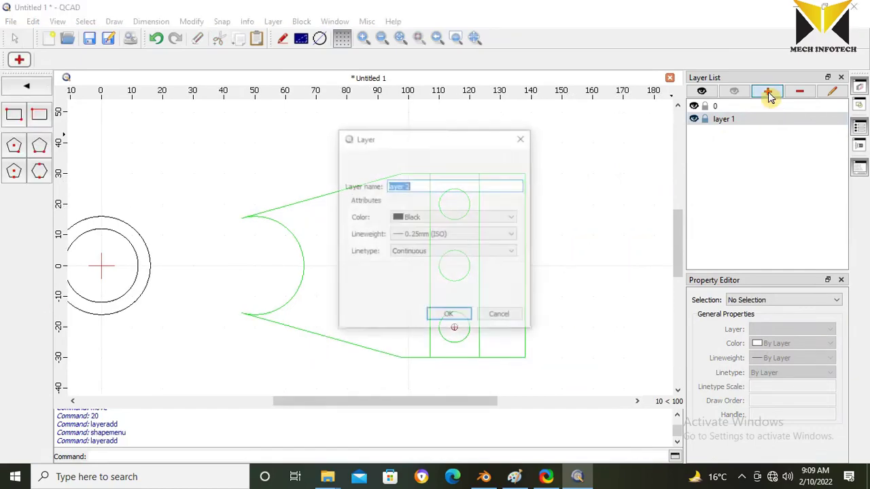
{"action": "left_click", "coordinate": [416, 219]}
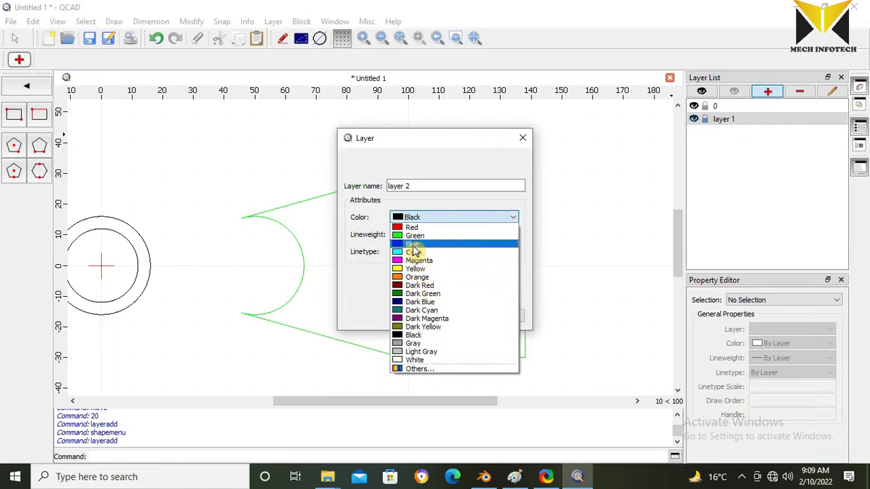
{"action": "left_click", "coordinate": [406, 244]}
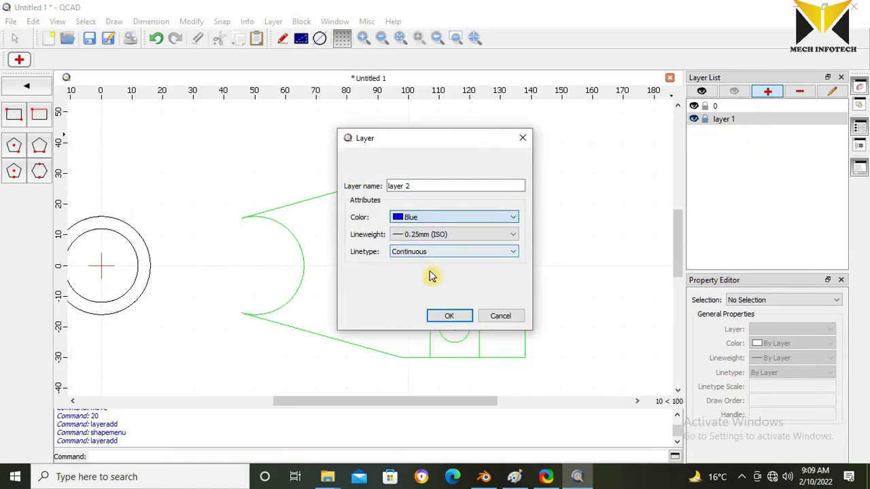
{"action": "left_click", "coordinate": [449, 315]}
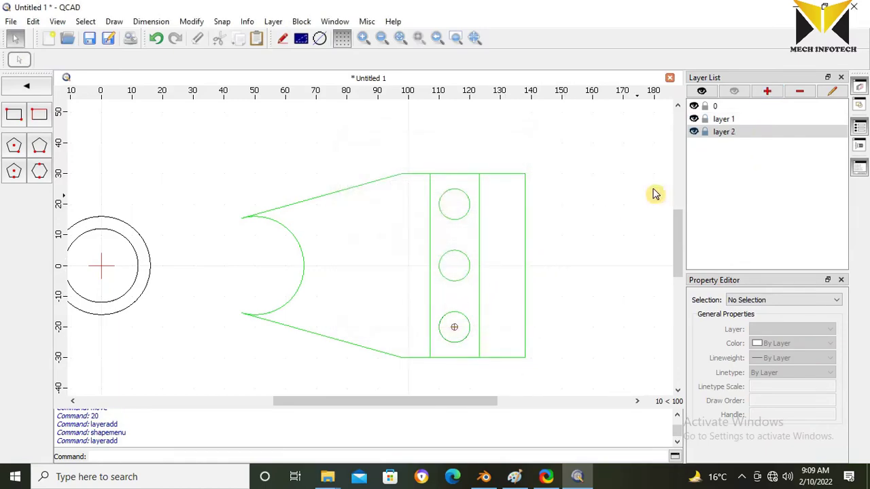
Step: Draw a 40 by 60 rectangle beyond the tapered plate's right edge, centred on the plate's horizontal axis at about X 164
{"action": "left_click", "coordinate": [39, 119]}
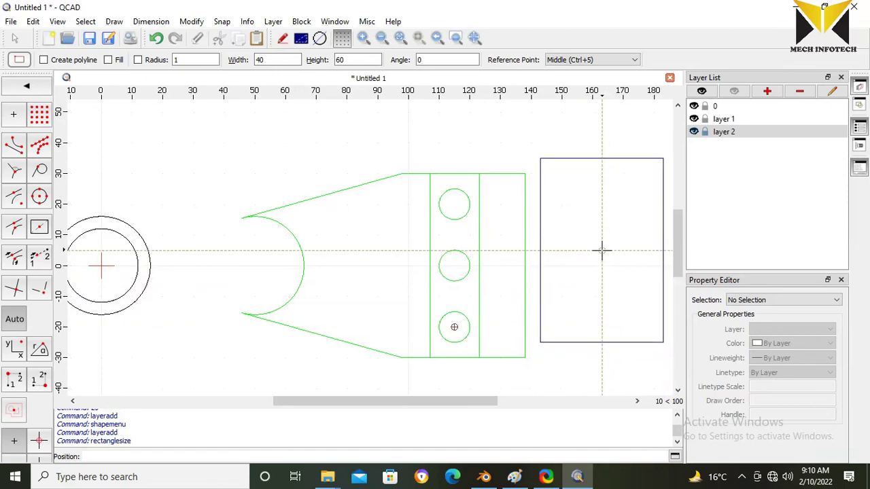
{"action": "double_click", "coordinate": [262, 60]}
{"action": "key", "text": "Tab"}
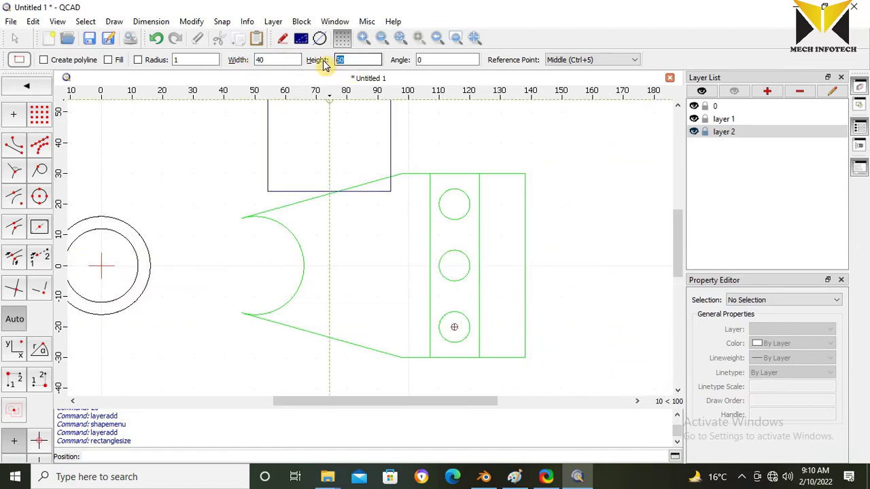
{"action": "double_click", "coordinate": [272, 60]}
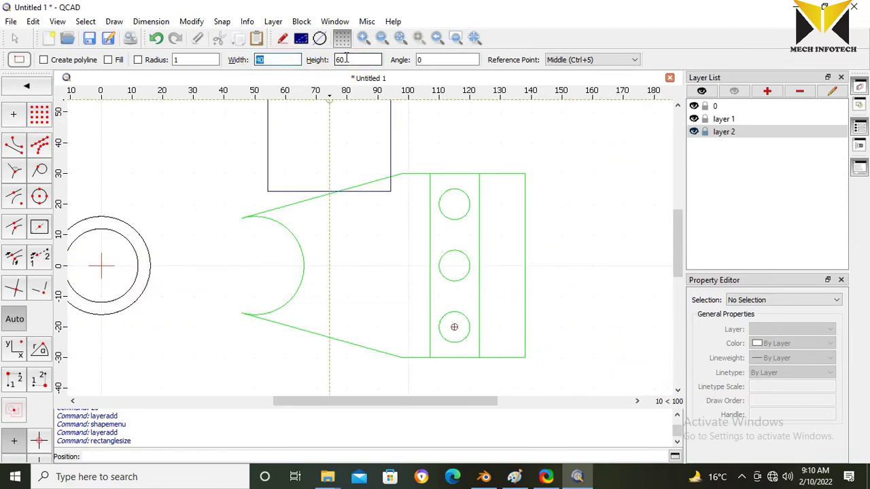
{"action": "left_click", "coordinate": [606, 266]}
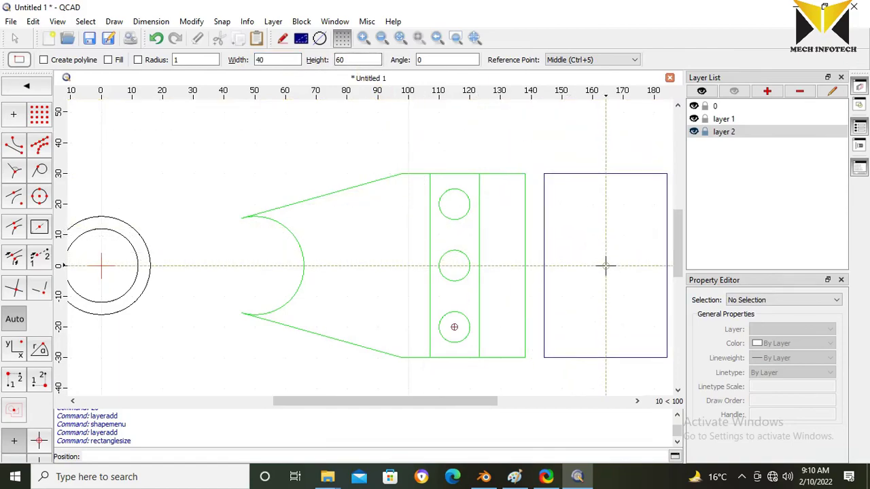
{"action": "left_click_drag", "start_coordinate": [412, 408], "coordinate": [445, 406]}
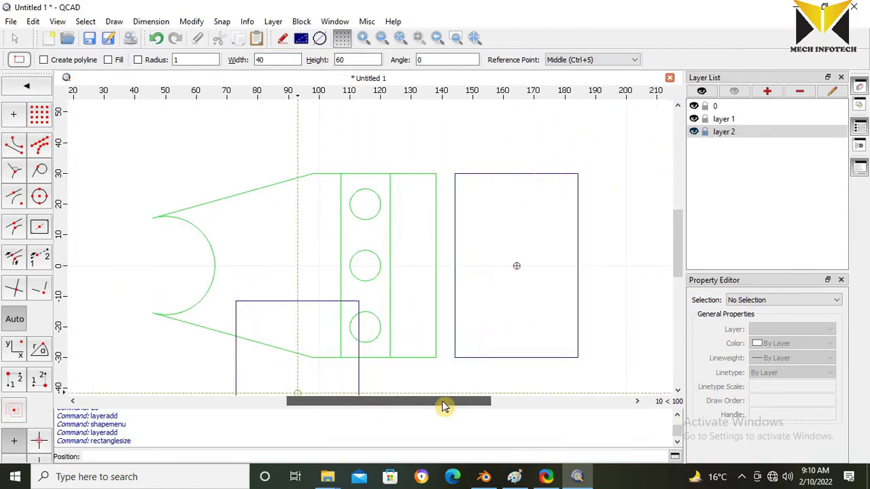
{"action": "key", "text": "Escape"}
Step: Draw a radius 5 circle centred on the blue rectangle's upper right corner
{"action": "left_click", "coordinate": [39, 117]}
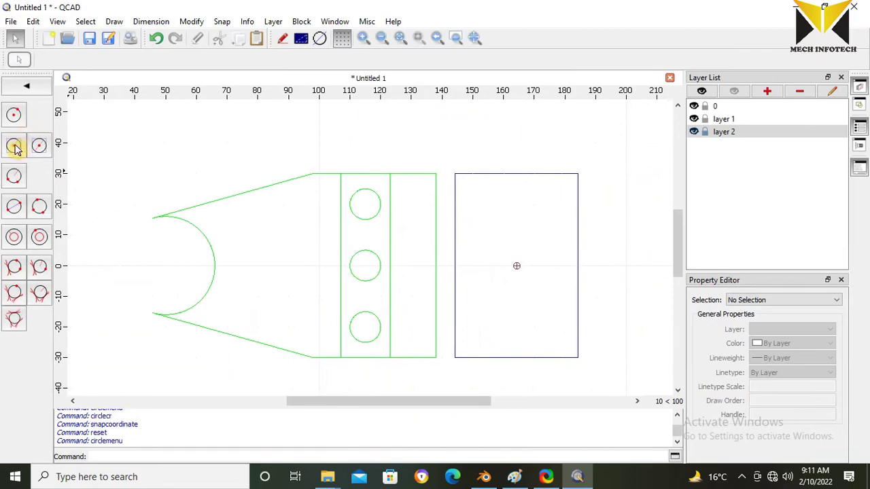
{"action": "left_click", "coordinate": [14, 146]}
{"action": "left_click", "coordinate": [578, 174]}
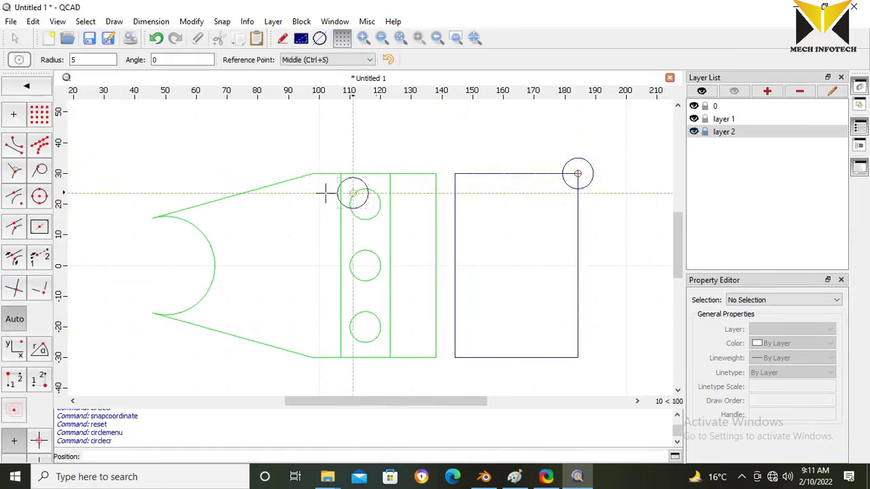
{"action": "left_click", "coordinate": [15, 38]}
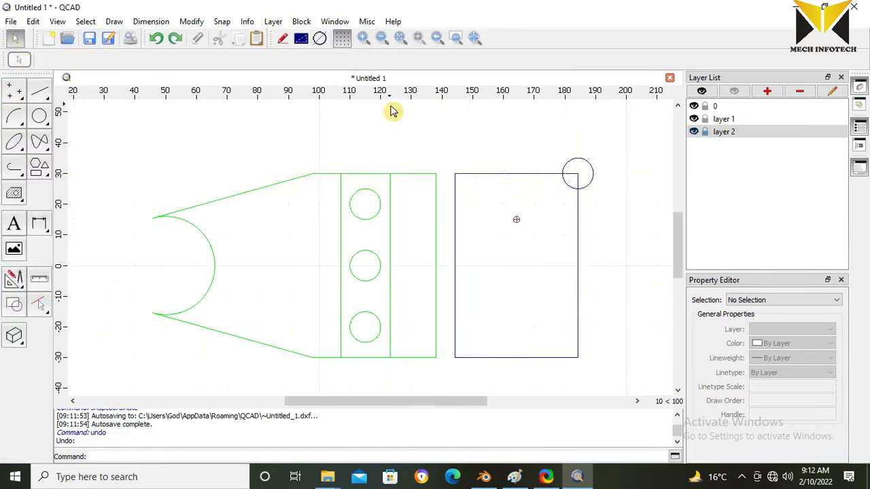
Step: Move the corner circle by a relative offset of X -10, Y -15 into the rectangle, deleting the original
{"action": "left_click", "coordinate": [579, 167]}
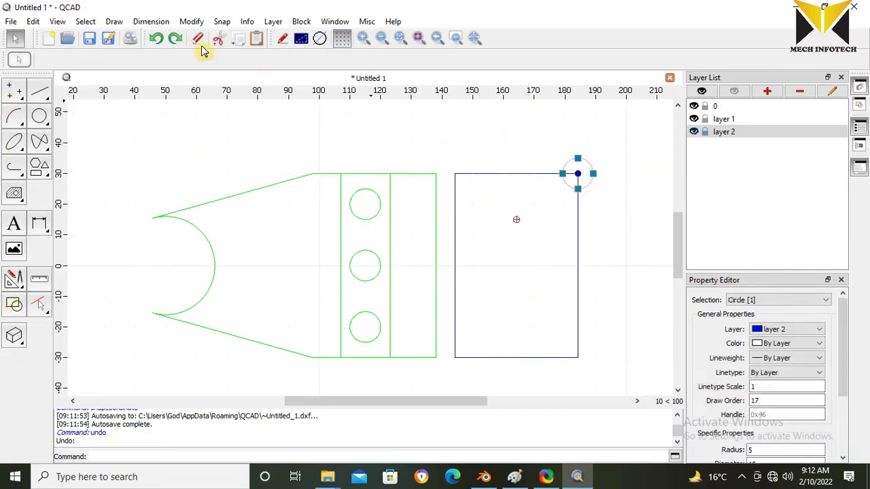
{"action": "left_click", "coordinate": [188, 23]}
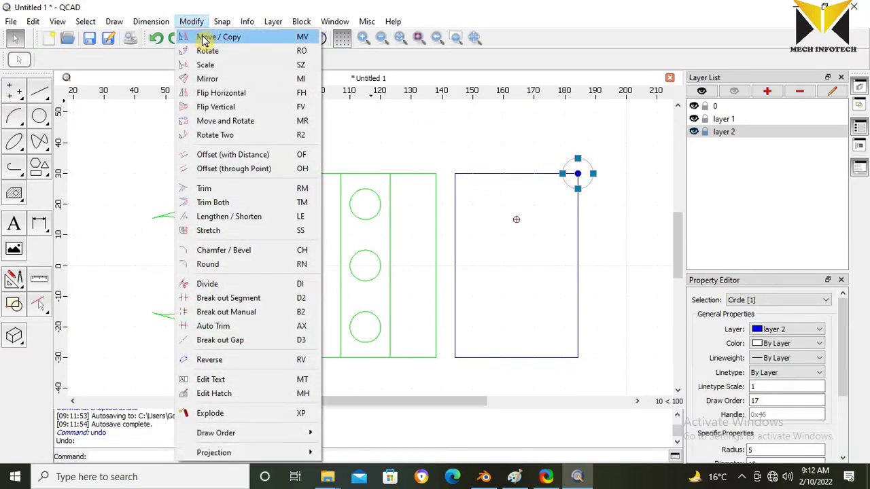
{"action": "left_click", "coordinate": [204, 38]}
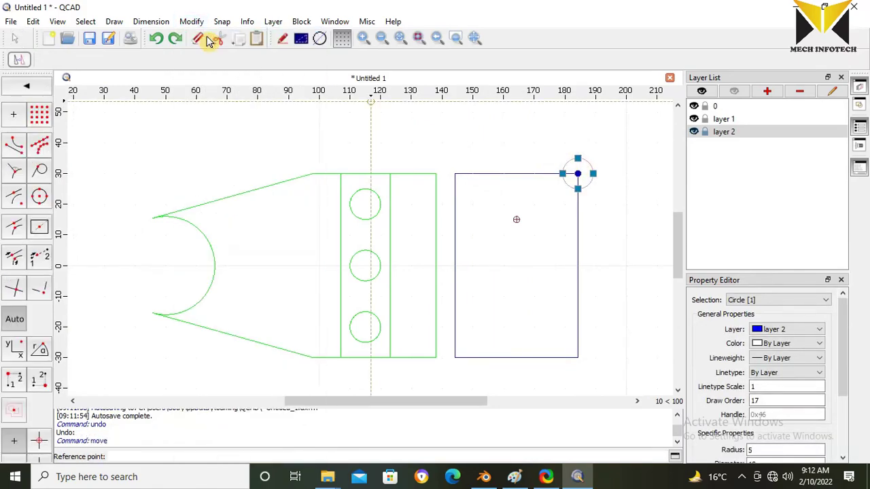
{"action": "left_click", "coordinate": [16, 350]}
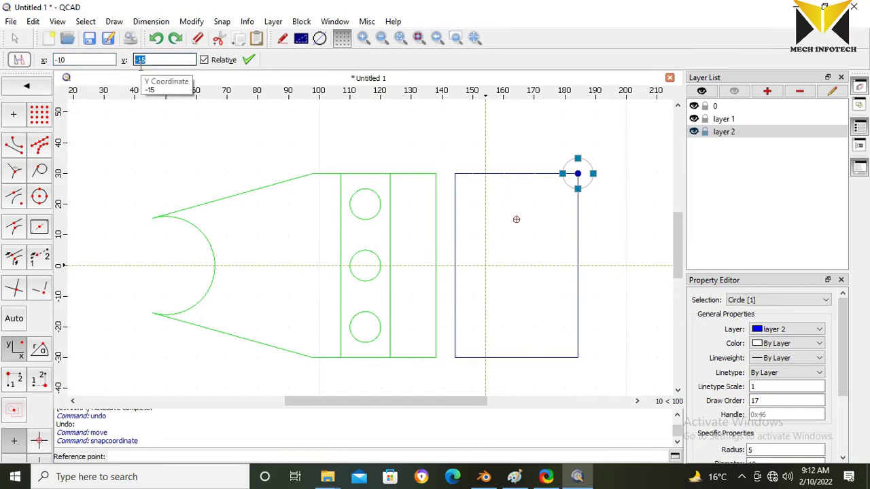
{"action": "left_click", "coordinate": [251, 61]}
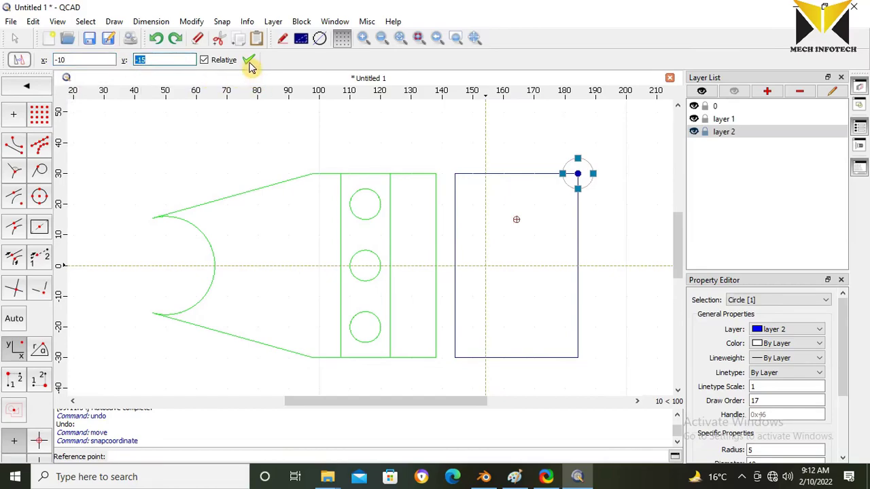
{"action": "left_click", "coordinate": [250, 61]}
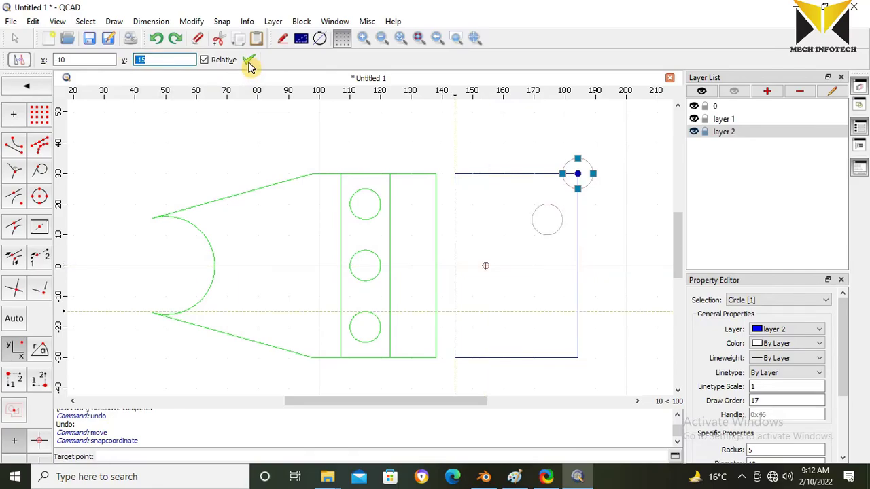
{"action": "left_click", "coordinate": [251, 61]}
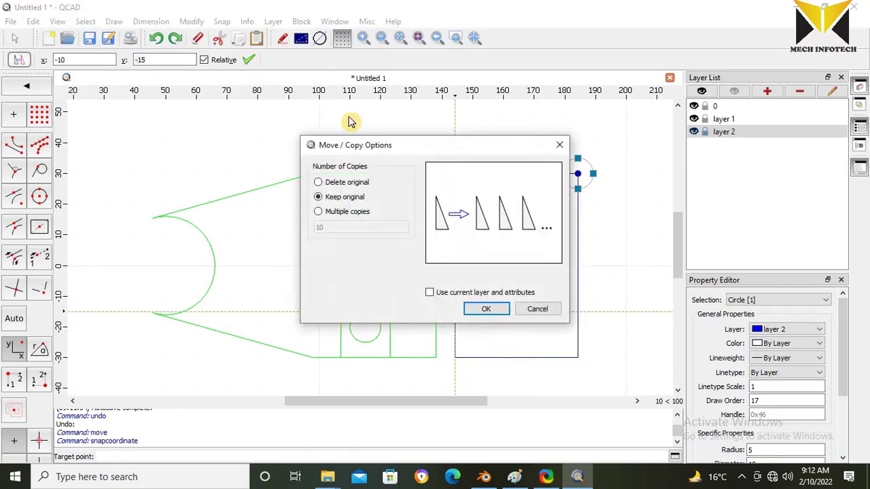
{"action": "left_click", "coordinate": [339, 182]}
{"action": "left_click", "coordinate": [489, 309]}
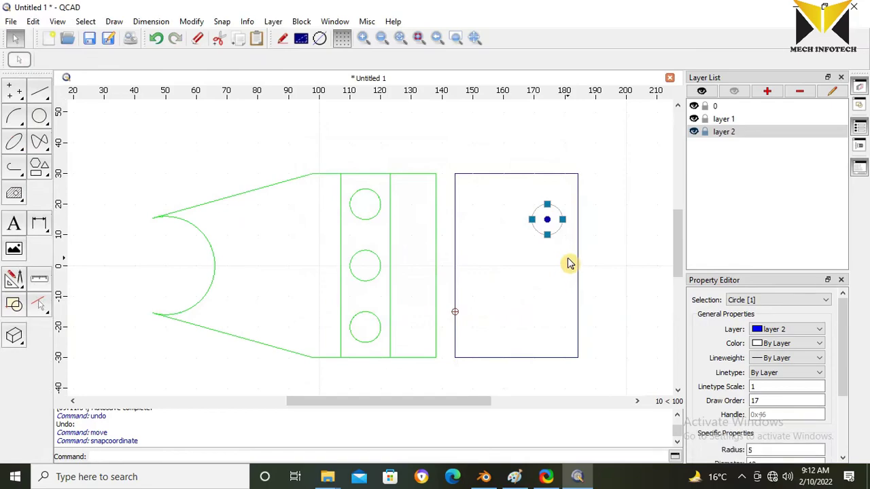
Step: Copy the circle inside the rectangle 30 units straight down, keeping the original
{"action": "left_click", "coordinate": [192, 21]}
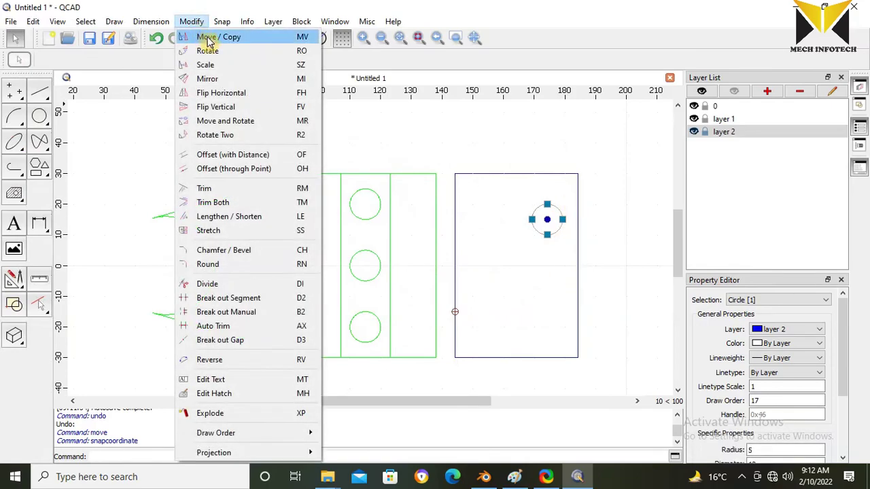
{"action": "left_click", "coordinate": [214, 40]}
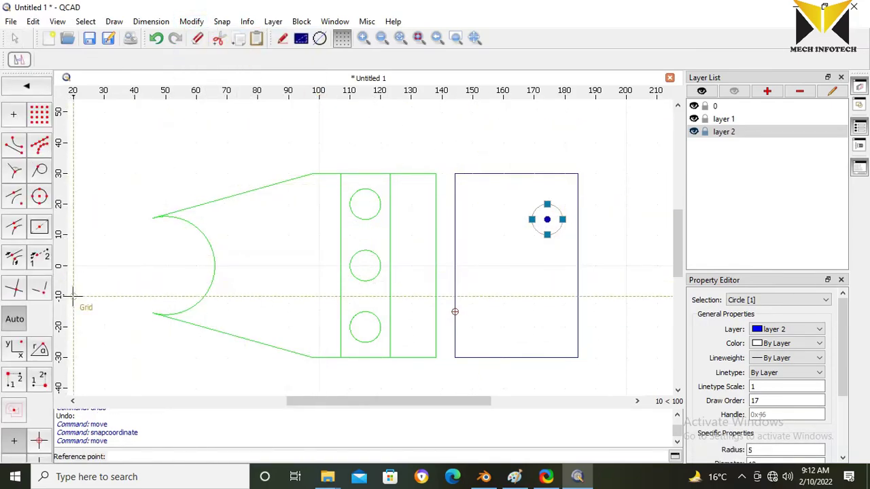
{"action": "left_click", "coordinate": [17, 348]}
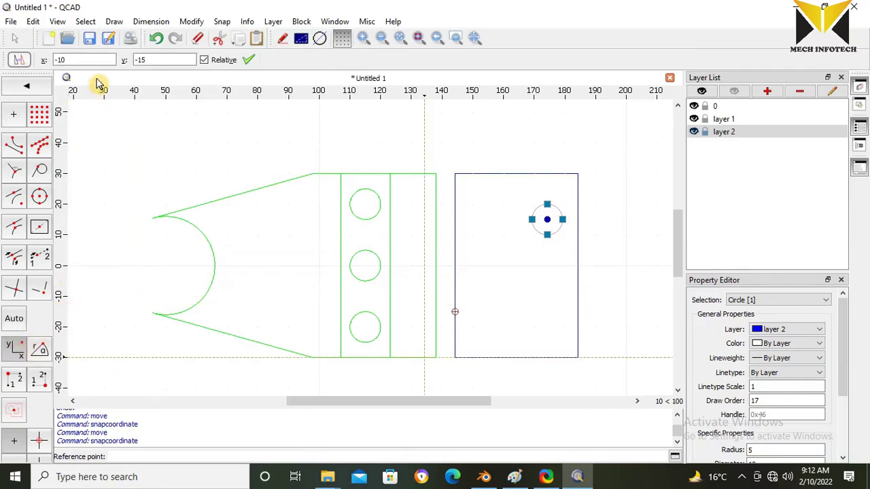
{"action": "double_click", "coordinate": [60, 60]}
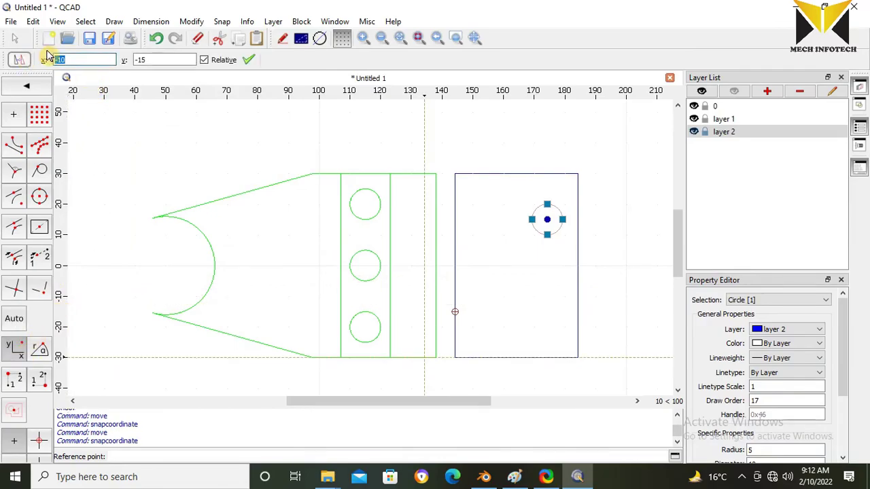
{"action": "type", "text": "0"}
{"action": "key", "text": "Tab"}
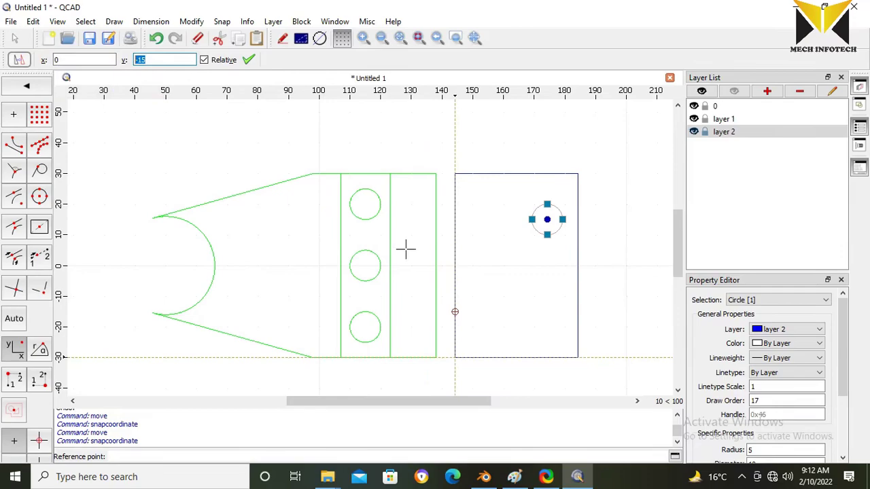
{"action": "type", "text": "-30"}
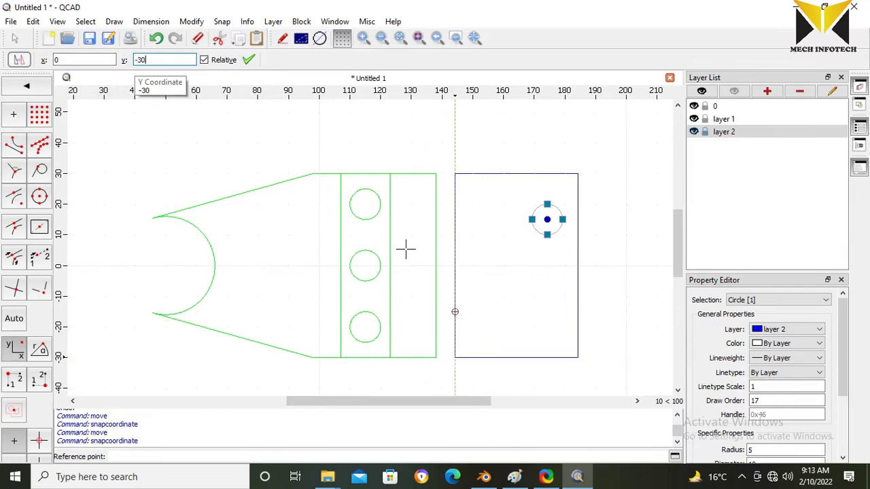
{"action": "key", "text": "Return"}
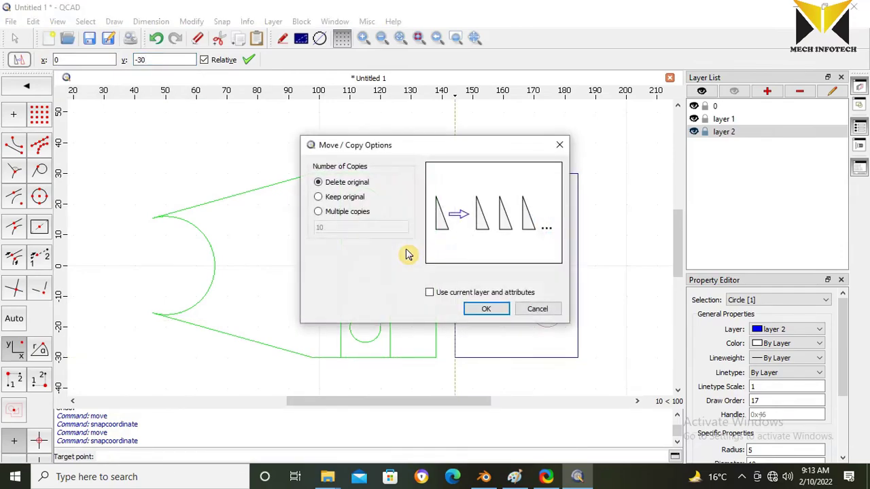
{"action": "left_click", "coordinate": [318, 198]}
{"action": "left_click", "coordinate": [485, 308]}
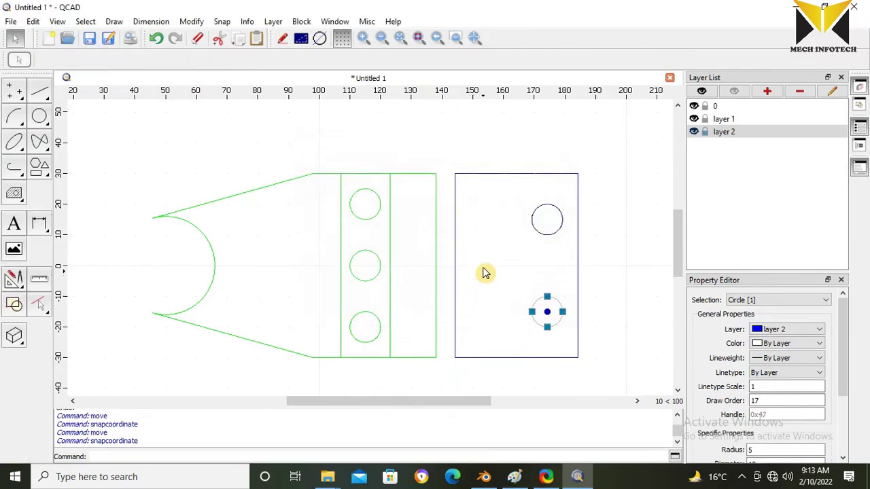
{"action": "key", "text": "Escape"}
Step: Save the drawing in the ex1 folder as dxf in R15 [2000/LT2000] DXF Drawing format
{"action": "scroll", "coordinate": [576, 286], "scroll_direction": "down", "scroll_amount": 2}
{"action": "left_click", "coordinate": [12, 22]}
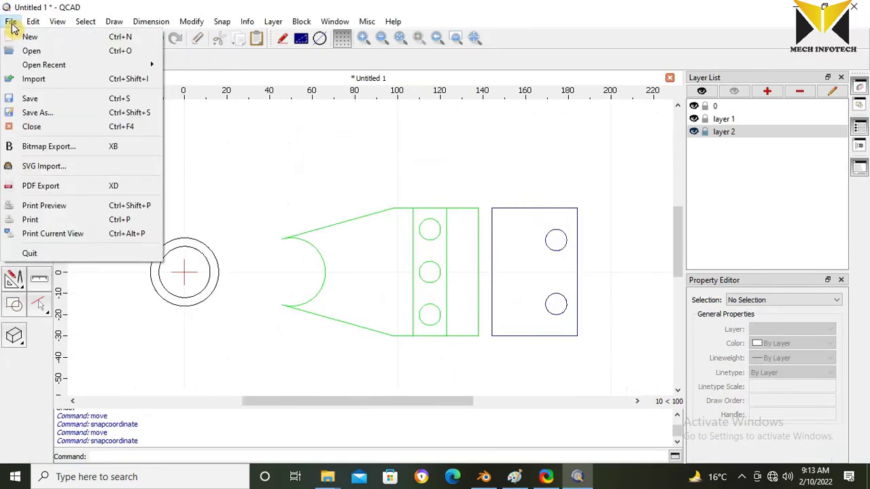
{"action": "left_click", "coordinate": [41, 113]}
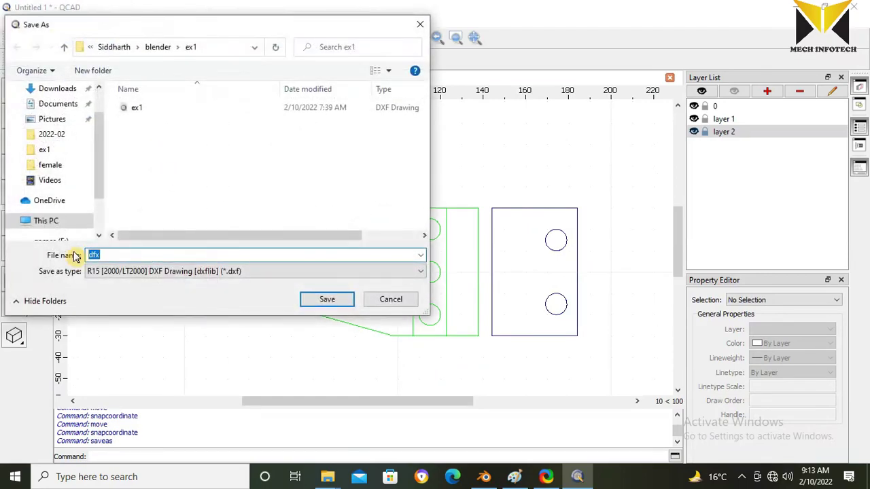
{"action": "type", "text": "dxf"}
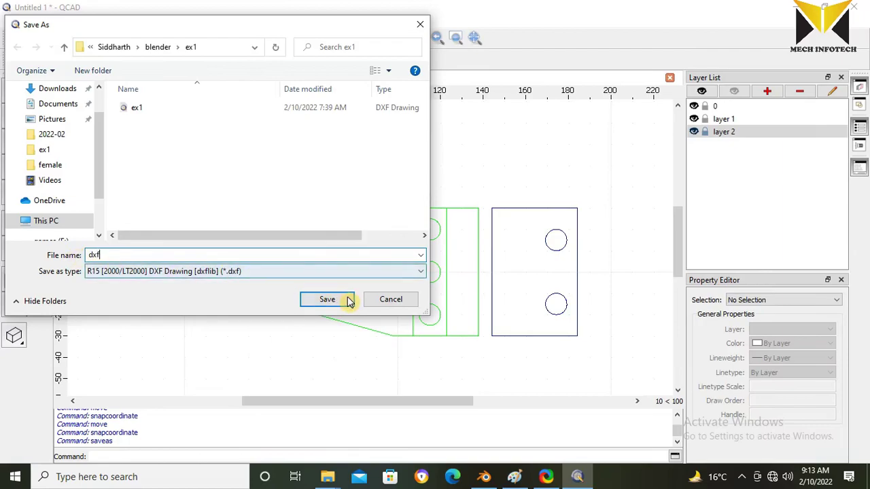
{"action": "left_click", "coordinate": [341, 299]}
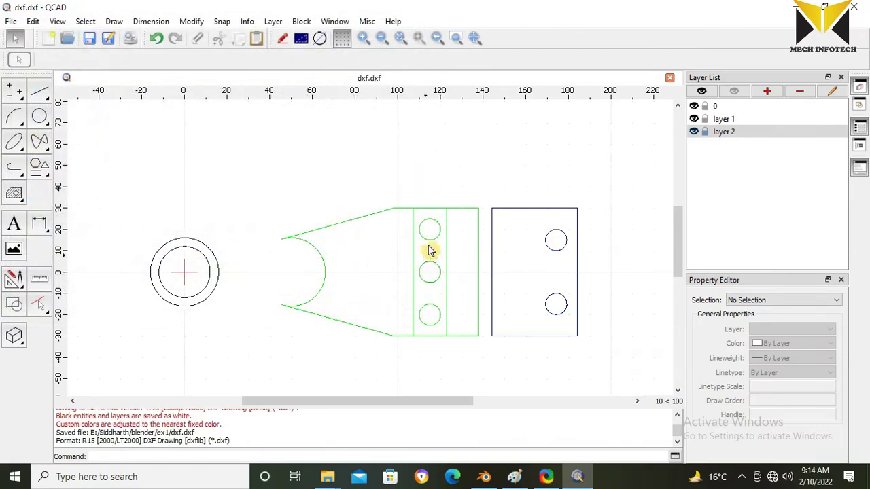
Step: Switch to Blender and check the available import formats for DXF
{"action": "left_click", "coordinate": [484, 476]}
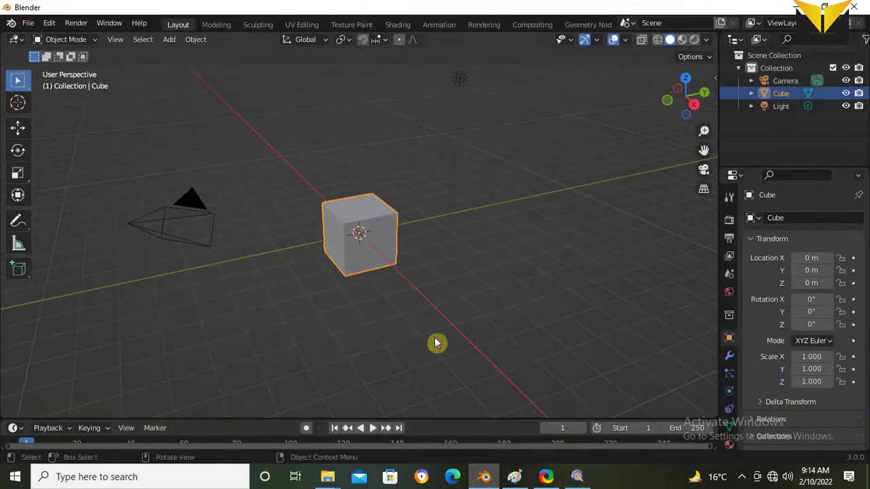
{"action": "left_click", "coordinate": [31, 24]}
{"action": "mouse_move", "coordinate": [80, 191]}
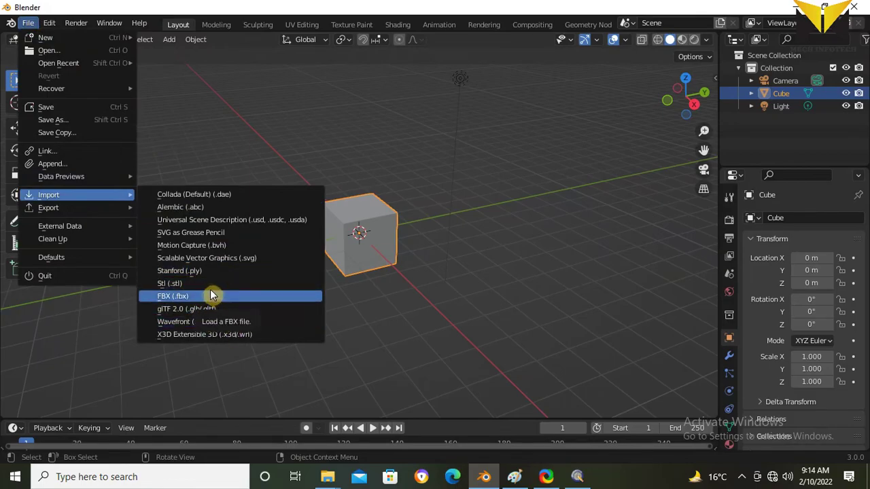
Step: Search the add-ons in the preferences for dxf and enable Export Autocad DXF Format (.dxf)
{"action": "mouse_move", "coordinate": [49, 22]}
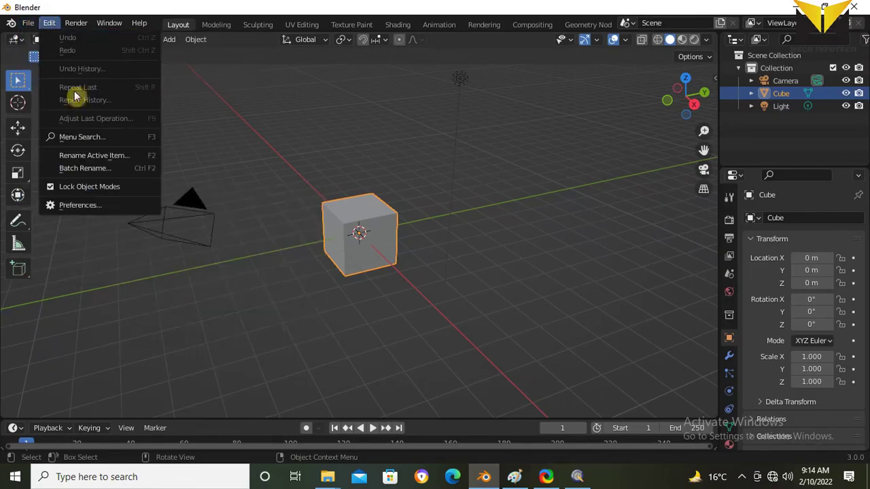
{"action": "left_click", "coordinate": [97, 204]}
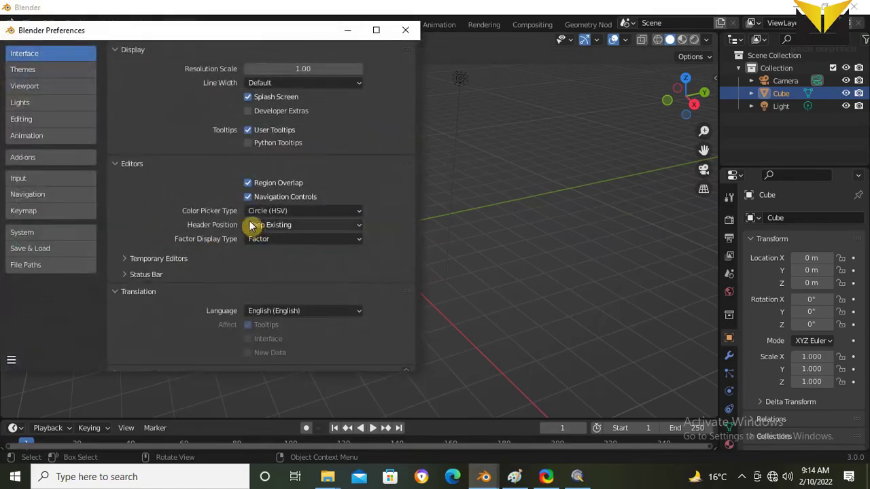
{"action": "left_click", "coordinate": [42, 160]}
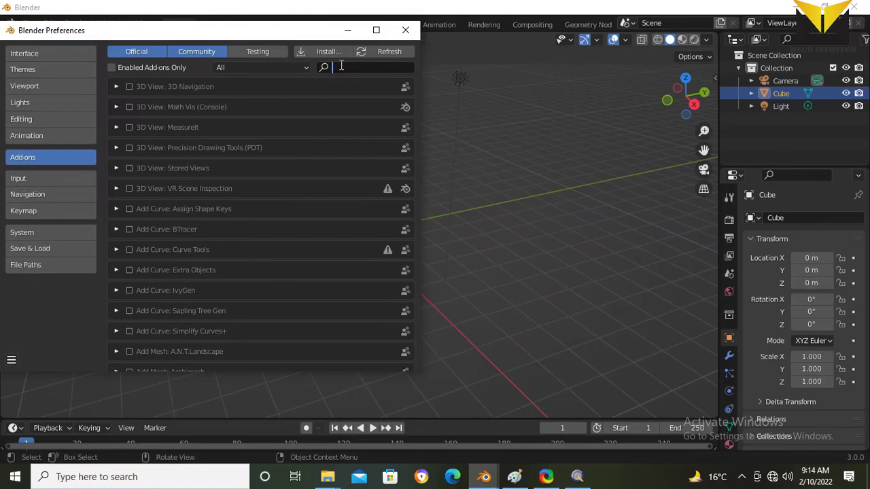
{"action": "type", "text": "dxf"}
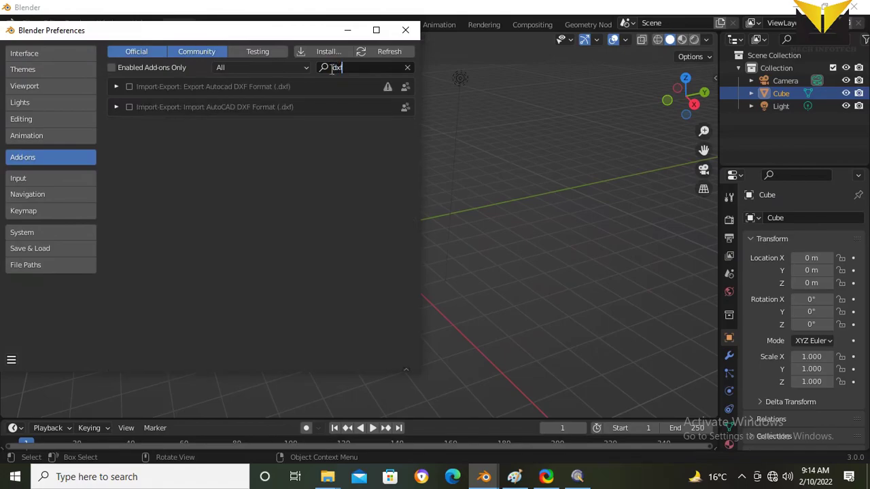
{"action": "left_click", "coordinate": [129, 88]}
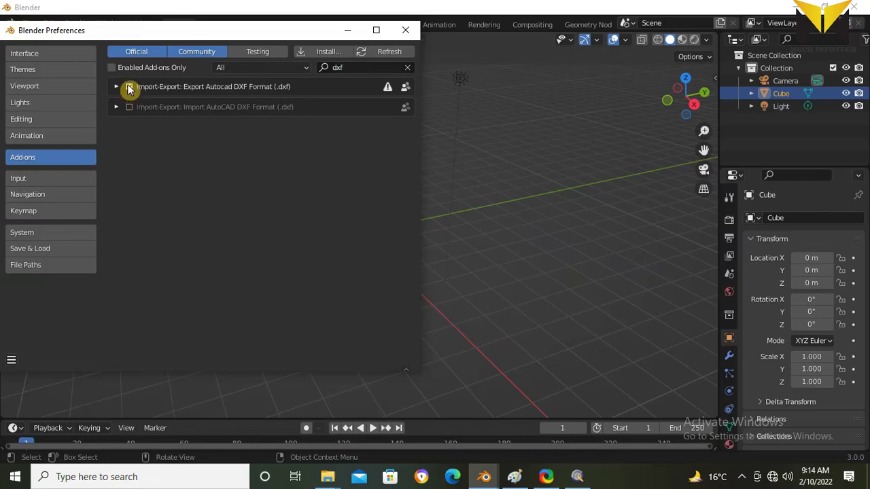
Step: Enable the Import AutoCAD DXF Format (.dxf) add-on and close the preferences
{"action": "left_click", "coordinate": [129, 107]}
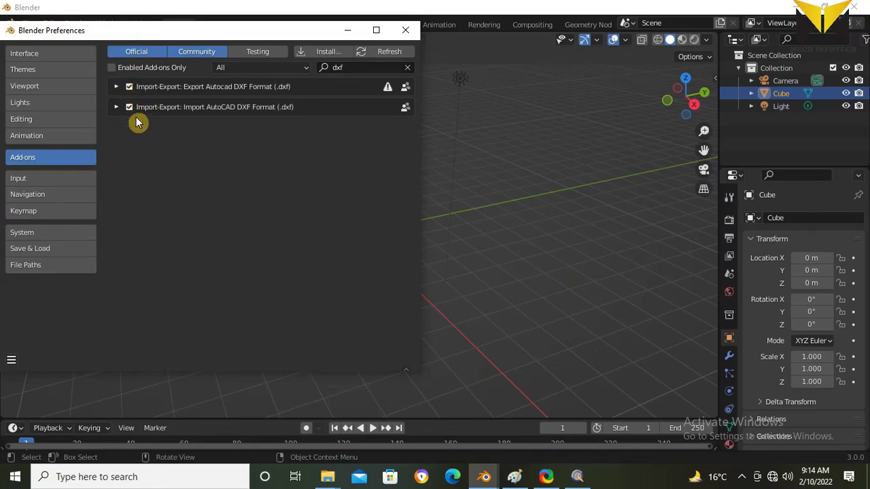
{"action": "left_click", "coordinate": [404, 36]}
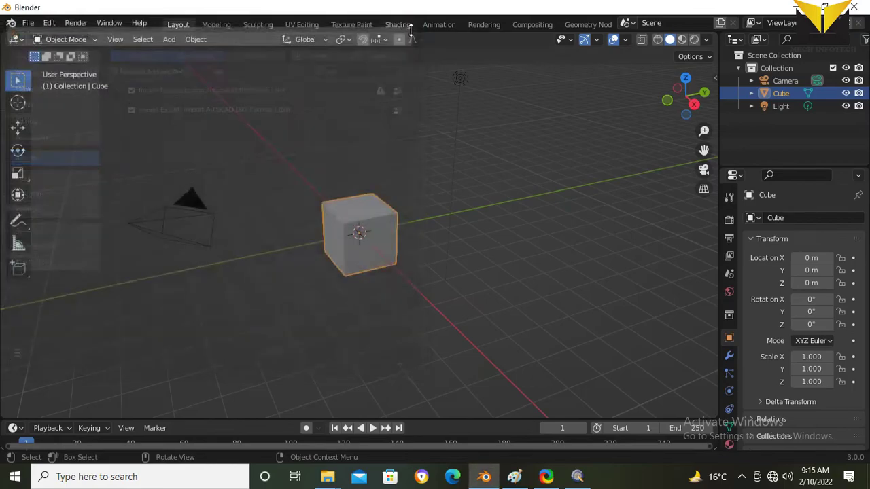
Step: Import dxf.dxf from the ex1 folder as an AutoCAD DXF with the default import options
{"action": "left_click", "coordinate": [28, 24]}
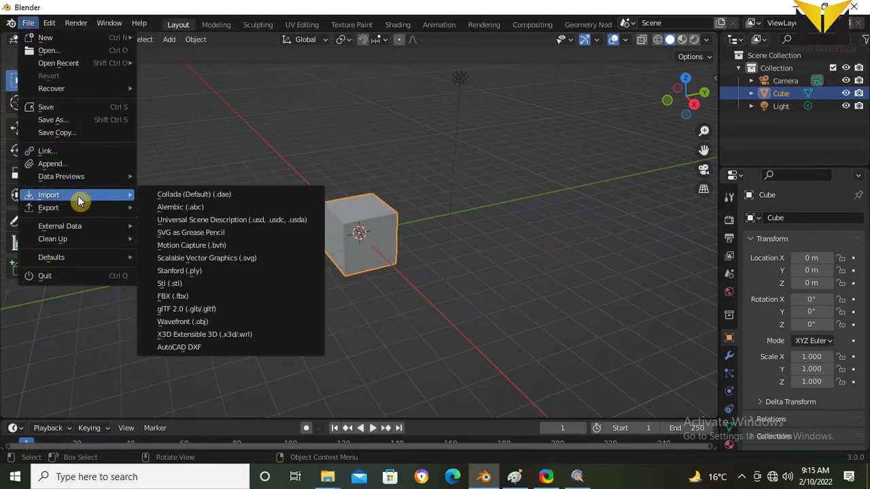
{"action": "left_click", "coordinate": [187, 346]}
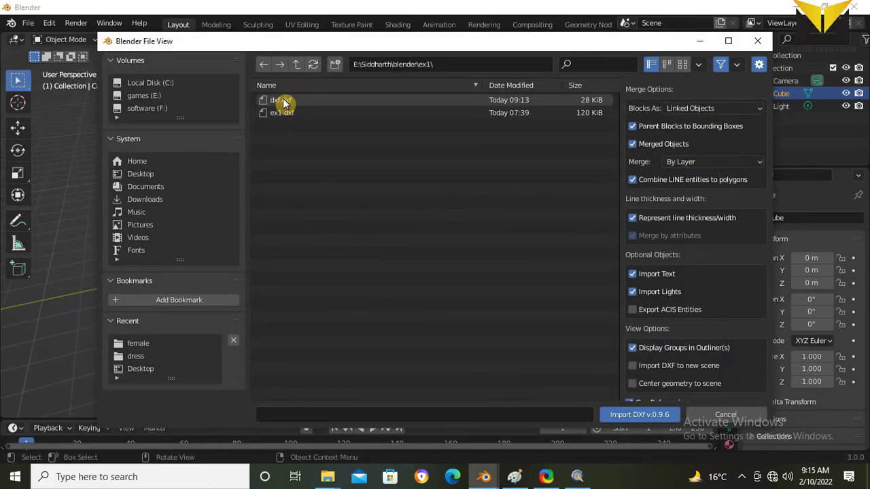
{"action": "left_click", "coordinate": [284, 102]}
{"action": "left_click", "coordinate": [614, 415]}
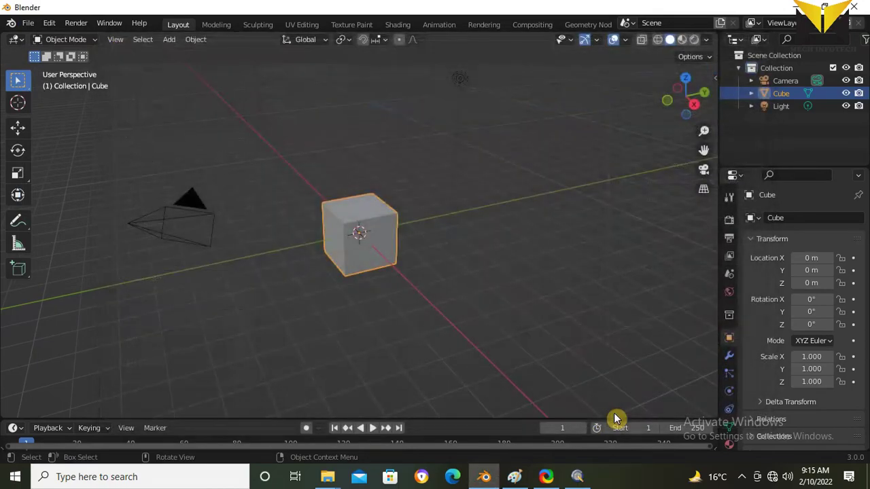
Step: Delete the default cube and view the imported profiles from the top
{"action": "right_click", "coordinate": [773, 95]}
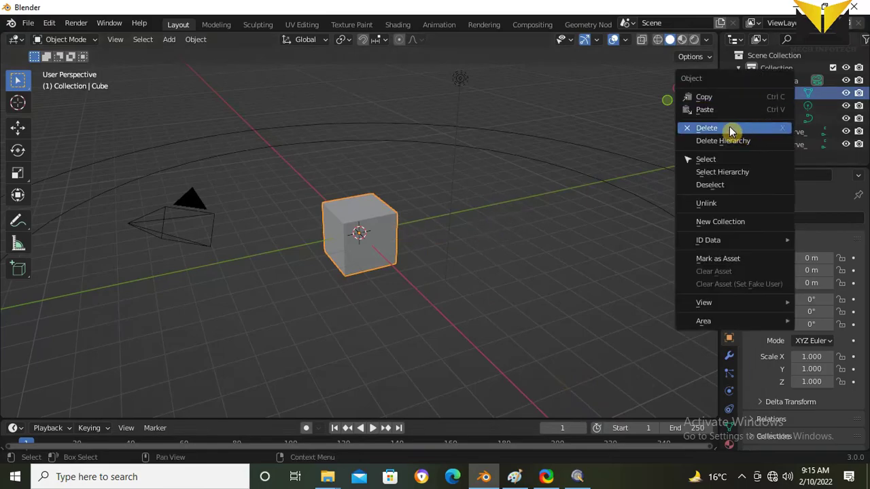
{"action": "left_click", "coordinate": [730, 129]}
{"action": "middle_click_drag", "start_coordinate": [628, 176], "coordinate": [688, 95]}
{"action": "scroll", "coordinate": [469, 248], "scroll_direction": "up", "scroll_amount": 3}
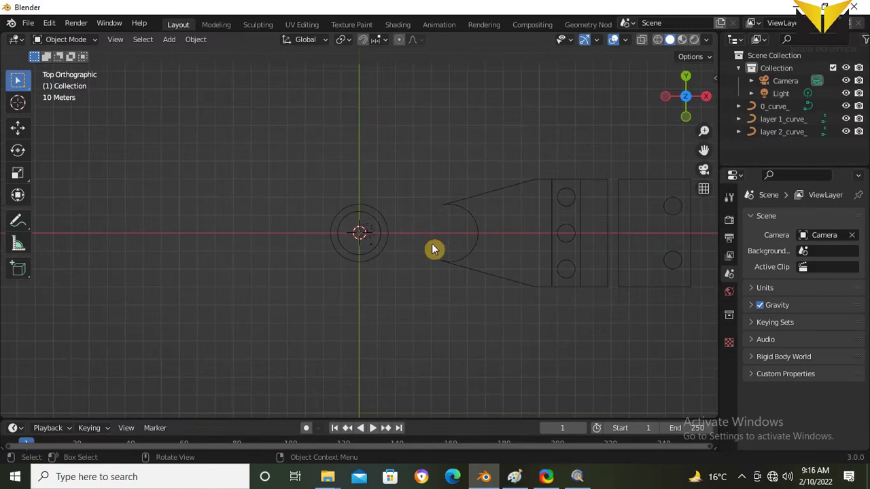
{"action": "scroll", "coordinate": [424, 241], "scroll_direction": "down", "scroll_amount": 3, "text": "ctrl"}
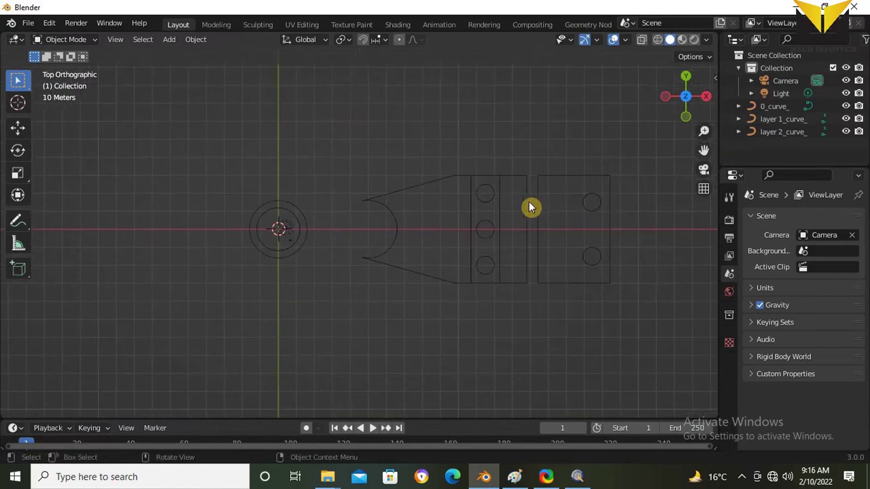
Step: Convert 0_curve_, the two concentric circles, from a curve to a mesh
{"action": "left_click", "coordinate": [753, 106]}
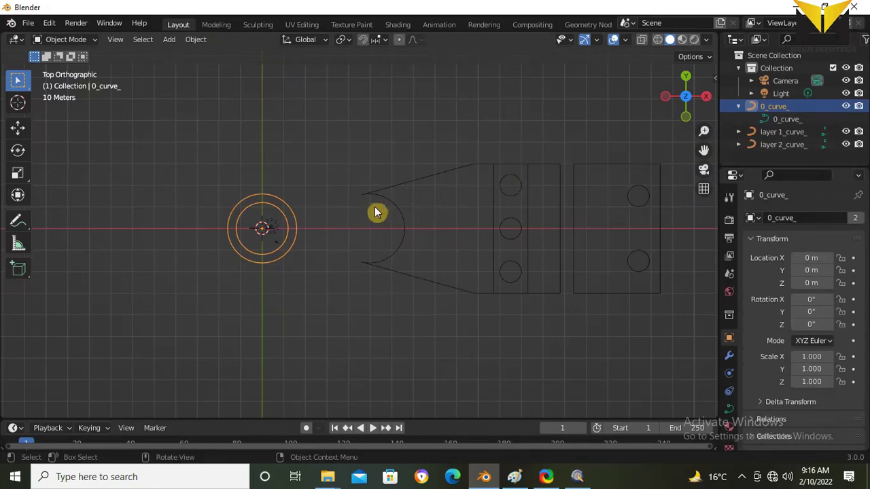
{"action": "right_click", "coordinate": [275, 218]}
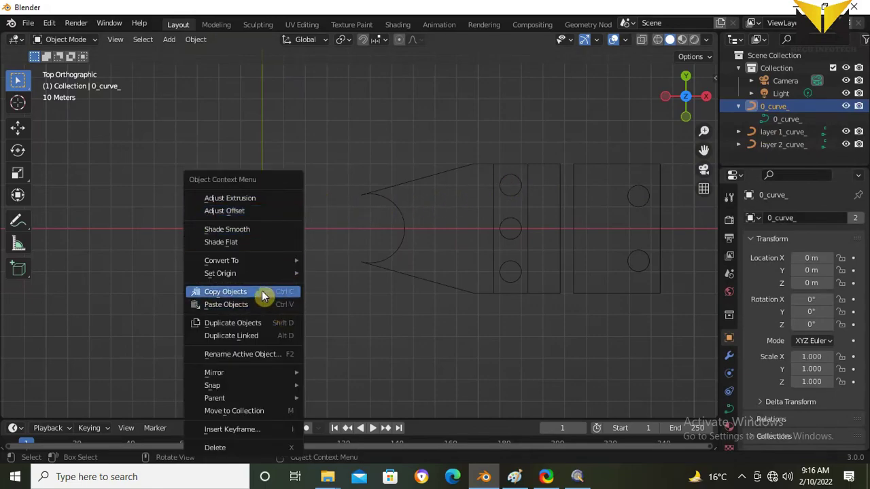
{"action": "mouse_move", "coordinate": [255, 267]}
{"action": "left_click", "coordinate": [332, 273]}
Step: Convert layer 1_curve_, the tapered plate profile with three holes, to a mesh
{"action": "left_click", "coordinate": [768, 132]}
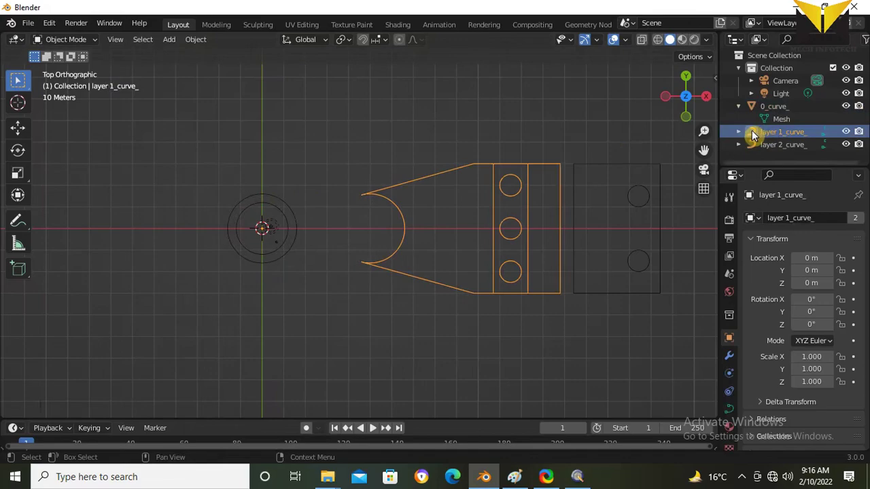
{"action": "right_click", "coordinate": [327, 168]}
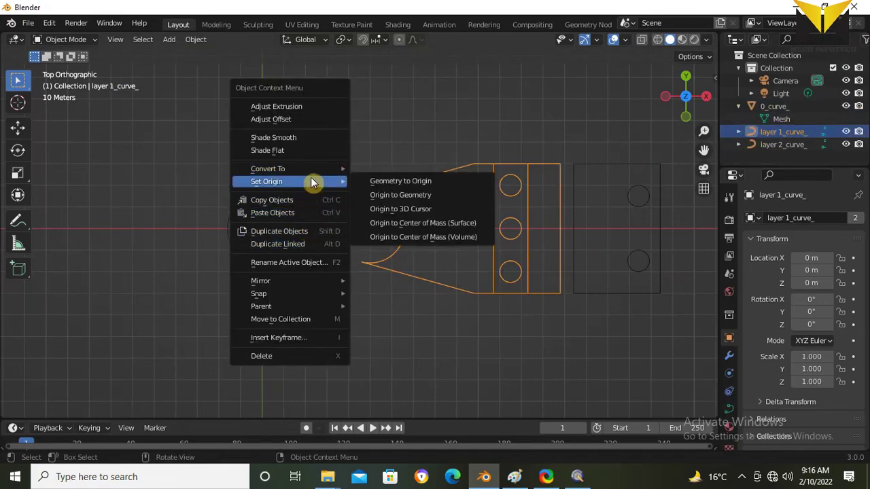
{"action": "mouse_move", "coordinate": [299, 169]}
{"action": "left_click", "coordinate": [379, 182]}
Step: Convert layer 2_curve_, the rectangle with two holes, to a mesh and deselect it
{"action": "right_click", "coordinate": [775, 145]}
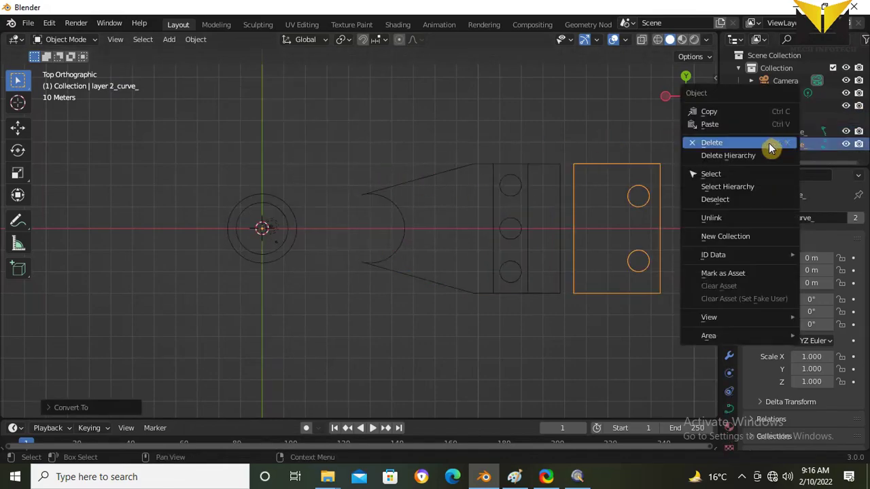
{"action": "key", "text": "Escape"}
{"action": "right_click", "coordinate": [544, 141]}
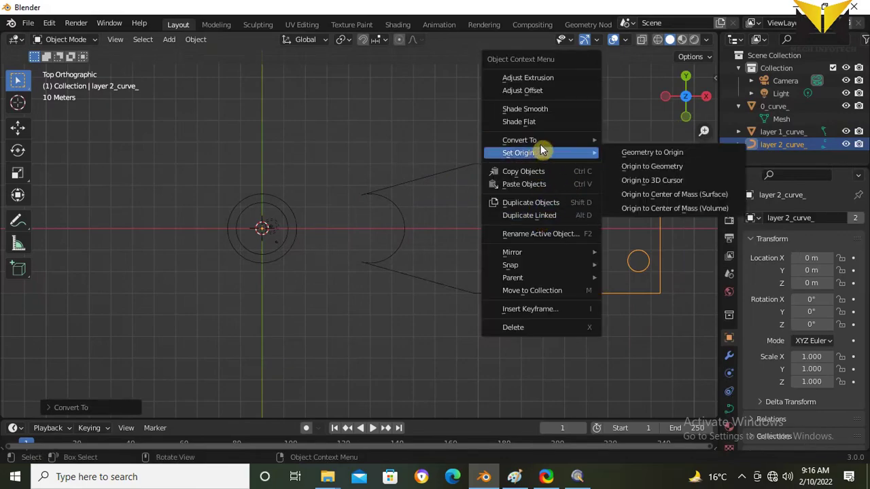
{"action": "mouse_move", "coordinate": [556, 139]}
{"action": "left_click", "coordinate": [618, 153]}
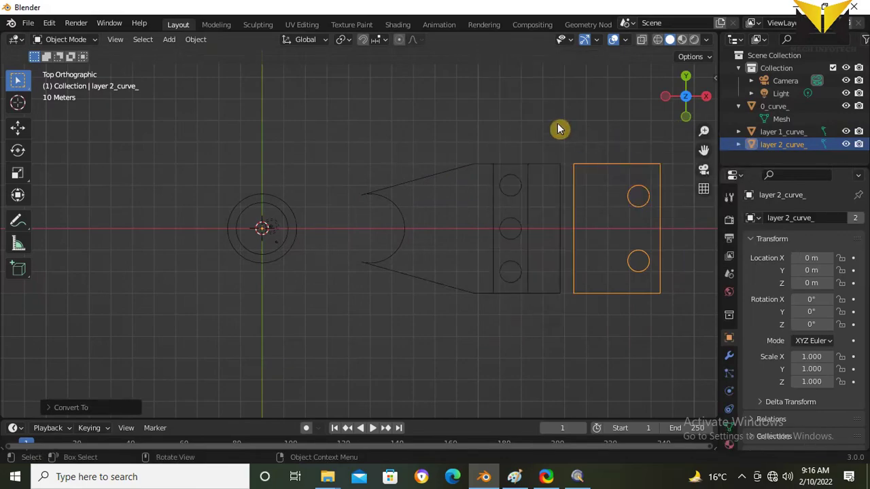
{"action": "left_click", "coordinate": [558, 129]}
Step: In Edit Mode on 0_curve_, fill the right half of the ring between the two concentric circles with a face
{"action": "scroll", "coordinate": [568, 132], "scroll_direction": "up", "scroll_amount": 1}
{"action": "left_click", "coordinate": [766, 121]}
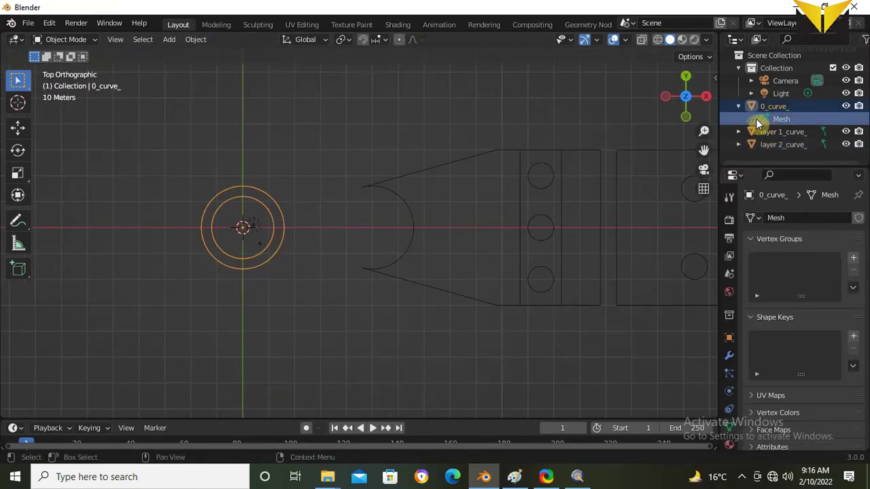
{"action": "left_click_drag", "start_coordinate": [703, 149], "coordinate": [610, 186]}
{"action": "scroll", "coordinate": [653, 189], "scroll_direction": "up", "scroll_amount": 2}
{"action": "left_click", "coordinate": [81, 40]}
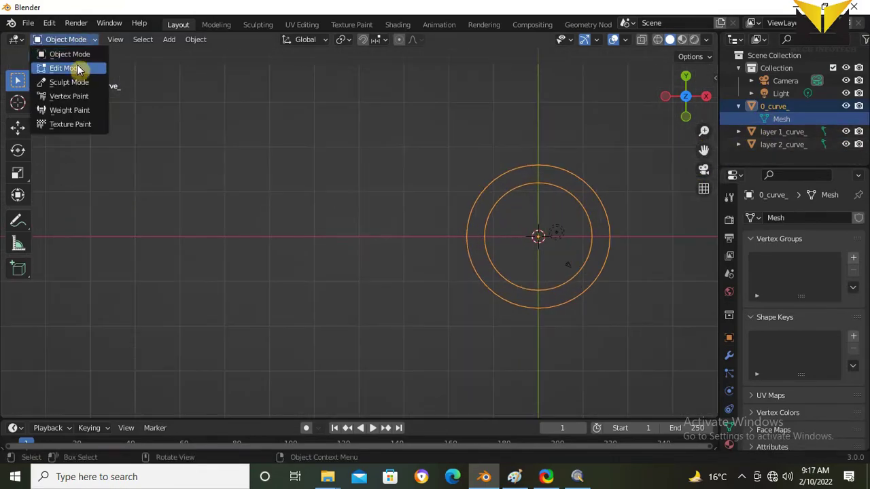
{"action": "left_click", "coordinate": [82, 70]}
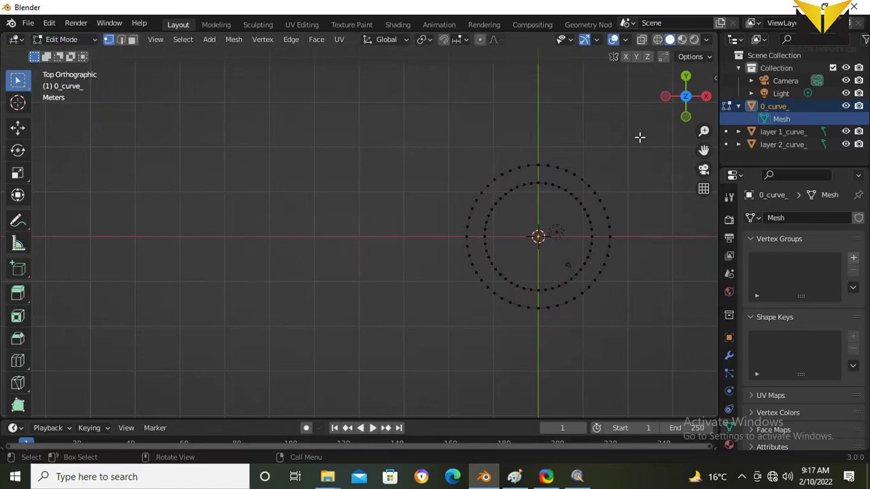
{"action": "left_click_drag", "start_coordinate": [640, 138], "coordinate": [535, 351]}
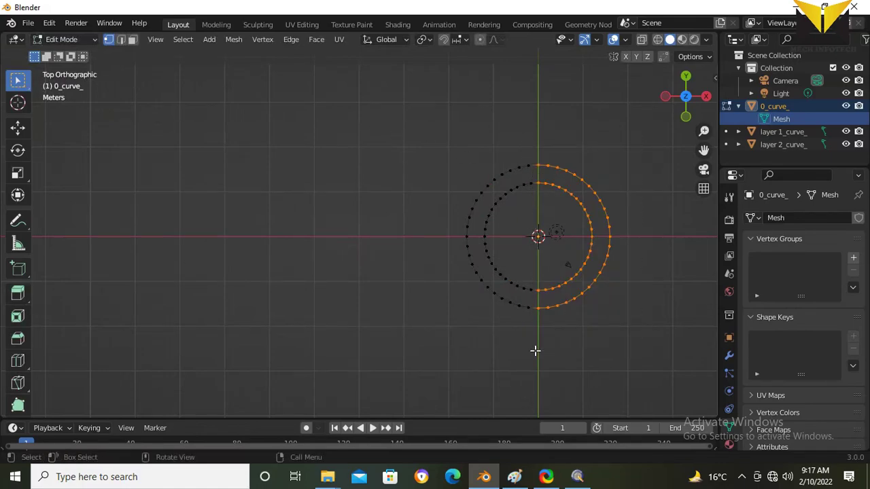
{"action": "key", "text": "f"}
{"action": "left_click", "coordinate": [458, 276]}
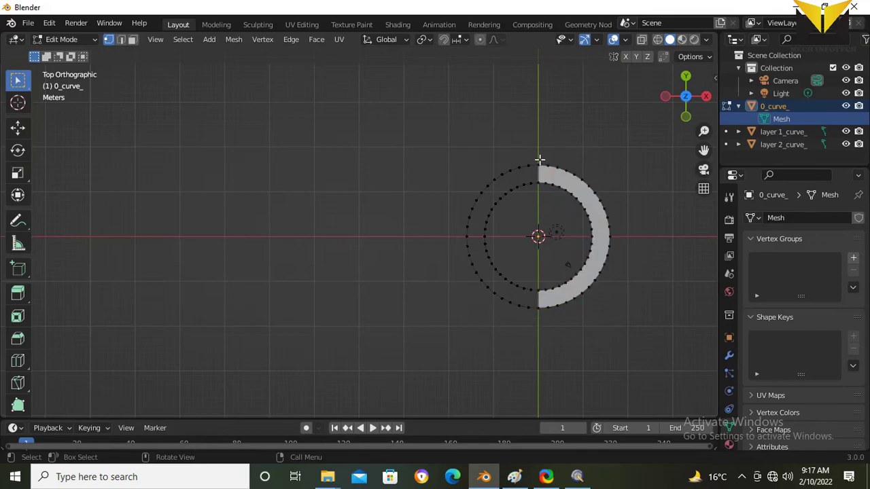
Step: Fill the left half of the ring between the concentric circles with a face and clear the selection
{"action": "left_click_drag", "start_coordinate": [540, 160], "coordinate": [466, 334]}
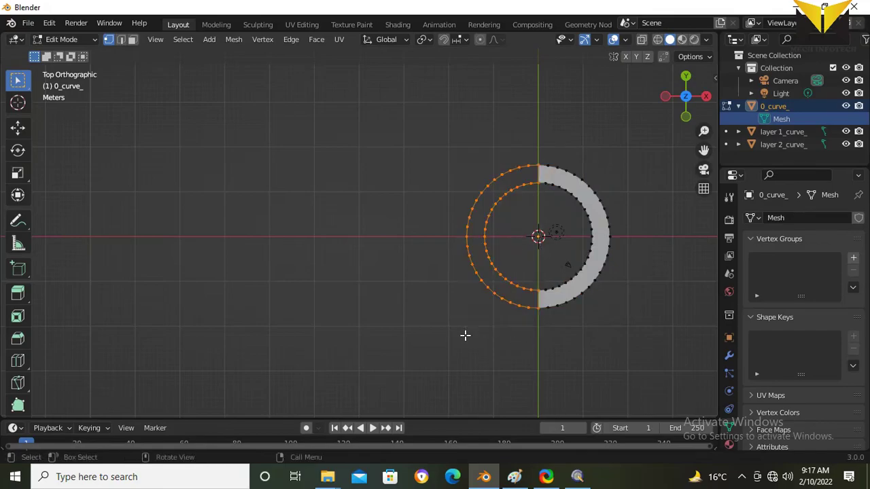
{"action": "key", "text": "f"}
{"action": "left_click", "coordinate": [418, 306]}
Step: Return 0_curve_ to Object Mode, select the mesh of layer 1_curve_ and put it in Edit Mode
{"action": "scroll", "coordinate": [323, 244], "scroll_direction": "down", "scroll_amount": 3}
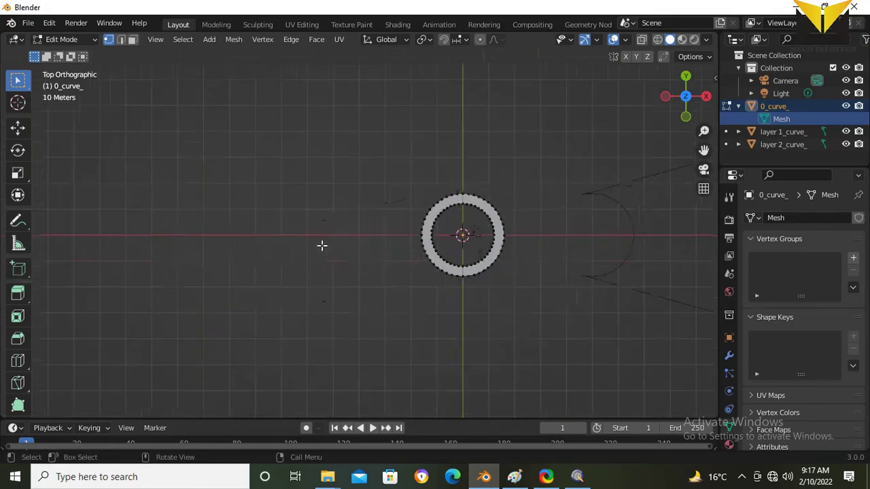
{"action": "middle_click_drag", "start_coordinate": [323, 245], "coordinate": [60, 273], "text": "shift"}
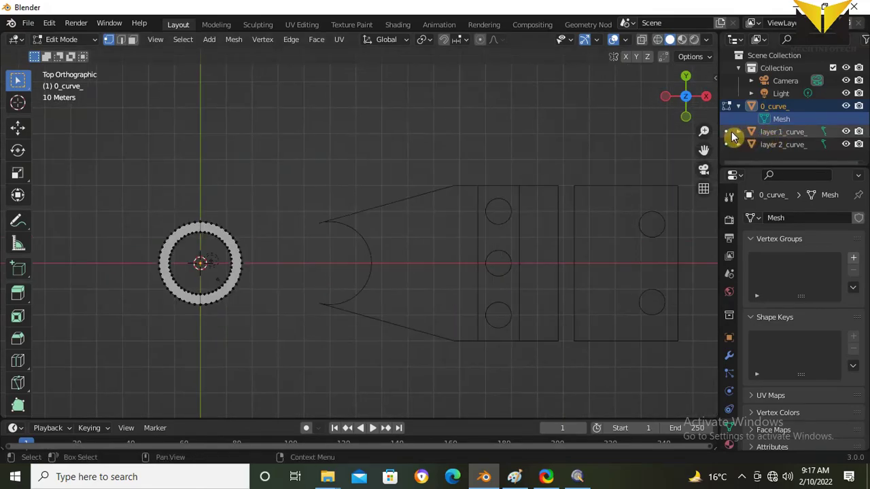
{"action": "left_click", "coordinate": [741, 132]}
{"action": "left_click", "coordinate": [782, 145]}
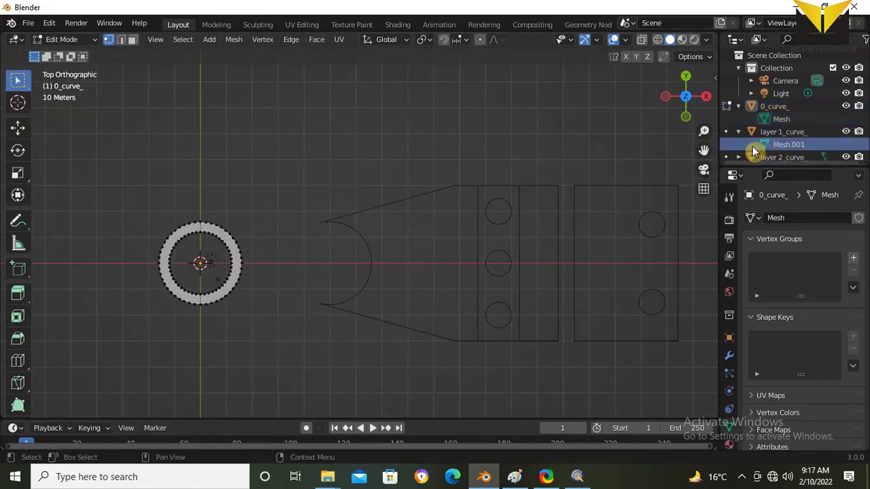
{"action": "scroll", "coordinate": [548, 211], "scroll_direction": "down", "scroll_amount": 3}
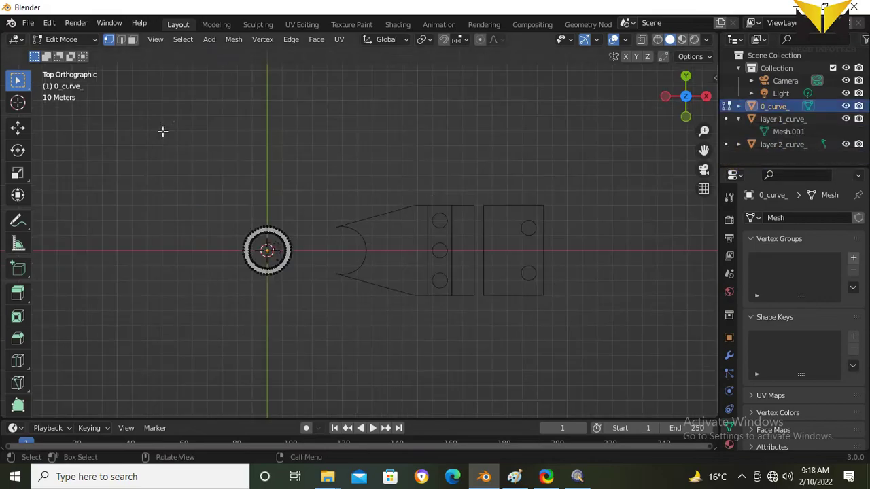
{"action": "left_click", "coordinate": [68, 39]}
{"action": "left_click", "coordinate": [70, 56]}
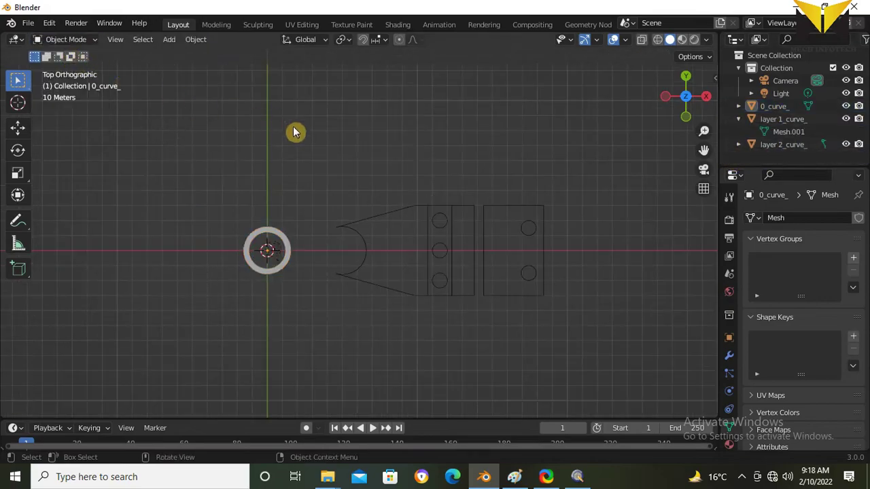
{"action": "scroll", "coordinate": [464, 224], "scroll_direction": "up", "scroll_amount": 2}
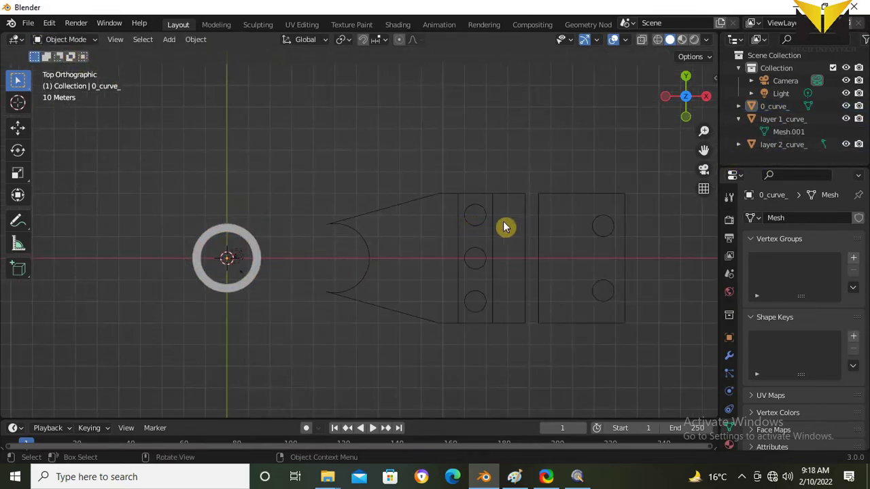
{"action": "left_click", "coordinate": [782, 121]}
{"action": "left_click", "coordinate": [785, 132]}
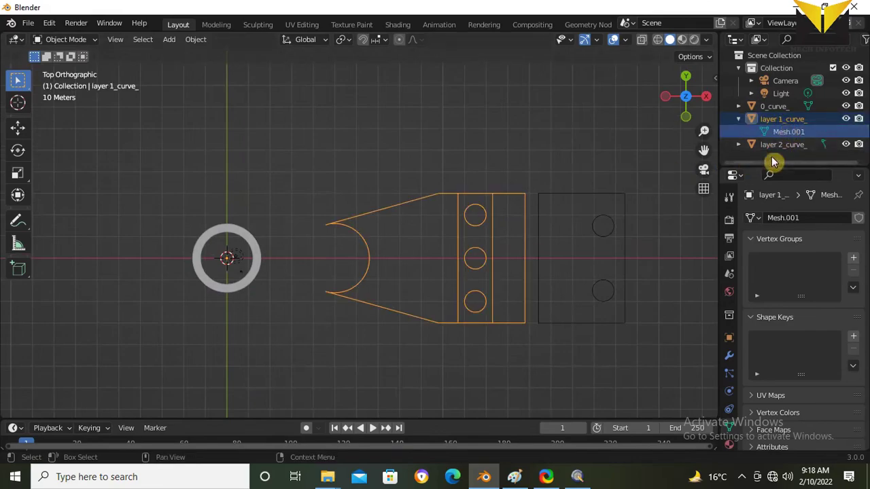
{"action": "left_click", "coordinate": [66, 39]}
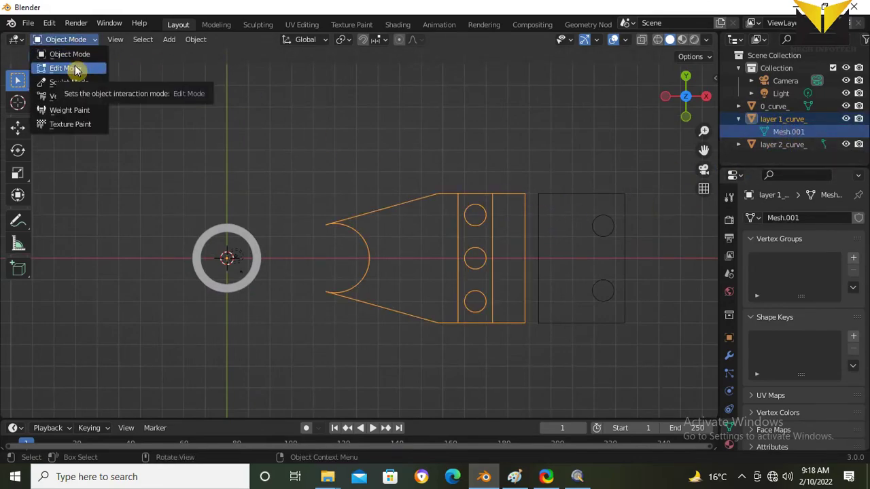
{"action": "left_click", "coordinate": [75, 69]}
Step: Fill a face between the lower half of the arc and the outer end of the lower sloped line, then deselect everything
{"action": "scroll", "coordinate": [560, 225], "scroll_direction": "up", "scroll_amount": 2}
{"action": "left_click_drag", "start_coordinate": [484, 388], "coordinate": [274, 266]}
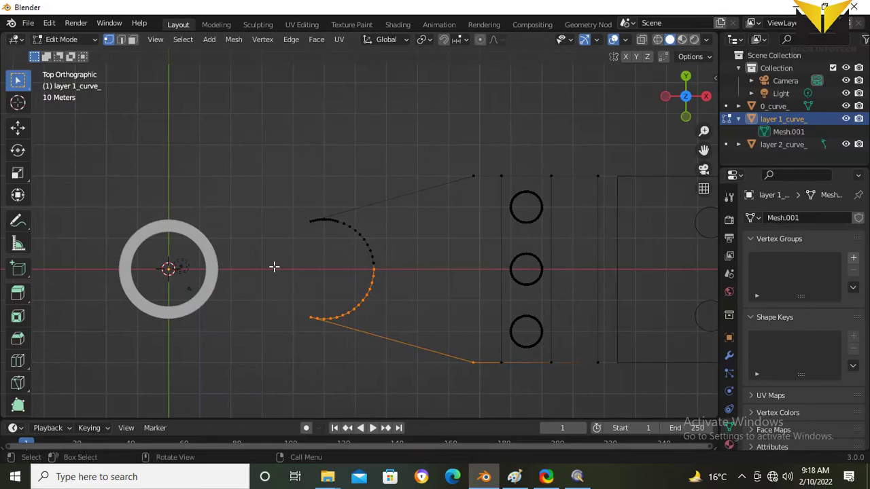
{"action": "key", "text": "f"}
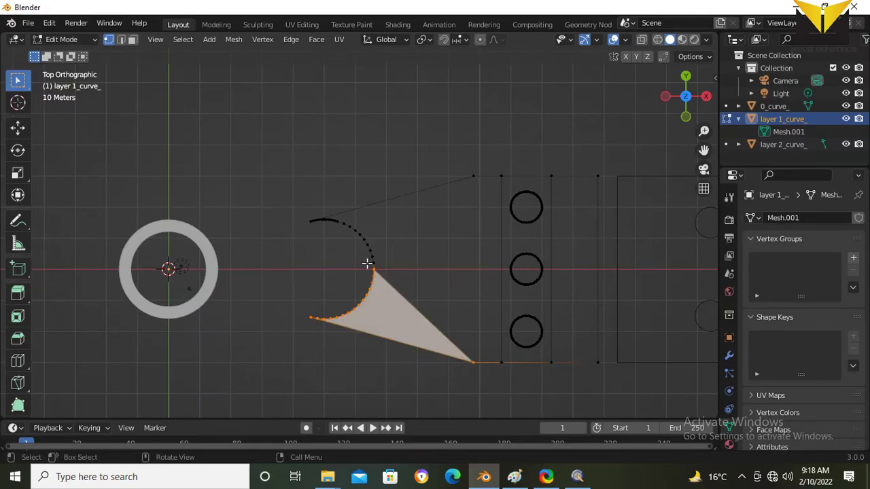
{"action": "key", "text": "alt+a"}
Step: Lasso-select the arc's midpoint and the outer ends of both sloped lines, and fill the triangle between them with a face
{"action": "left_click", "coordinate": [17, 80]}
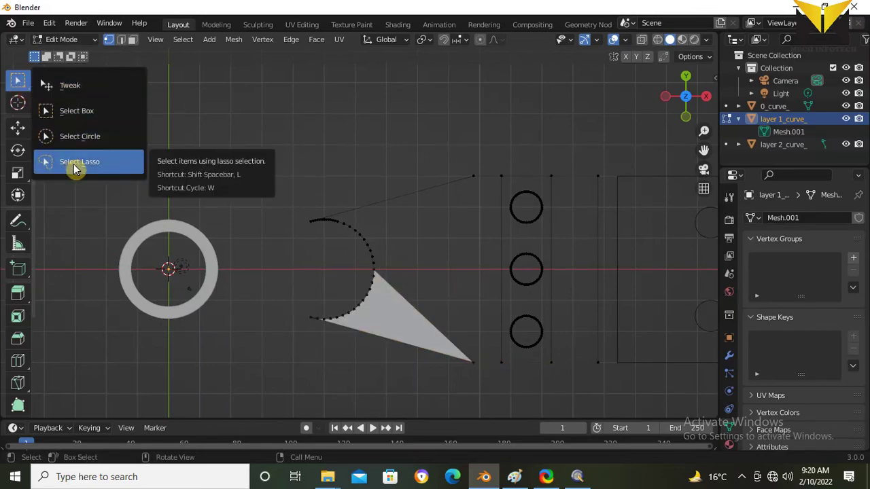
{"action": "left_click", "coordinate": [73, 164]}
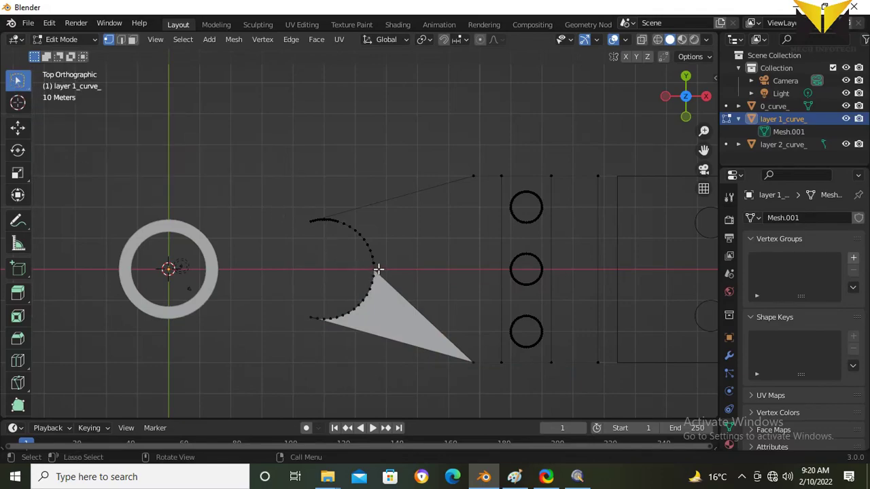
{"action": "left_click_drag", "start_coordinate": [377, 270], "coordinate": [370, 267]}
{"action": "mouse_move", "coordinate": [421, 235]}
{"action": "left_mouse_down"}
{"action": "mouse_move", "coordinate": [478, 171]}
{"action": "mouse_move", "coordinate": [472, 379]}
{"action": "mouse_move", "coordinate": [474, 362]}
{"action": "left_mouse_up"}
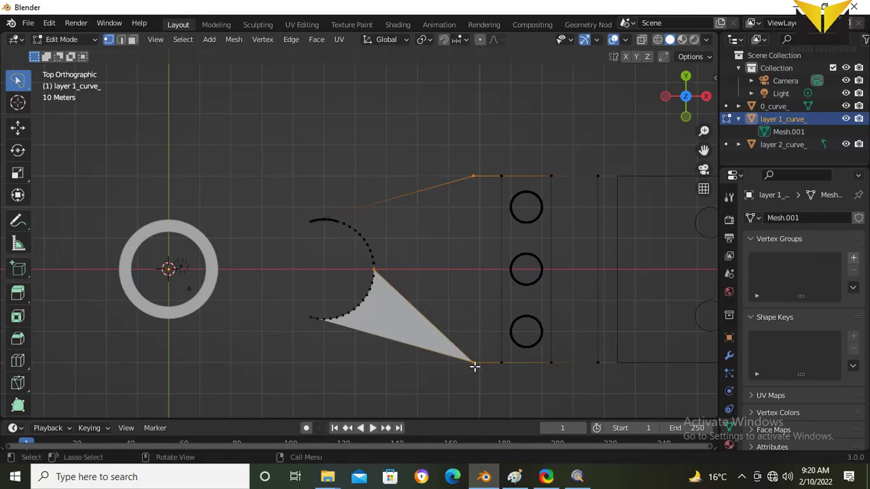
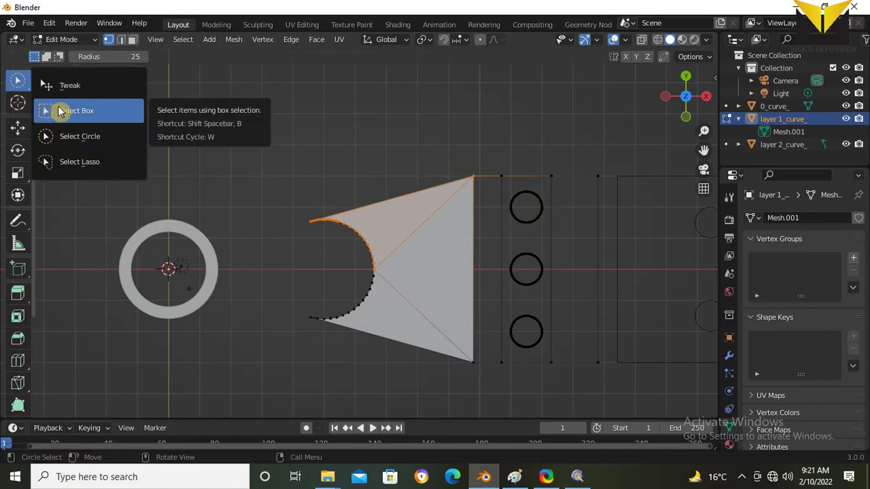
Step: Using box selection, fill the narrow strip beside the sloped section and the wide strip beyond the three circles with faces
{"action": "left_click", "coordinate": [60, 111]}
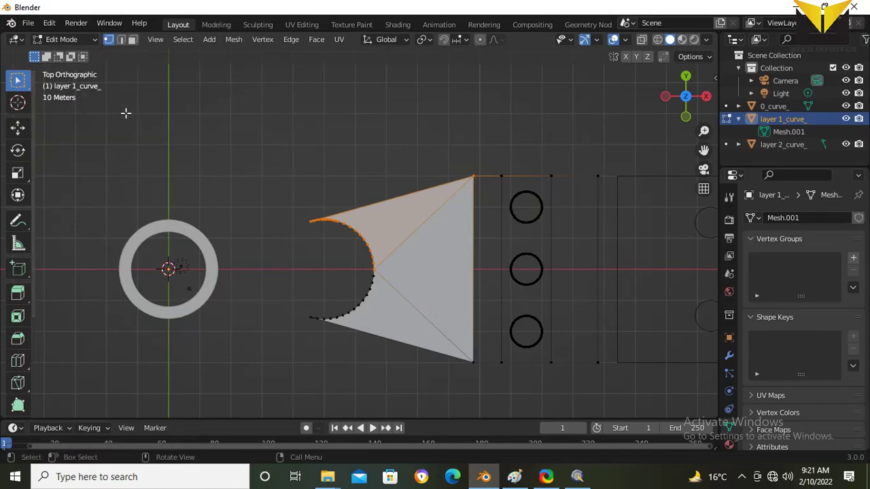
{"action": "left_click_drag", "start_coordinate": [506, 155], "coordinate": [467, 385]}
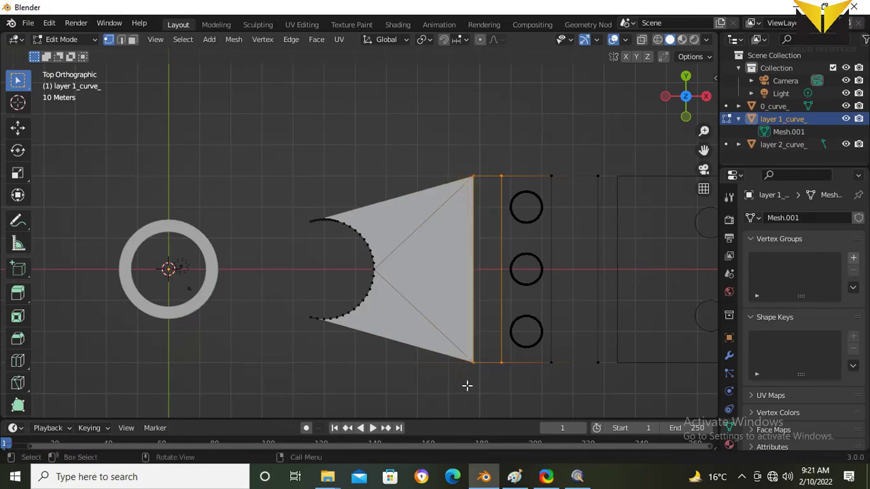
{"action": "key", "text": "f"}
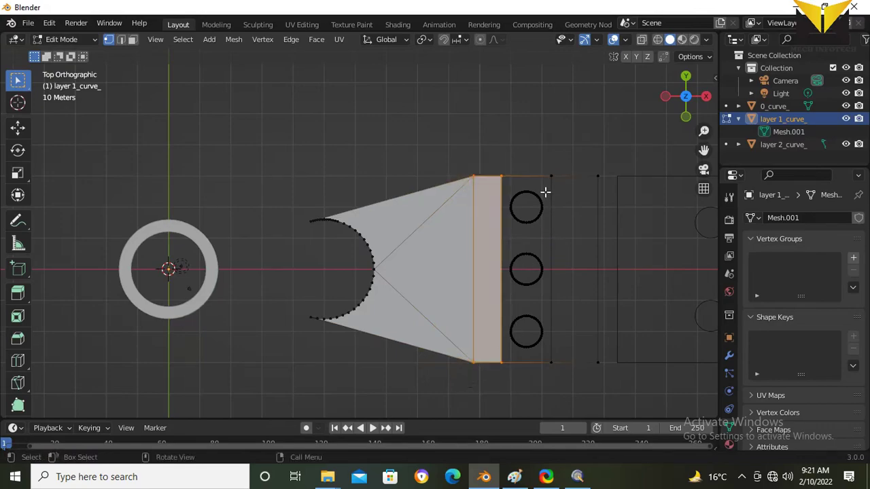
{"action": "left_click_drag", "start_coordinate": [605, 159], "coordinate": [548, 391]}
{"action": "key", "text": "f"}
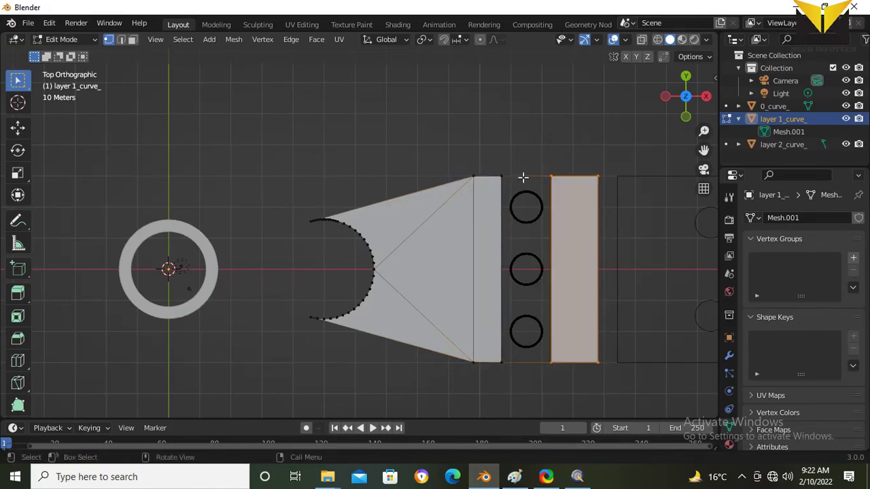
Step: Connect the upper circle to the middle circle and the middle circle to the lower circle with vertical edges between their nearest vertices
{"action": "scroll", "coordinate": [523, 177], "scroll_direction": "up", "scroll_amount": 1}
{"action": "scroll", "coordinate": [510, 155], "scroll_direction": "down", "scroll_amount": 2}
{"action": "scroll", "coordinate": [589, 166], "scroll_direction": "up", "scroll_amount": 3}
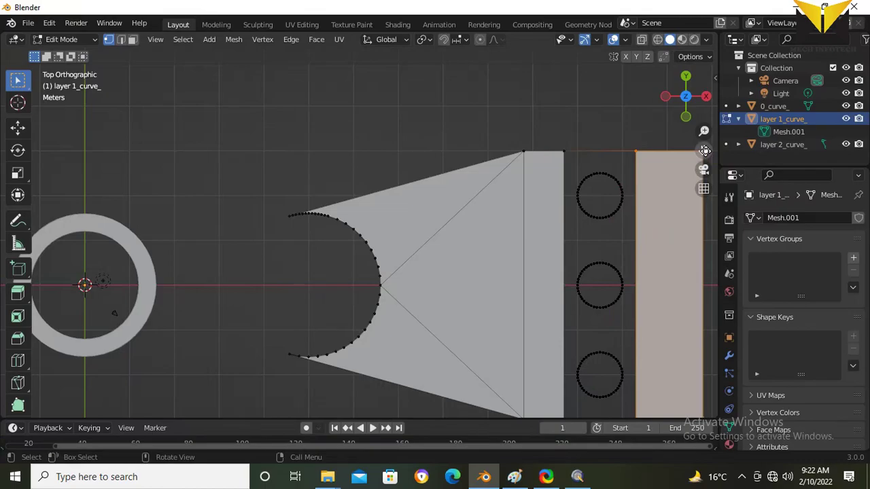
{"action": "left_click_drag", "start_coordinate": [705, 151], "coordinate": [524, 178]}
{"action": "scroll", "coordinate": [525, 179], "scroll_direction": "up", "scroll_amount": 2}
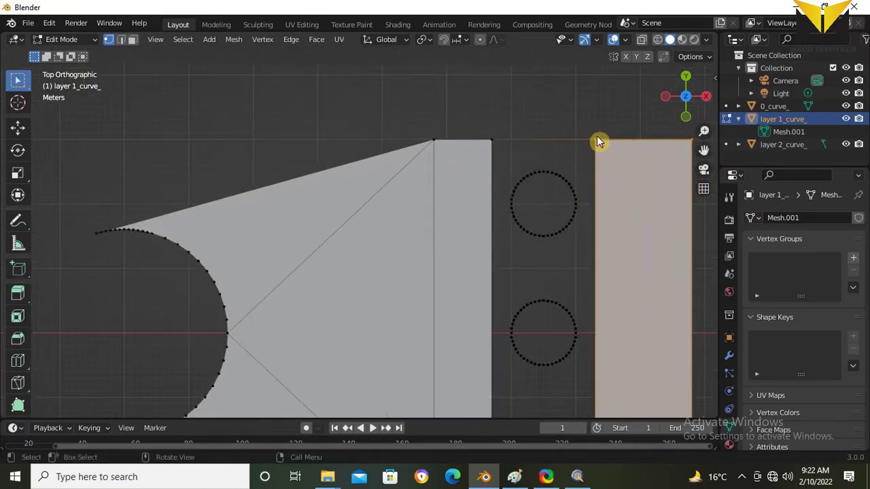
{"action": "scroll", "coordinate": [585, 272], "scroll_direction": "up", "scroll_amount": 1}
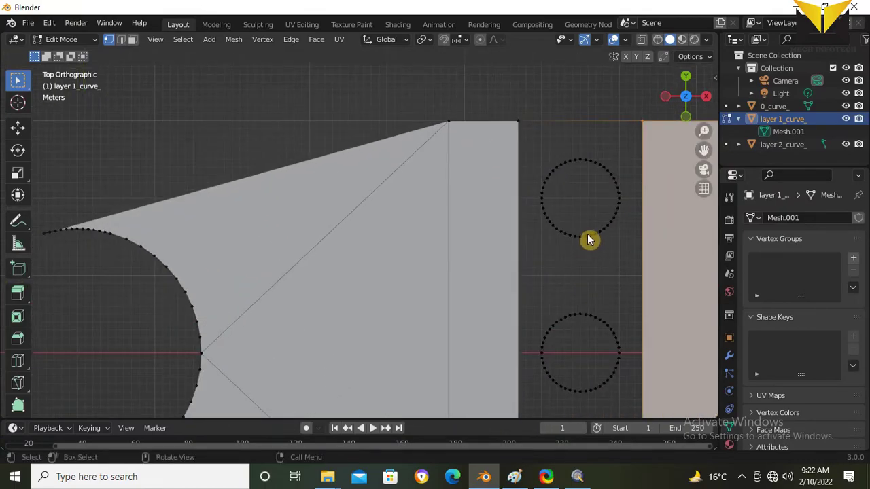
{"action": "left_click_drag", "start_coordinate": [579, 229], "coordinate": [579, 328]}
{"action": "key", "text": "f"}
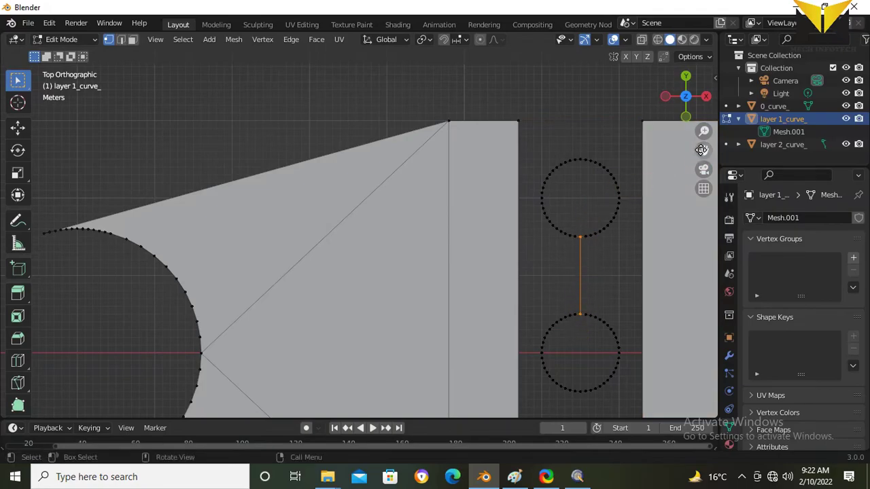
{"action": "left_click_drag", "start_coordinate": [703, 151], "coordinate": [702, 149]}
{"action": "left_click_drag", "start_coordinate": [548, 171], "coordinate": [543, 273]}
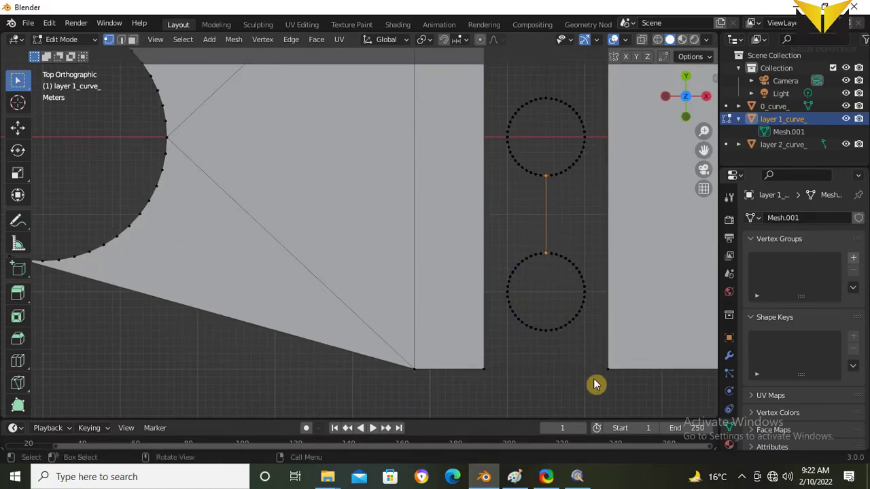
Step: Join the lower circle to the lower inner corners of the two neighbouring strips with sloped edges and fill the area below the circle
{"action": "scroll", "coordinate": [615, 382], "scroll_direction": "up", "scroll_amount": 1}
{"action": "left_click_drag", "start_coordinate": [542, 317], "coordinate": [602, 391]}
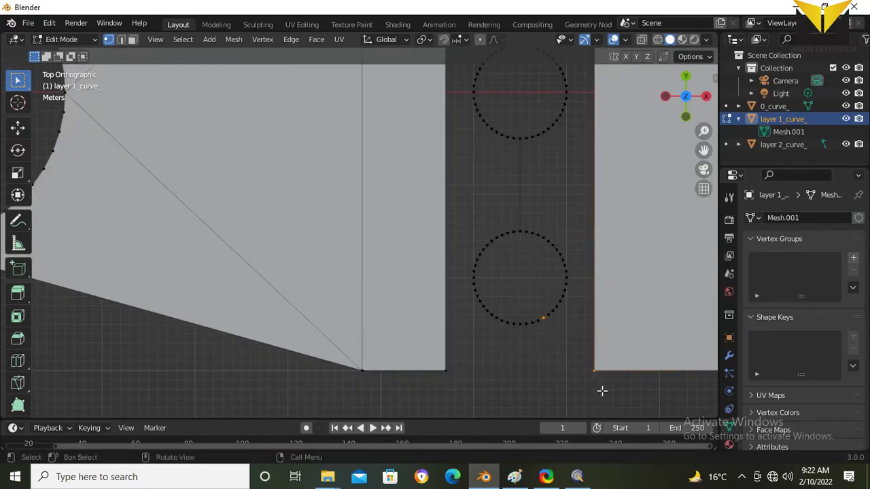
{"action": "left_click", "coordinate": [517, 393]}
{"action": "left_click_drag", "start_coordinate": [498, 317], "coordinate": [439, 380]}
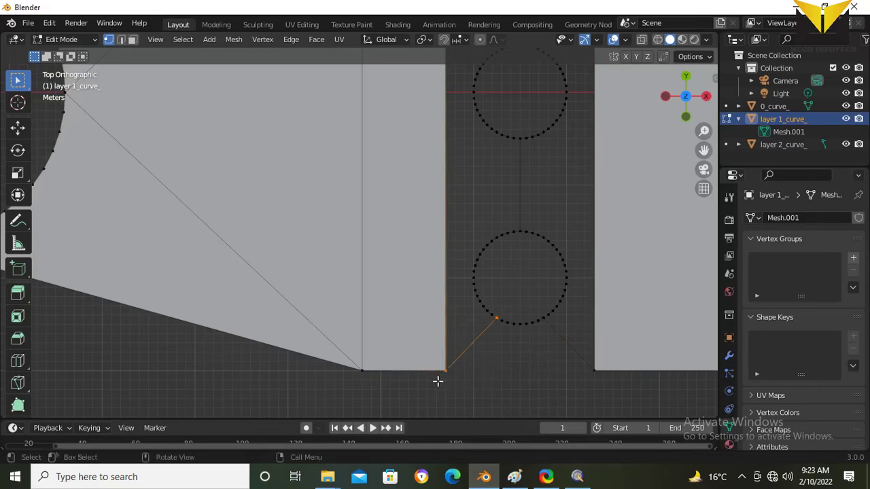
{"action": "left_click", "coordinate": [614, 404]}
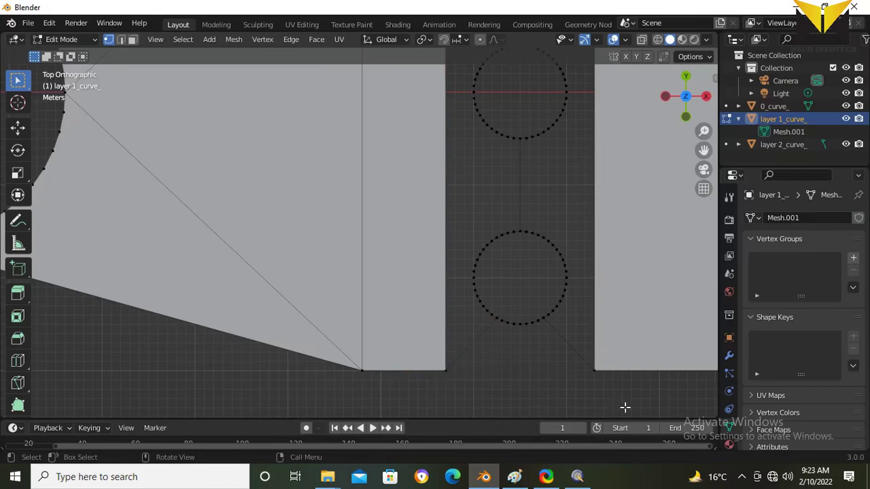
{"action": "left_click_drag", "start_coordinate": [625, 408], "coordinate": [433, 316]}
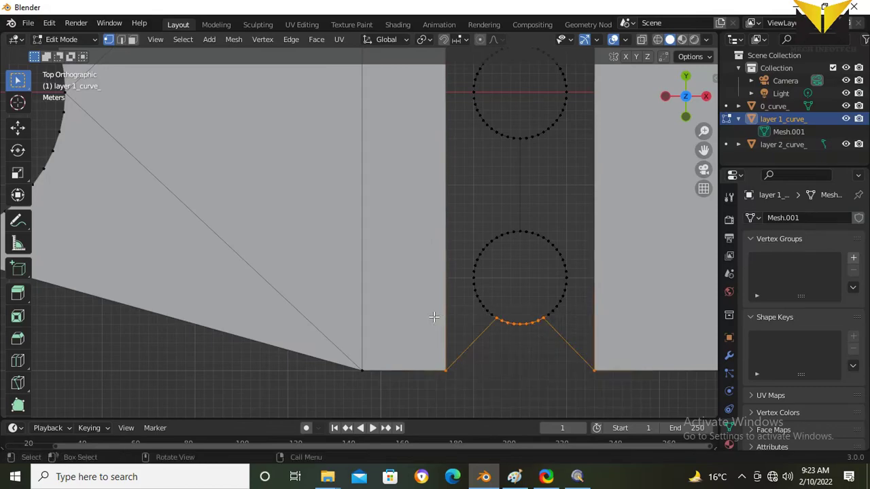
{"action": "key", "text": "f"}
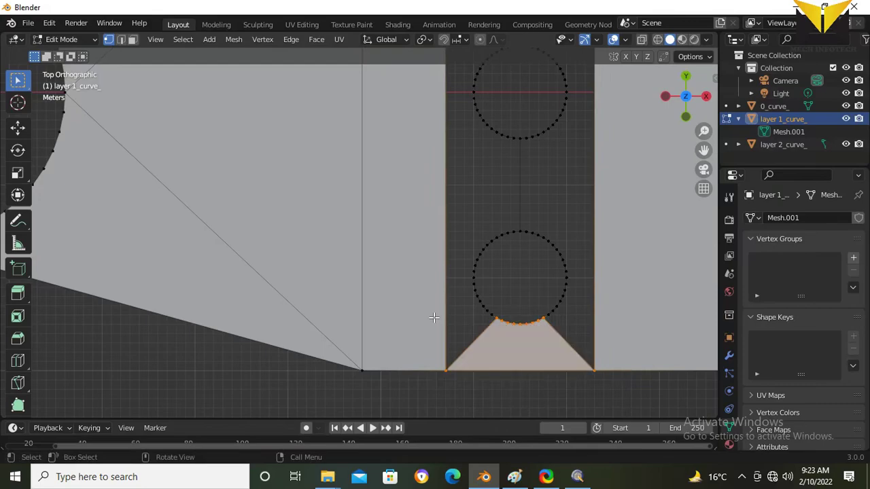
Step: Join the upper circle to the upper inner corners of the two neighbouring strips with sloped edges
{"action": "scroll", "coordinate": [546, 402], "scroll_direction": "down", "scroll_amount": 5}
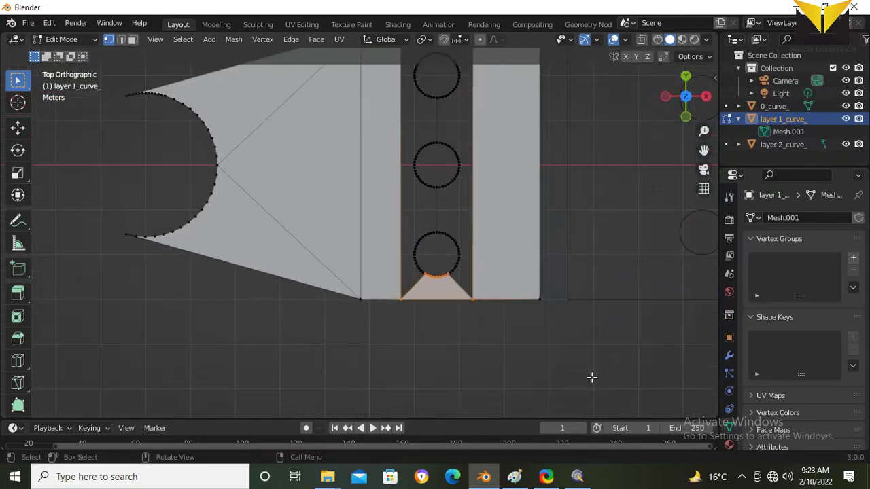
{"action": "left_click_drag", "start_coordinate": [701, 152], "coordinate": [521, 142]}
{"action": "scroll", "coordinate": [539, 216], "scroll_direction": "up", "scroll_amount": 2}
{"action": "scroll", "coordinate": [612, 204], "scroll_direction": "up", "scroll_amount": 2}
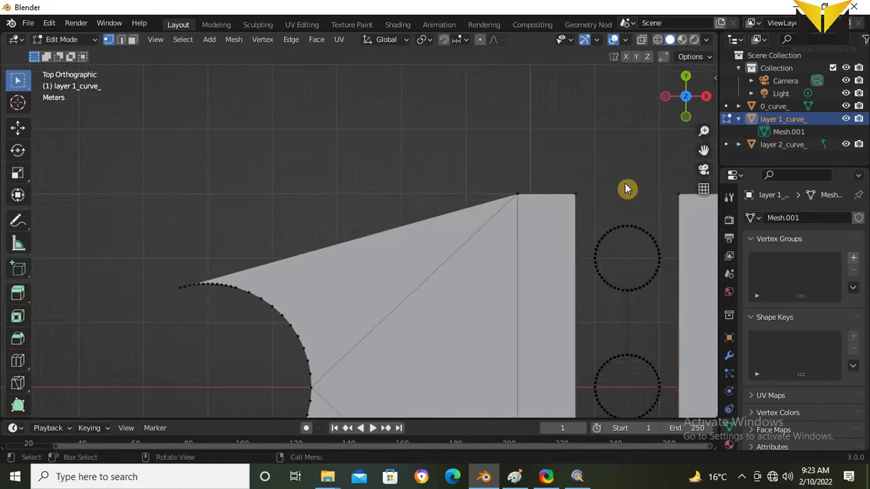
{"action": "left_click_drag", "start_coordinate": [701, 148], "coordinate": [643, 210]}
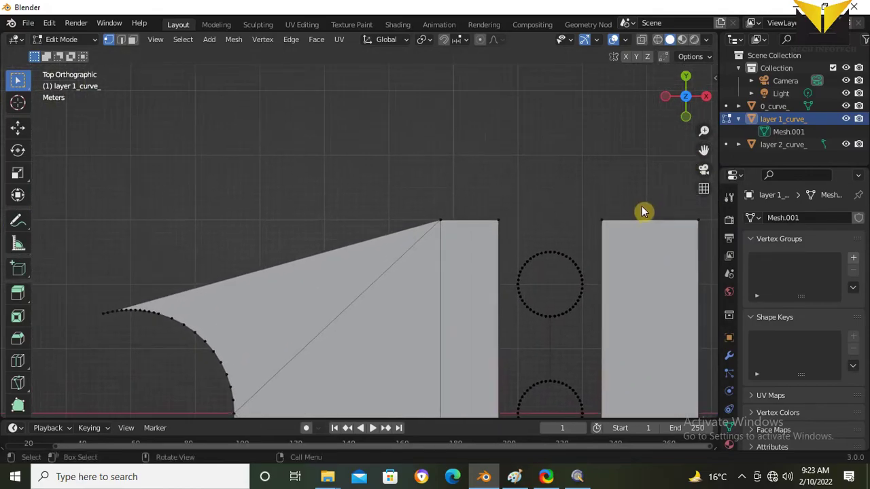
{"action": "scroll", "coordinate": [646, 210], "scroll_direction": "up", "scroll_amount": 2}
{"action": "left_click_drag", "start_coordinate": [704, 152], "coordinate": [671, 227]}
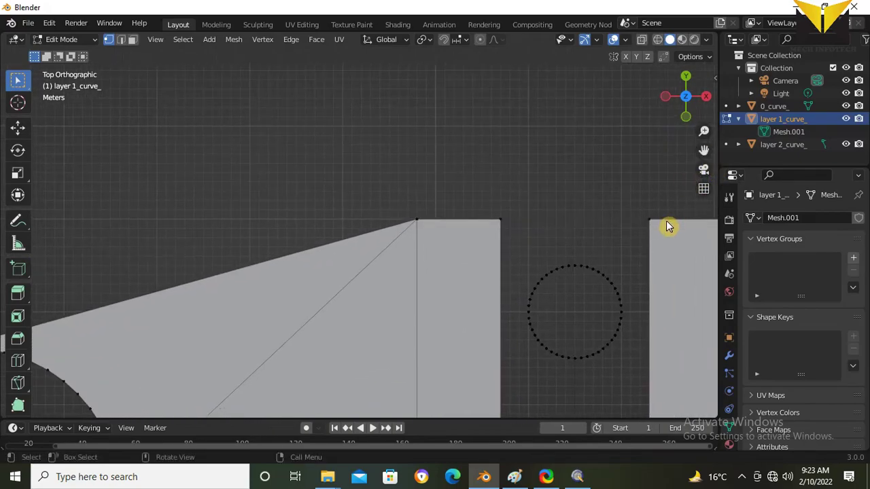
{"action": "scroll", "coordinate": [631, 194], "scroll_direction": "up", "scroll_amount": 2}
{"action": "left_click_drag", "start_coordinate": [632, 172], "coordinate": [556, 275]}
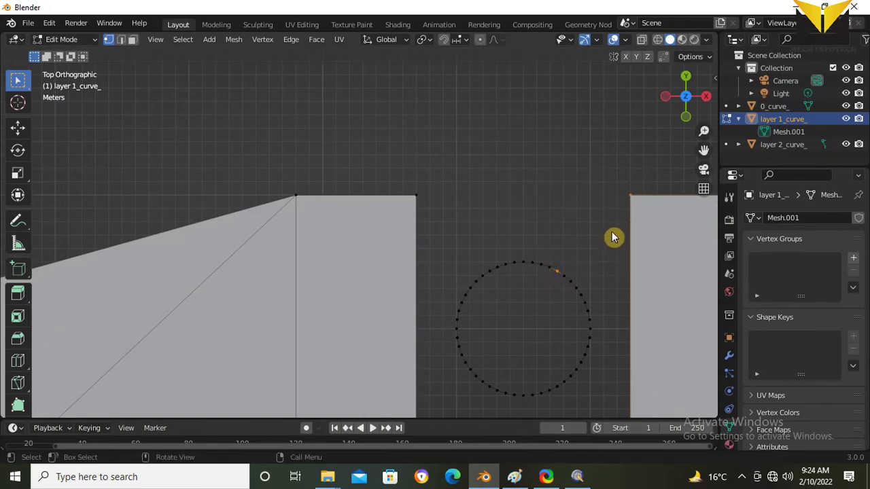
{"action": "key", "text": "f"}
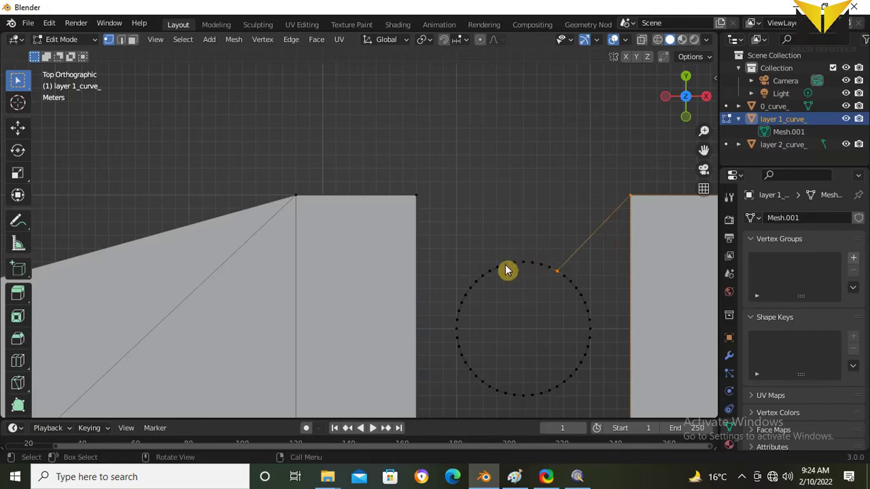
{"action": "left_click_drag", "start_coordinate": [493, 274], "coordinate": [415, 163]}
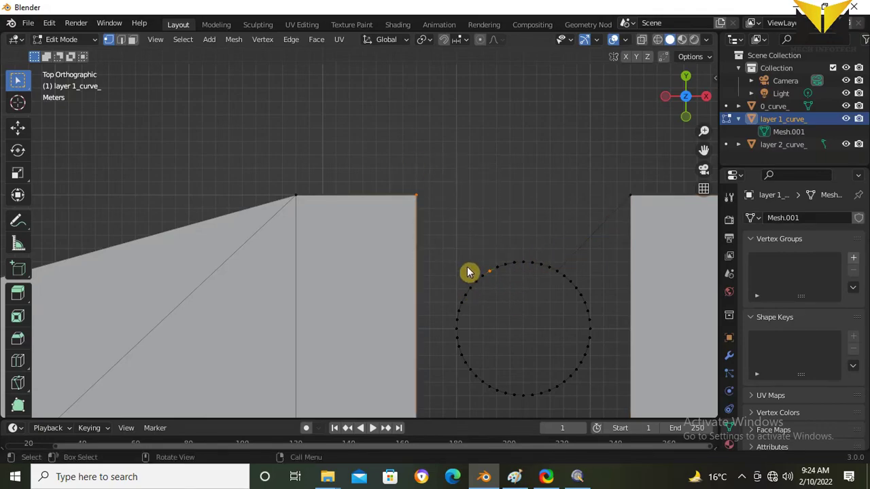
{"action": "key", "text": "f"}
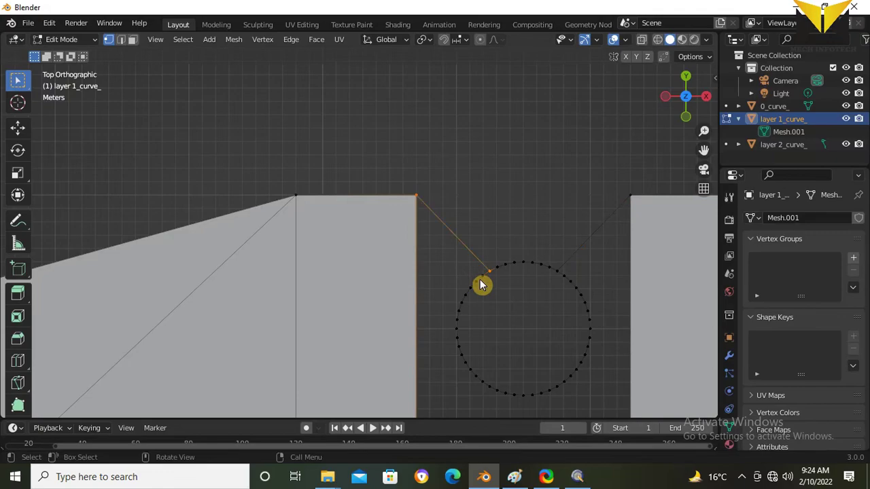
Step: Fill the area between the top of the upper circle and its two sloped edges with a face
{"action": "left_click", "coordinate": [651, 162]}
{"action": "left_click_drag", "start_coordinate": [651, 161], "coordinate": [394, 279]}
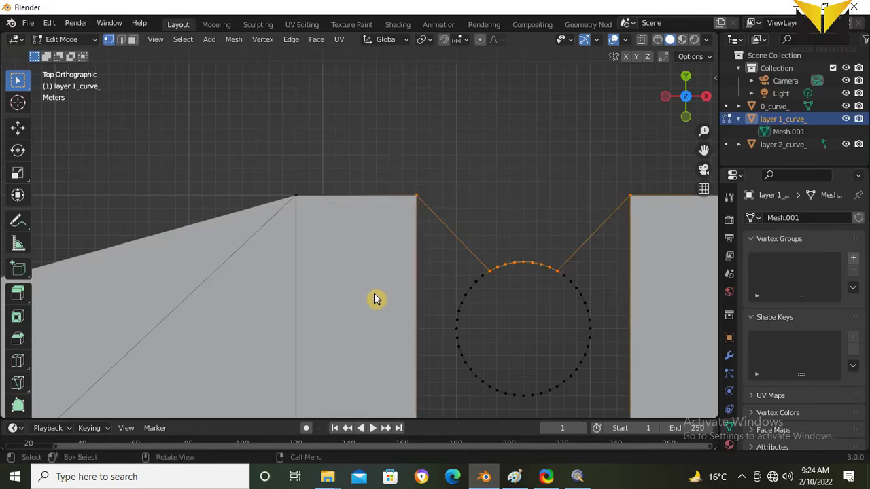
{"action": "key", "text": "f"}
Step: Fill the area between the right halves of the three circles and the wide strip with a face, then deselect everything
{"action": "scroll", "coordinate": [509, 145], "scroll_direction": "down", "scroll_amount": 6}
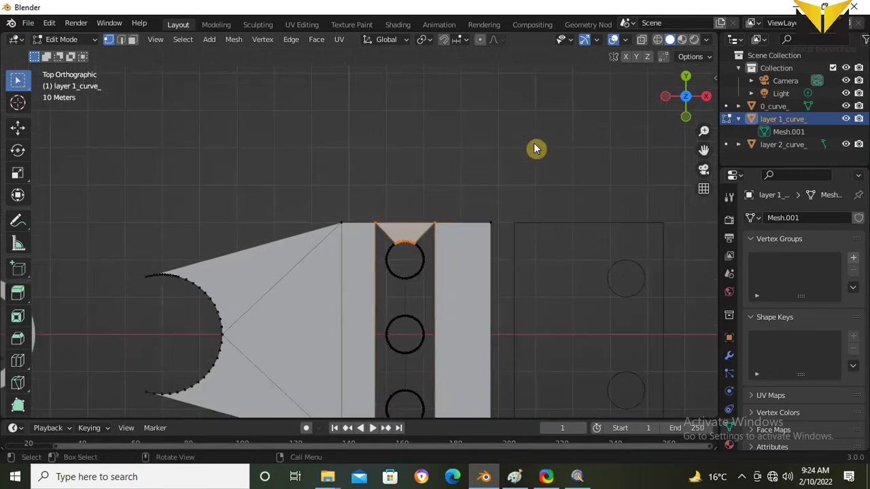
{"action": "scroll", "coordinate": [361, 340], "scroll_direction": "up", "scroll_amount": 2}
{"action": "left_click_drag", "start_coordinate": [703, 151], "coordinate": [739, 57]}
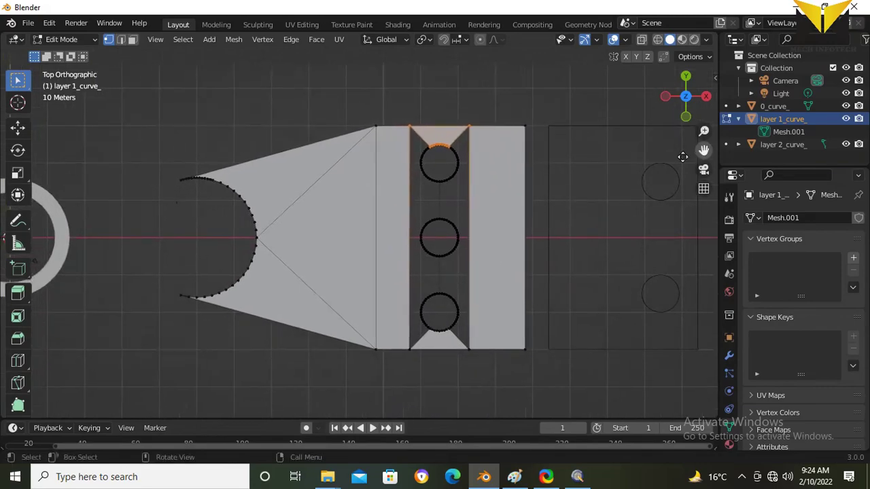
{"action": "left_click_drag", "start_coordinate": [491, 101], "coordinate": [440, 364]}
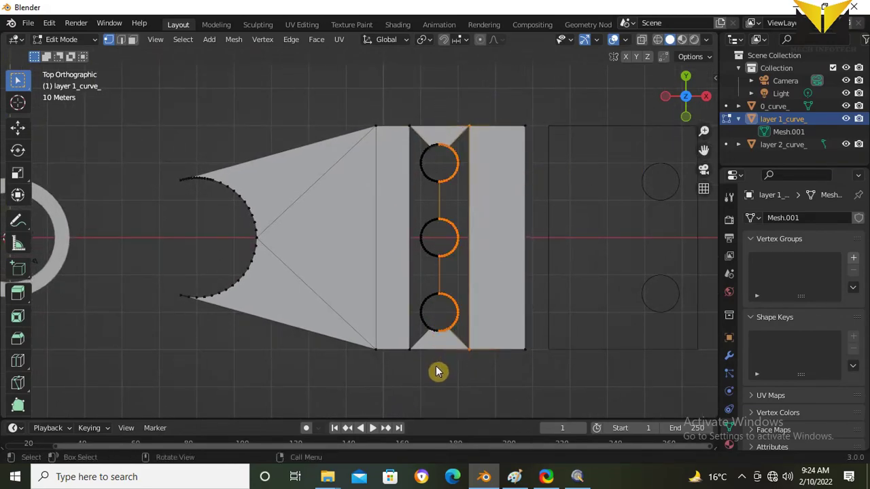
{"action": "key", "text": "f"}
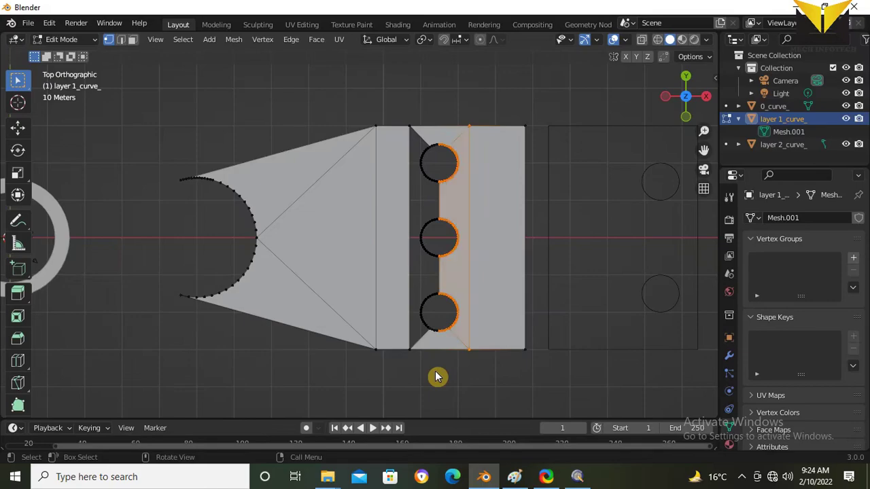
{"action": "key", "text": "alt+a"}
Step: Fill the area between the left halves of the three circles and the narrow strip with a face, then clear the selection
{"action": "scroll", "coordinate": [475, 68], "scroll_direction": "up", "scroll_amount": 2}
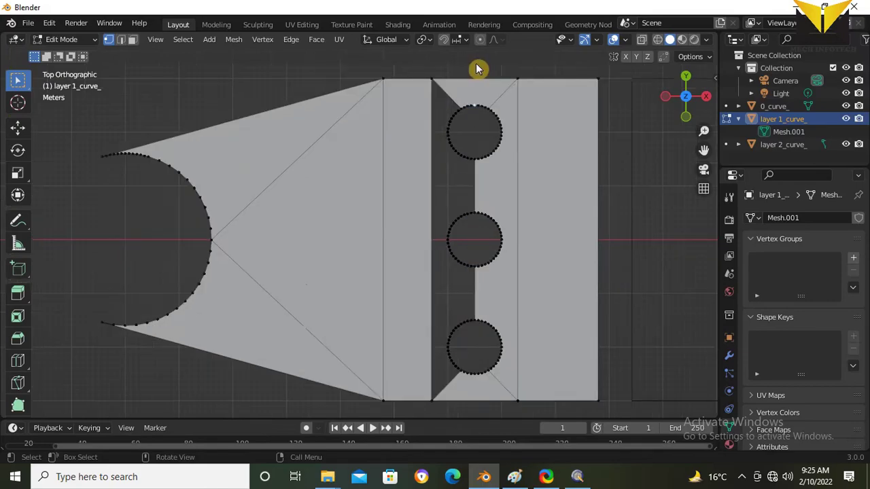
{"action": "left_click_drag", "start_coordinate": [476, 66], "coordinate": [418, 421]}
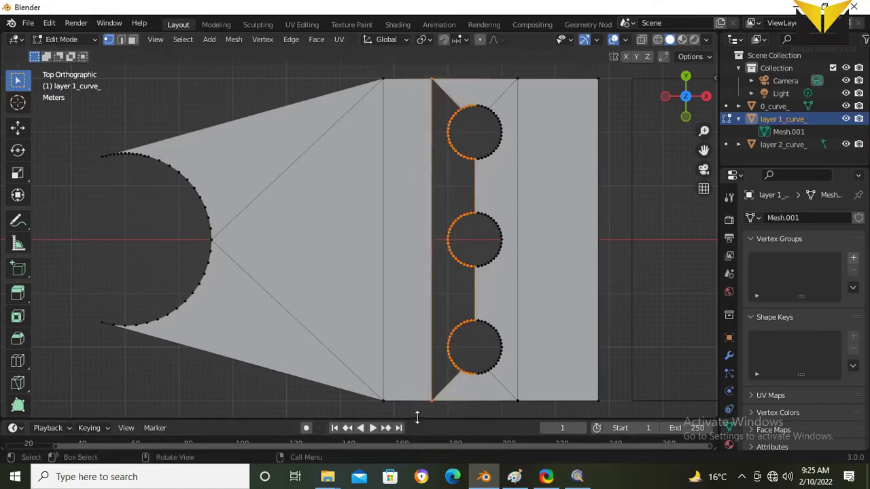
{"action": "key", "text": "f"}
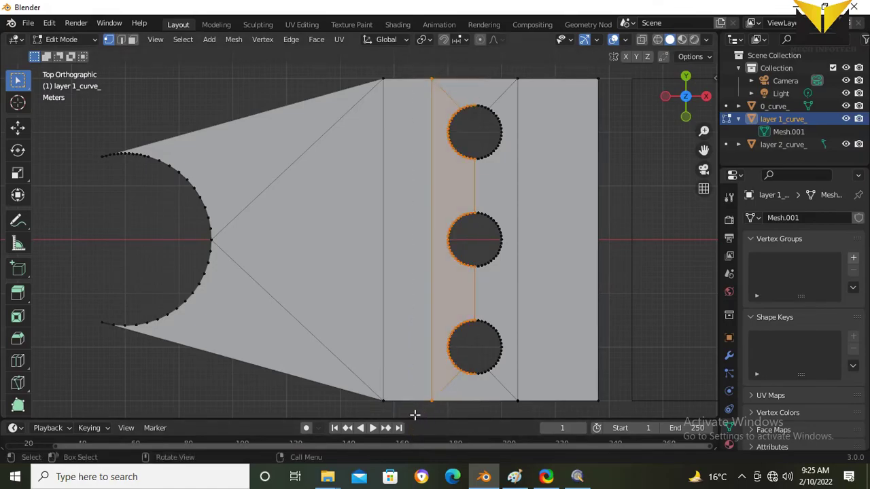
{"action": "left_click", "coordinate": [651, 255]}
{"action": "scroll", "coordinate": [573, 260], "scroll_direction": "down", "scroll_amount": 4}
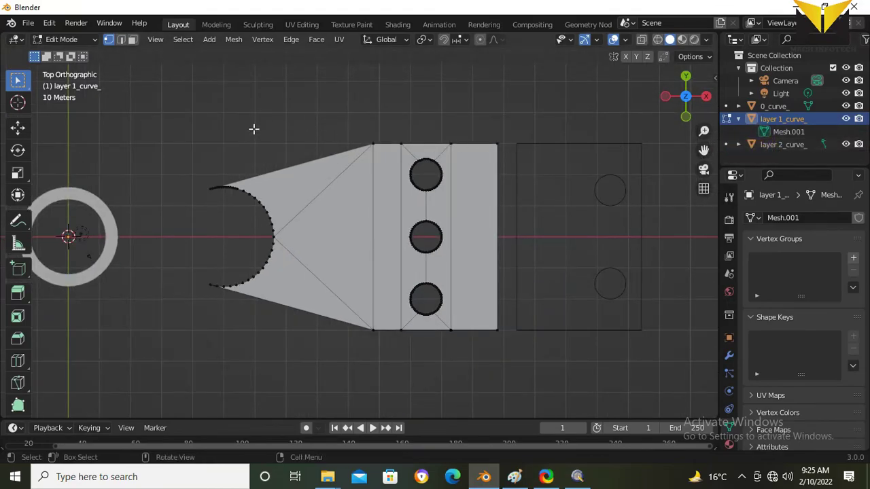
Step: Finish editing the tapered three-hole plate and open the rectangular two-hole profile, layer 2_curve_, in Edit Mode
{"action": "left_click", "coordinate": [70, 40]}
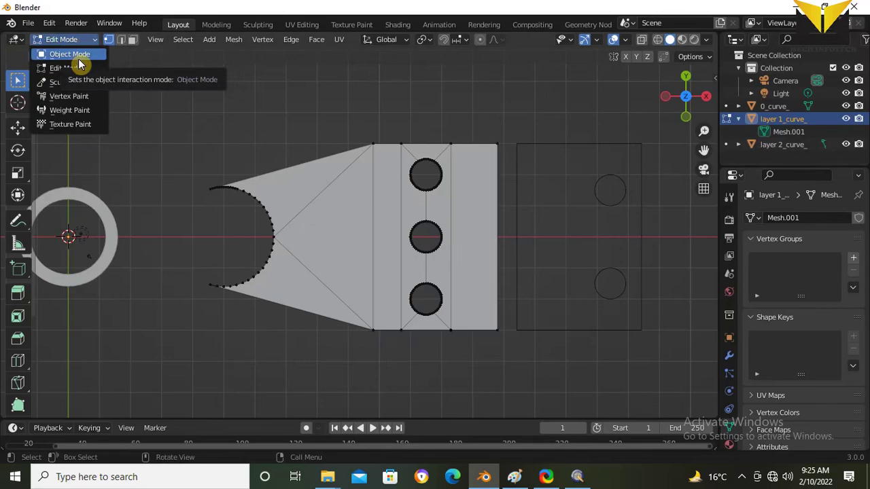
{"action": "left_click", "coordinate": [80, 58]}
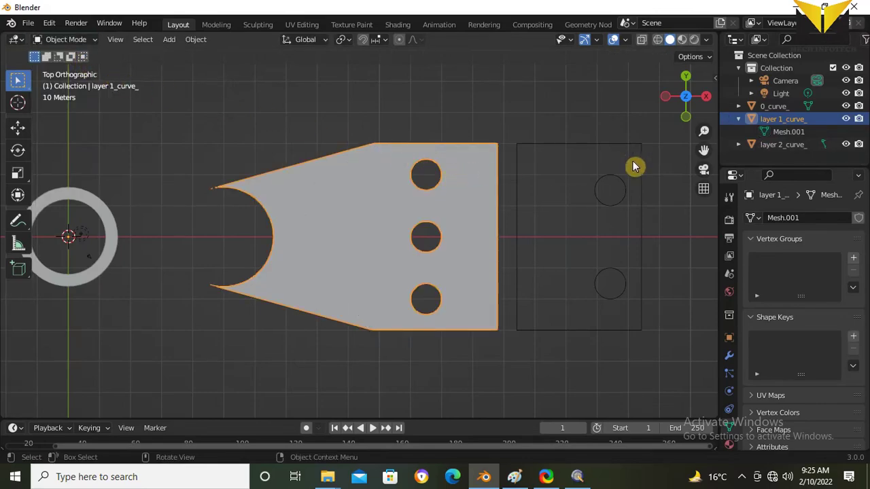
{"action": "left_click", "coordinate": [739, 145]}
{"action": "left_click", "coordinate": [780, 157]}
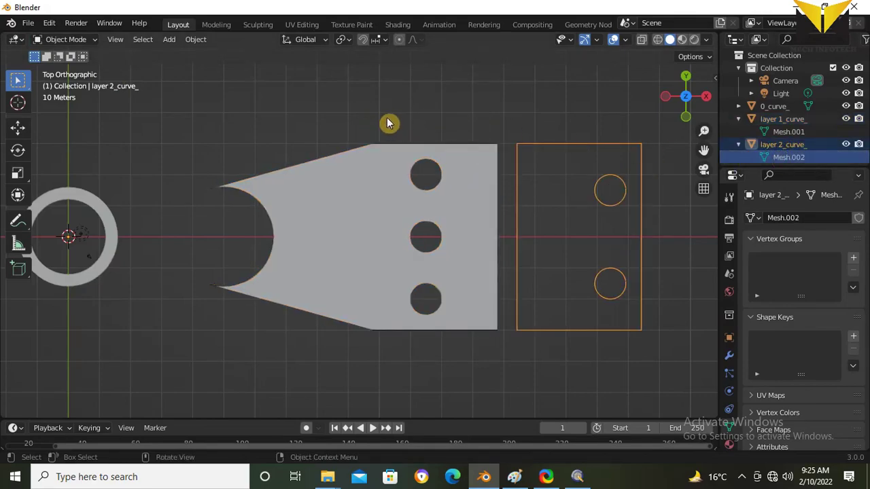
{"action": "left_click", "coordinate": [76, 41]}
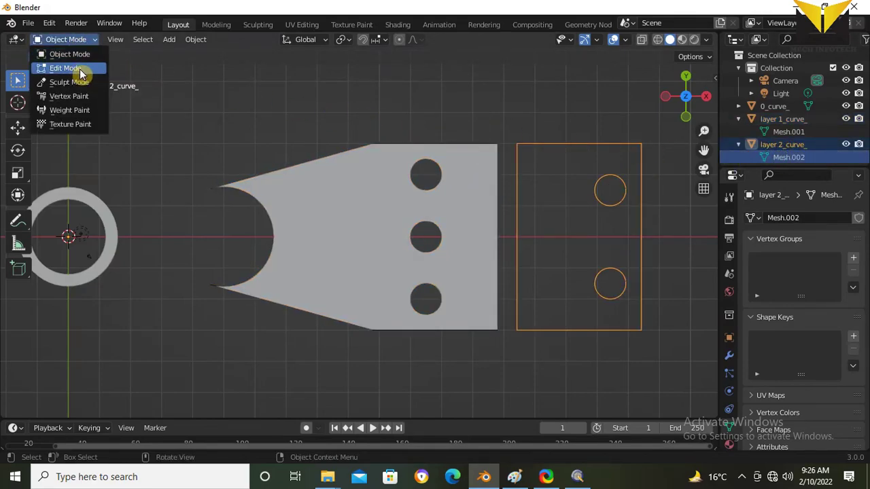
{"action": "left_click", "coordinate": [80, 71]}
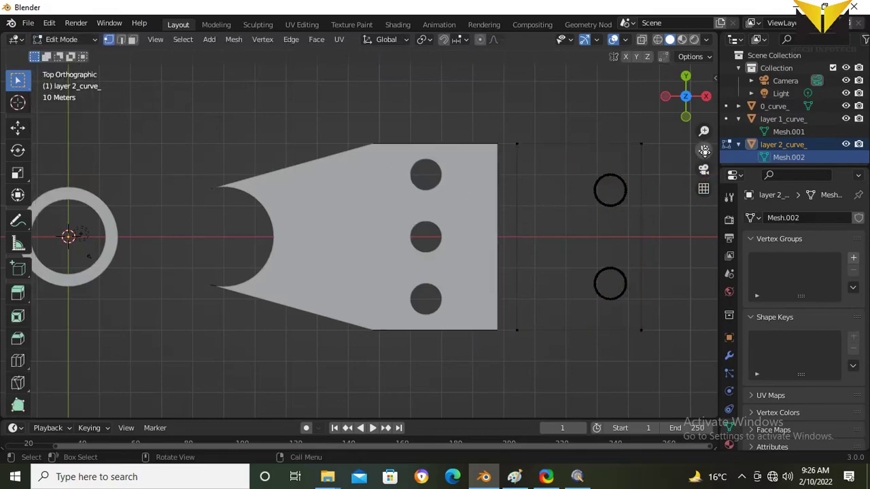
Step: Join the bottom of the upper circle to the top of the lower circle with a straight vertical edge
{"action": "left_click_drag", "start_coordinate": [704, 149], "coordinate": [576, 130]}
{"action": "scroll", "coordinate": [611, 155], "scroll_direction": "up", "scroll_amount": 1}
{"action": "scroll", "coordinate": [618, 151], "scroll_direction": "up", "scroll_amount": 2}
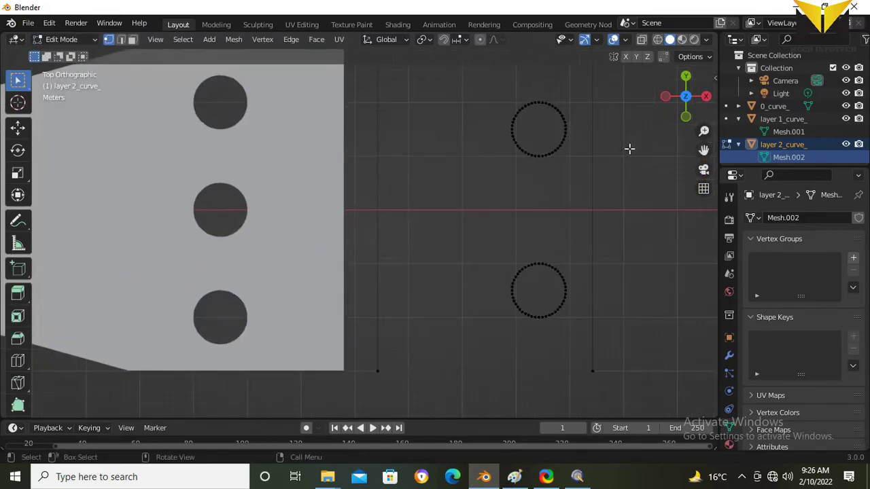
{"action": "left_click_drag", "start_coordinate": [705, 150], "coordinate": [707, 234]}
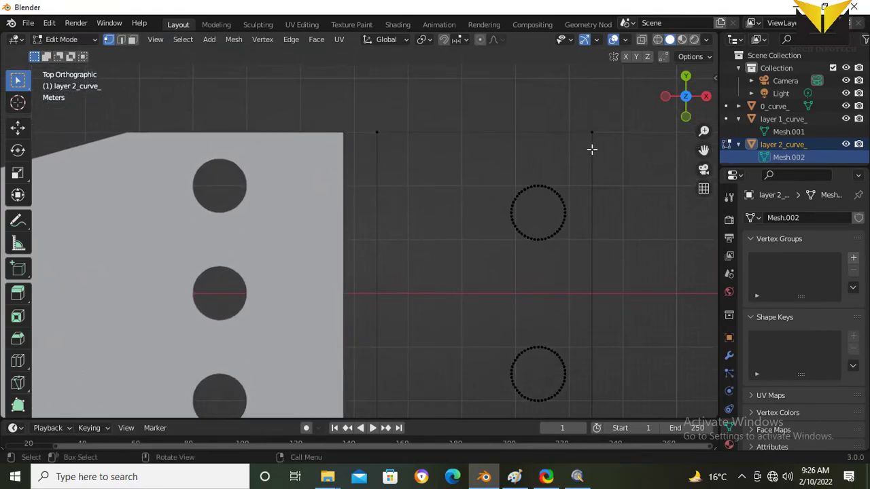
{"action": "scroll", "coordinate": [575, 235], "scroll_direction": "up", "scroll_amount": 1}
{"action": "left_click_drag", "start_coordinate": [576, 235], "coordinate": [572, 383]}
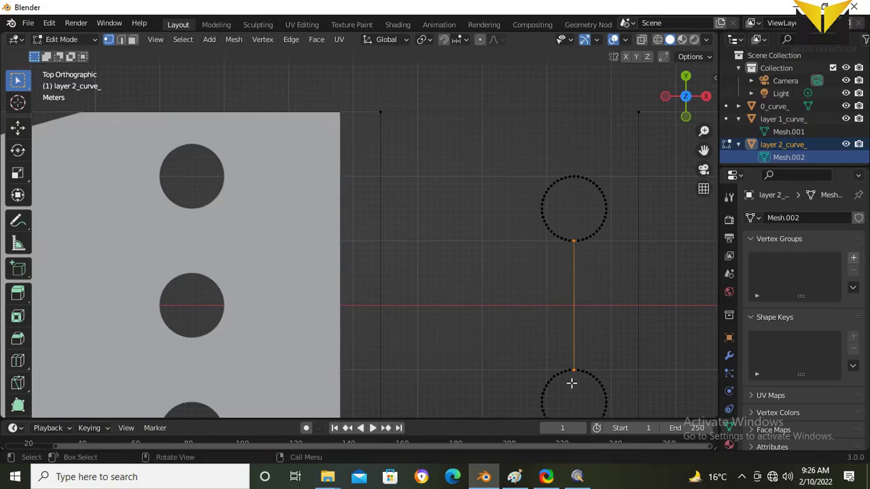
Step: Join the upper circle to the rectangle's two upper corners with sloped edges and fill the enclosed area above it with a face
{"action": "scroll", "coordinate": [652, 132], "scroll_direction": "up", "scroll_amount": 2}
{"action": "left_click_drag", "start_coordinate": [645, 87], "coordinate": [565, 200]}
{"action": "key", "text": "f"}
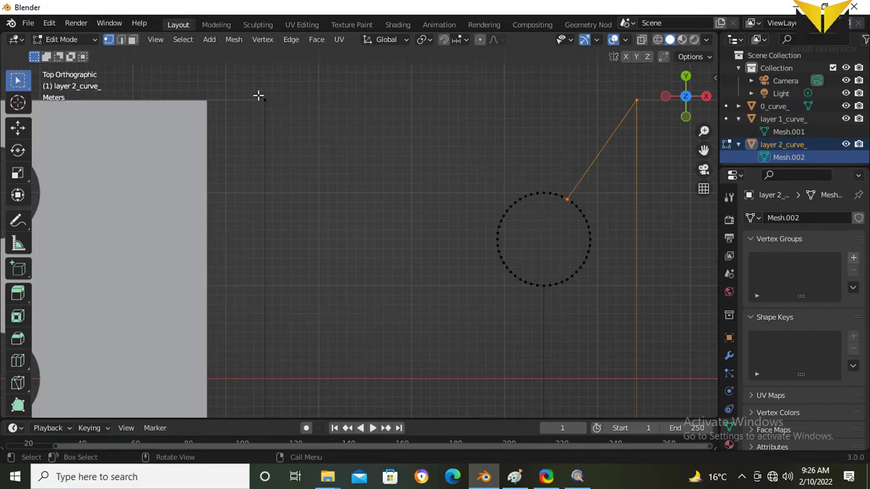
{"action": "left_click_drag", "start_coordinate": [258, 96], "coordinate": [520, 204]}
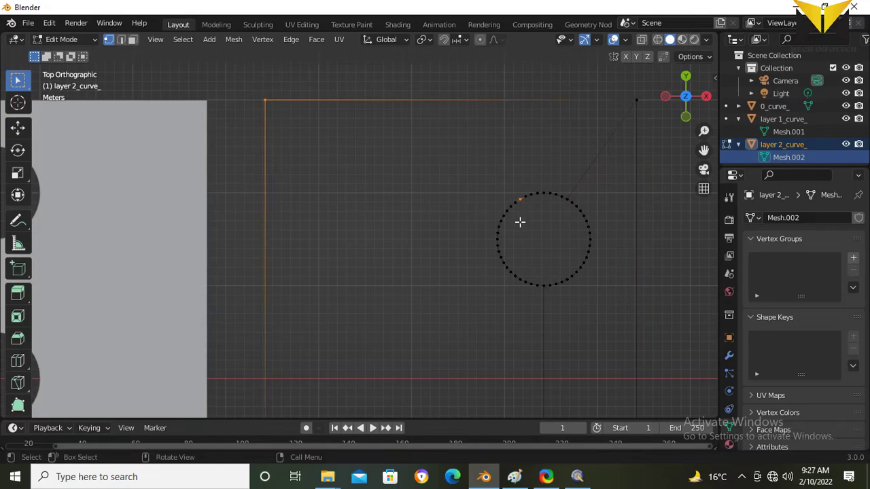
{"action": "key", "text": "f"}
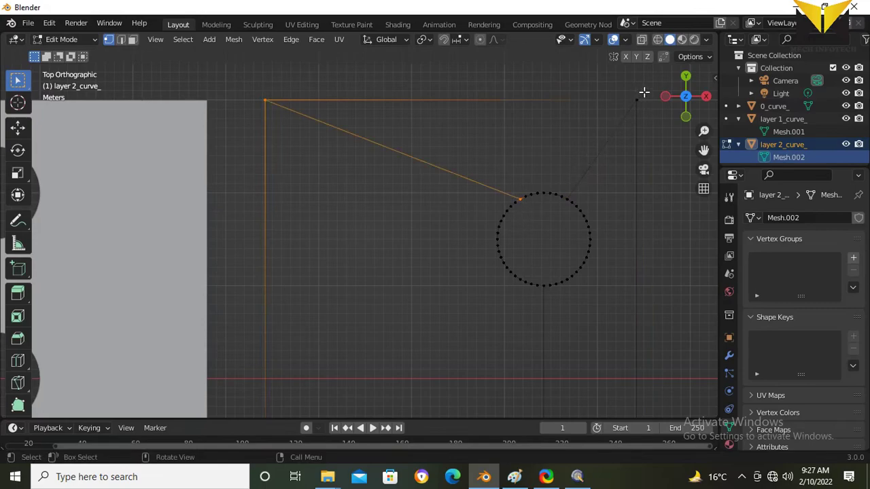
{"action": "left_click_drag", "start_coordinate": [643, 92], "coordinate": [248, 201]}
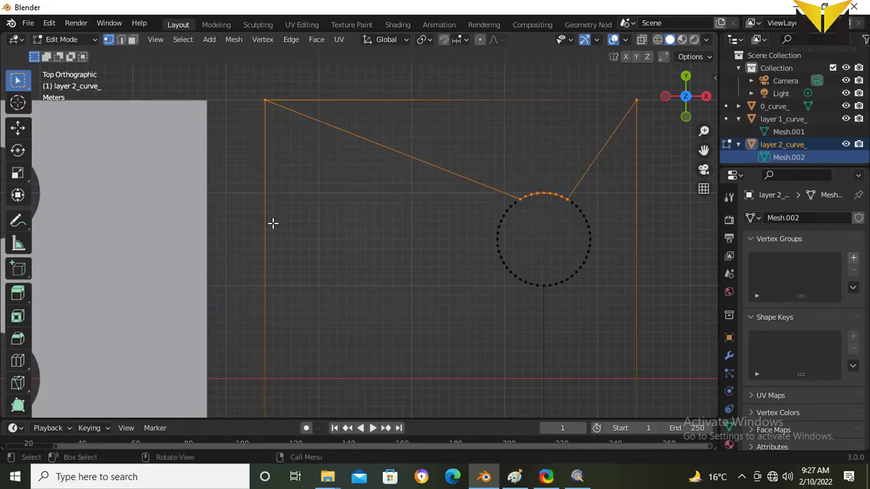
{"action": "key", "text": "f"}
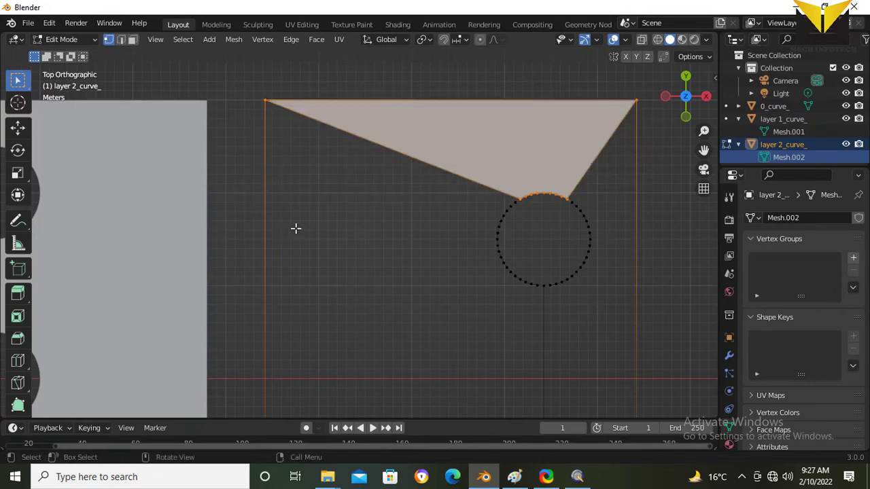
Step: Join the lower circle to the rectangle's two lower corners with sloped edges and fill the enclosed area below it with a face
{"action": "scroll", "coordinate": [295, 227], "scroll_direction": "down", "scroll_amount": 6}
{"action": "middle_click_drag", "start_coordinate": [412, 376], "coordinate": [451, 288], "text": "shift"}
{"action": "scroll", "coordinate": [451, 287], "scroll_direction": "up", "scroll_amount": 4}
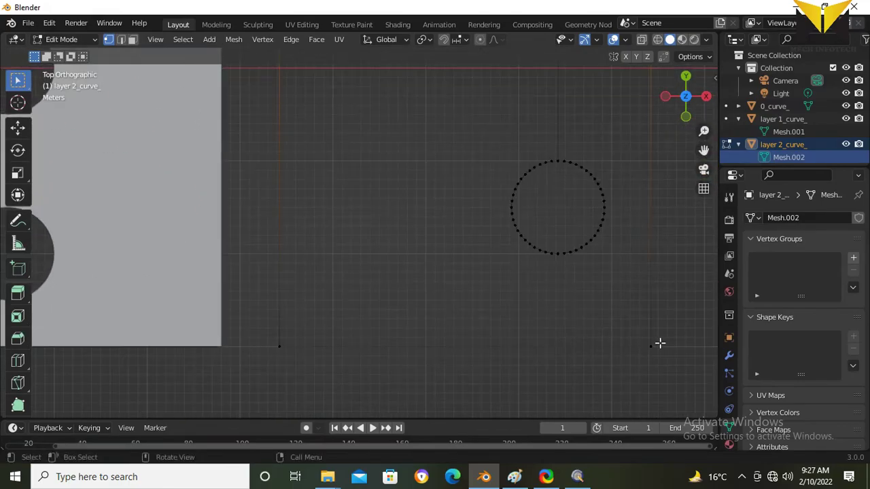
{"action": "left_click_drag", "start_coordinate": [579, 245], "coordinate": [663, 372]}
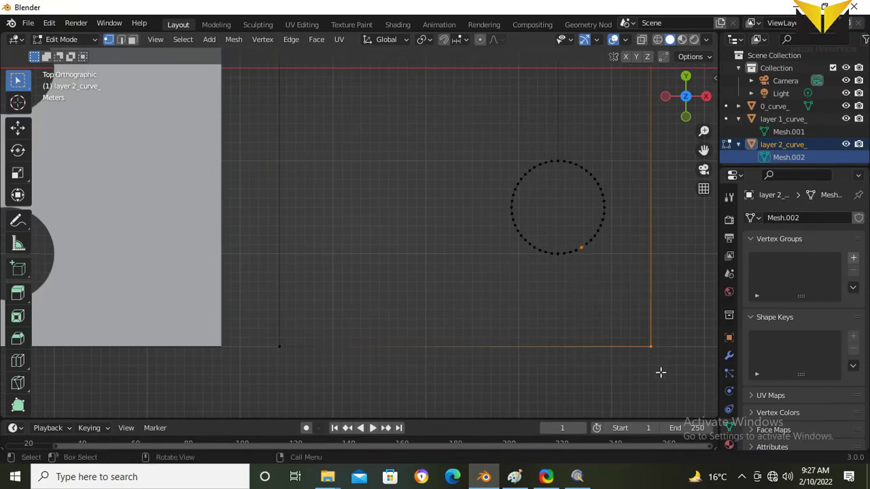
{"action": "key", "text": "f"}
{"action": "left_click", "coordinate": [515, 285]}
{"action": "left_click_drag", "start_coordinate": [535, 247], "coordinate": [258, 368]}
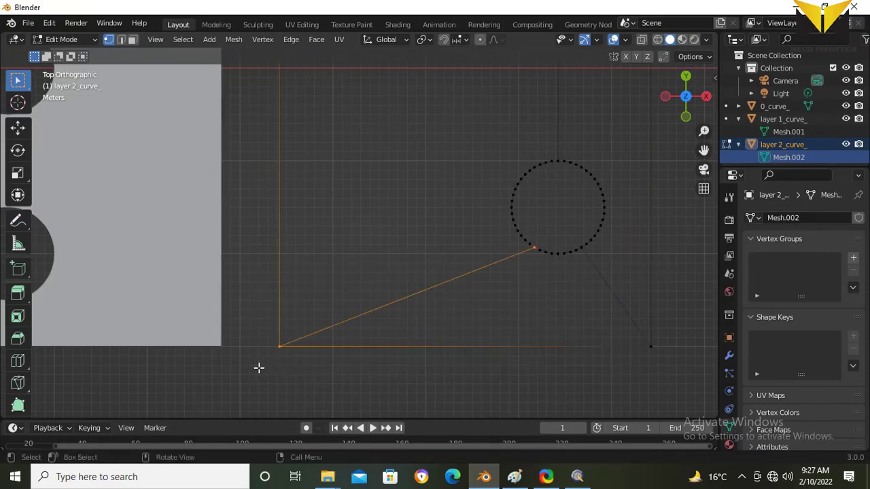
{"action": "left_click", "coordinate": [429, 370]}
{"action": "left_click_drag", "start_coordinate": [659, 372], "coordinate": [262, 248]}
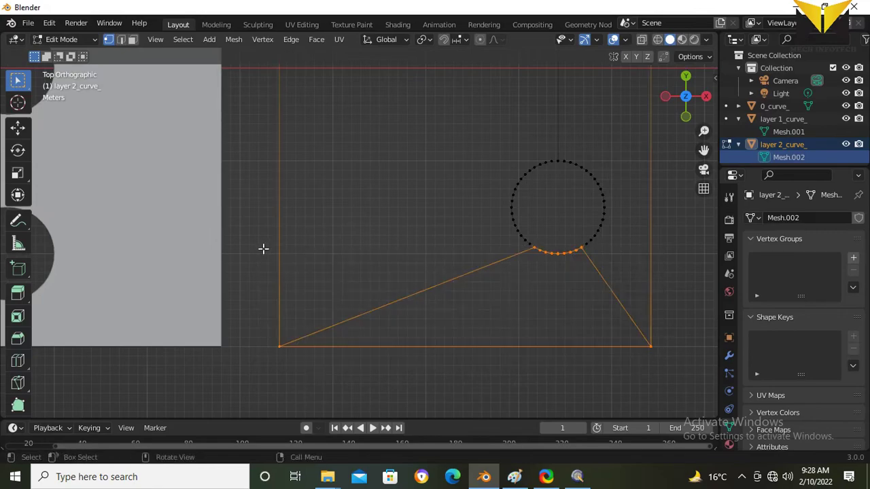
Step: Fill the remaining areas to the right and left of the two circles with faces, then deselect everything
{"action": "scroll", "coordinate": [489, 312], "scroll_direction": "down", "scroll_amount": 3}
{"action": "scroll", "coordinate": [488, 312], "scroll_direction": "down", "scroll_amount": 2}
{"action": "left_click_drag", "start_coordinate": [704, 150], "coordinate": [734, 188]}
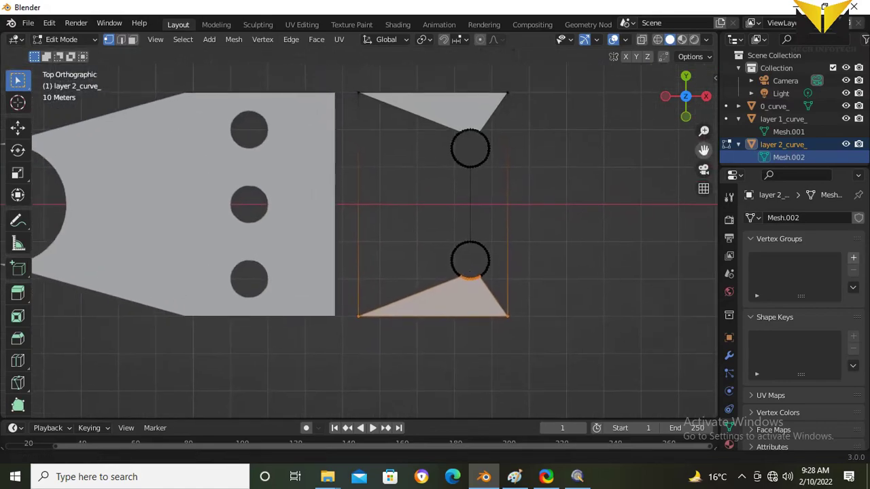
{"action": "left_click_drag", "start_coordinate": [533, 82], "coordinate": [470, 354]}
{"action": "key", "text": "f"}
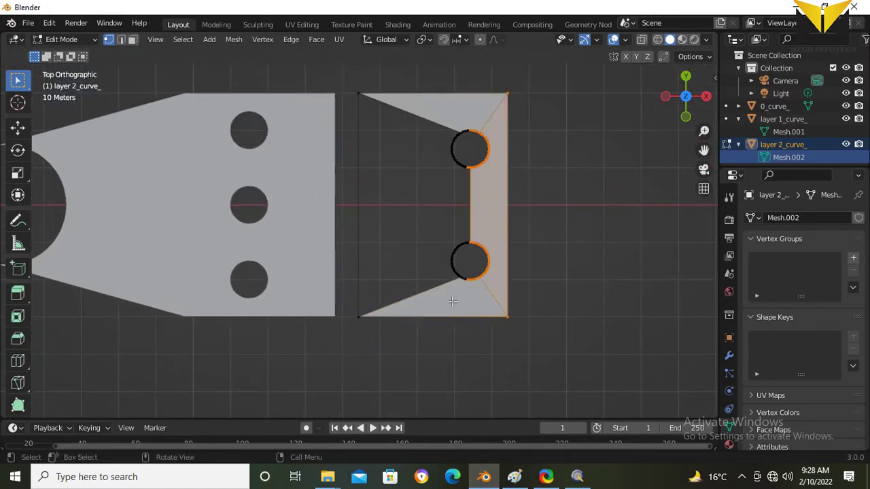
{"action": "left_click_drag", "start_coordinate": [472, 83], "coordinate": [352, 359]}
{"action": "key", "text": "f"}
{"action": "key", "text": "alt+a"}
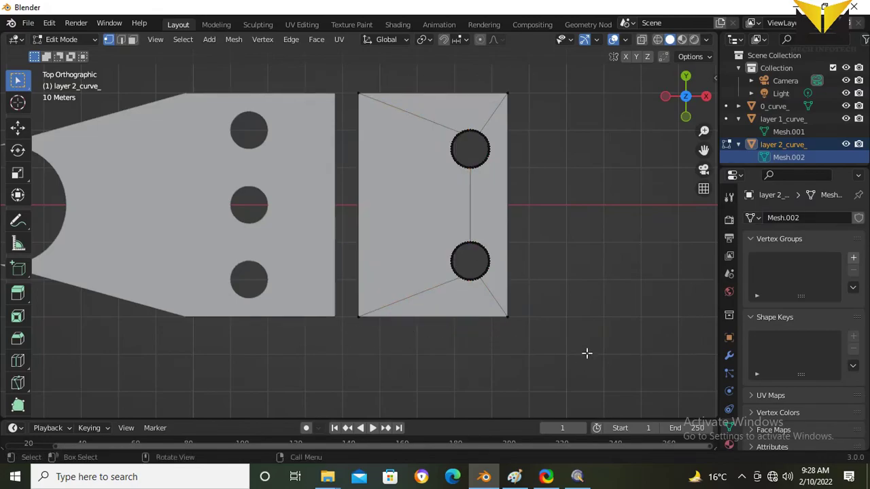
Step: Switch to face selection and select all faces of the rectangular two-hole plate, layer 2_curve_
{"action": "scroll", "coordinate": [652, 333], "scroll_direction": "down", "scroll_amount": 3}
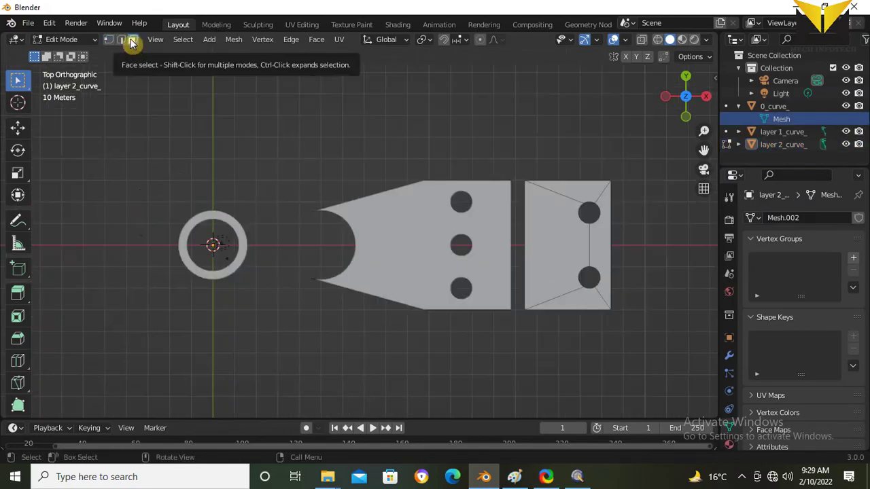
{"action": "left_click", "coordinate": [133, 41]}
{"action": "scroll", "coordinate": [480, 149], "scroll_direction": "up", "scroll_amount": 1}
{"action": "key", "text": "ctrl+z"}
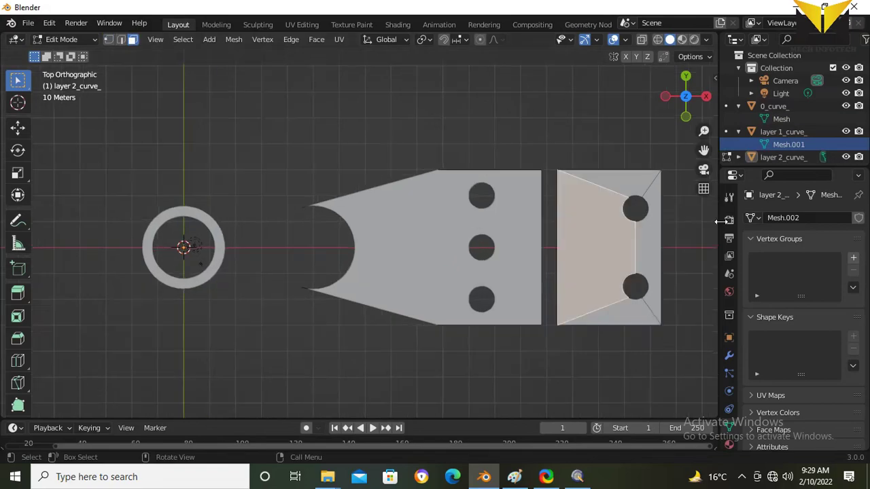
{"action": "scroll", "coordinate": [741, 133], "scroll_direction": "down", "scroll_amount": 1}
{"action": "left_click", "coordinate": [739, 154]}
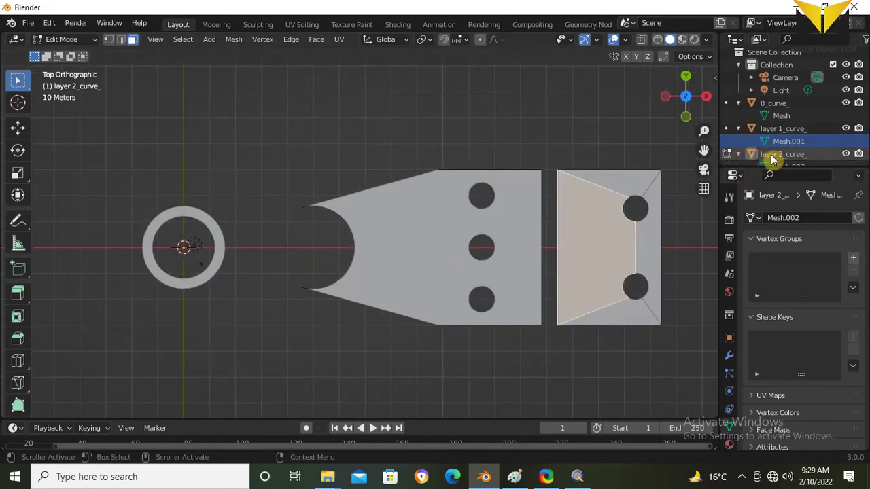
{"action": "scroll", "coordinate": [773, 159], "scroll_direction": "down", "scroll_amount": 1}
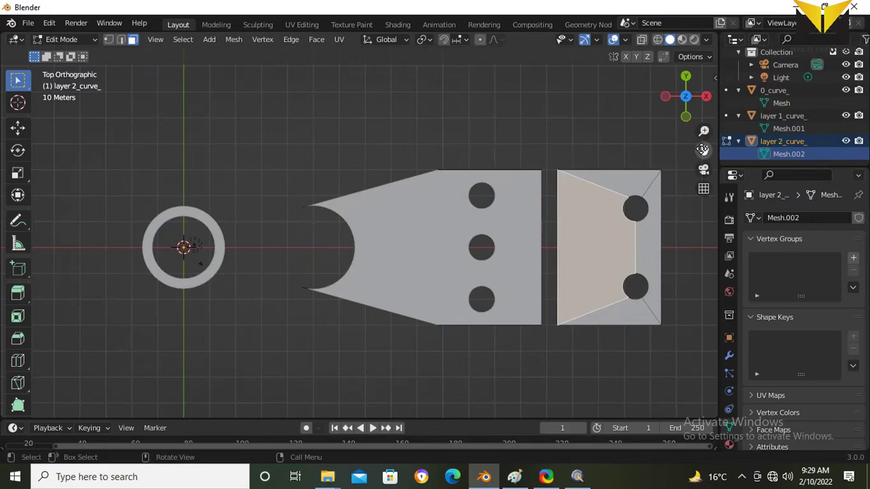
{"action": "left_click_drag", "start_coordinate": [703, 150], "coordinate": [569, 198]}
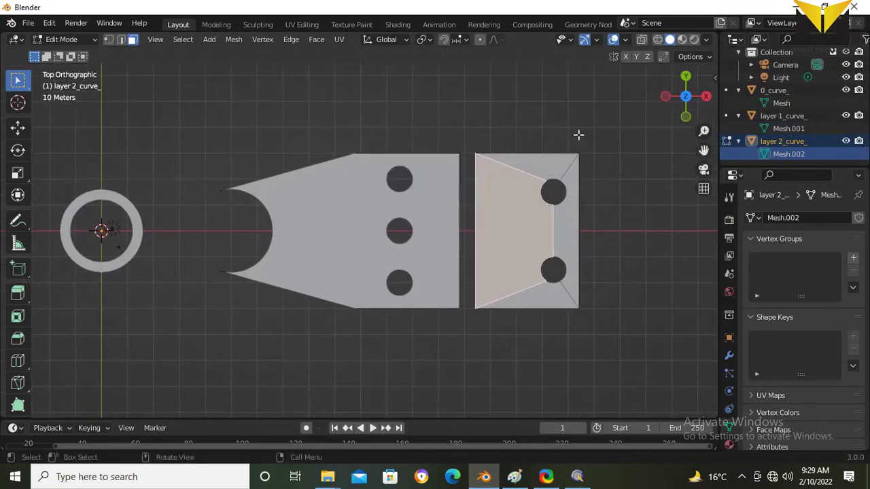
{"action": "left_click_drag", "start_coordinate": [609, 134], "coordinate": [472, 359]}
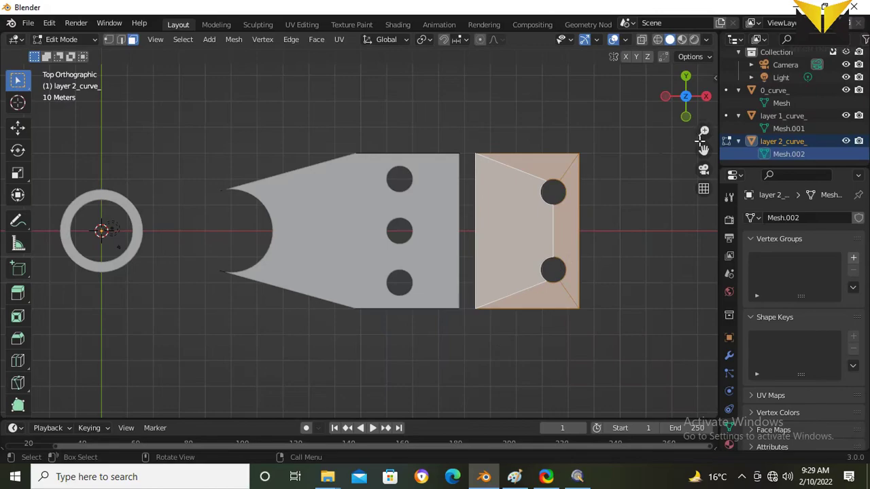
Step: Extrude the selected faces of the two-hole plate upward by about 11.1 m with Extrude Region
{"action": "middle_click_drag", "start_coordinate": [670, 141], "coordinate": [632, 114]}
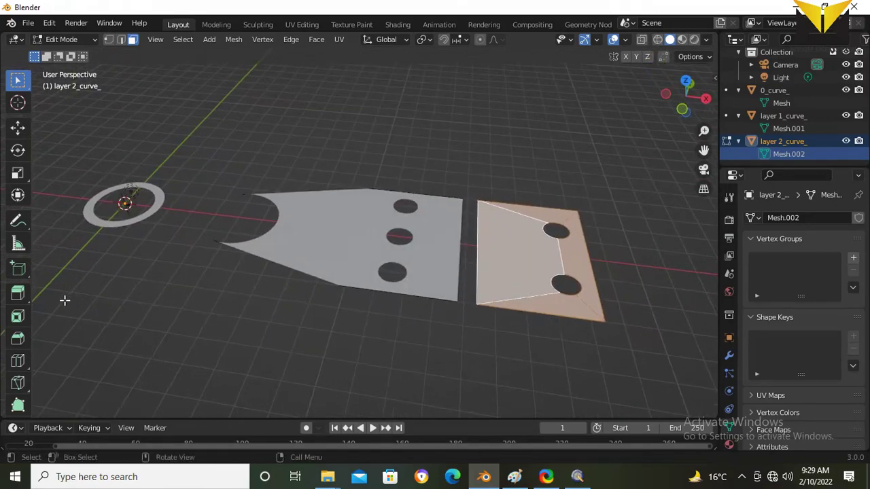
{"action": "left_click", "coordinate": [19, 294]}
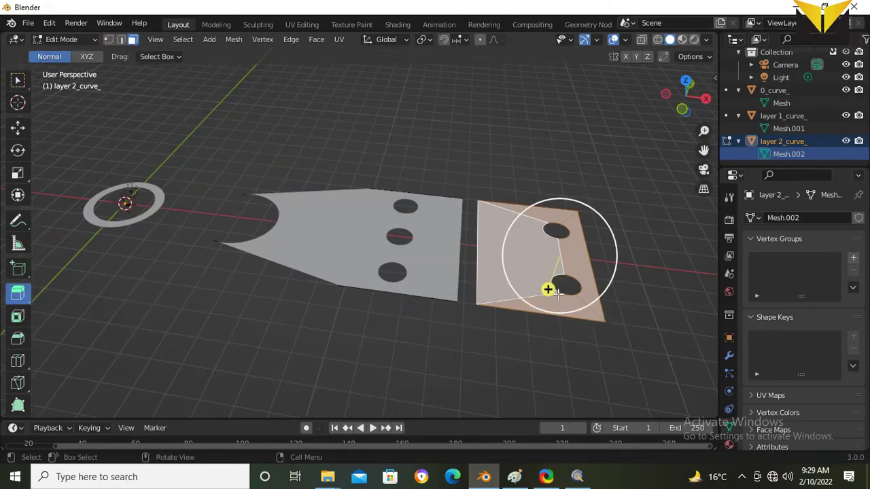
{"action": "key", "text": "Return"}
{"action": "key", "text": "g"}
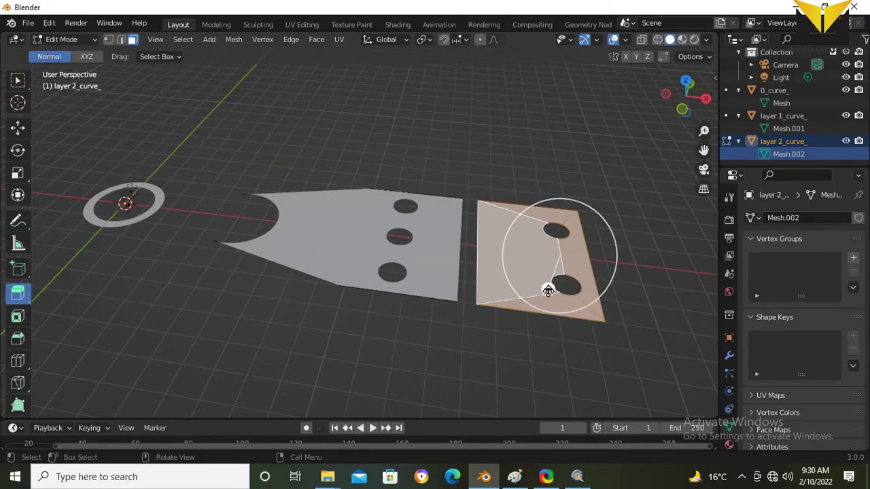
{"action": "left_click_drag", "start_coordinate": [548, 291], "coordinate": [550, 247]}
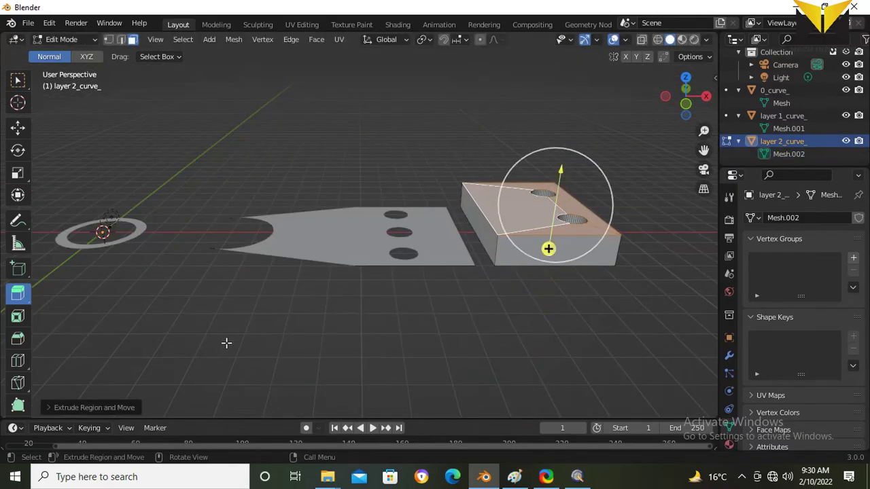
Step: Set the extrusion's Z distance to -10 m and return to Object Mode
{"action": "left_click", "coordinate": [68, 407]}
{"action": "left_click", "coordinate": [160, 363]}
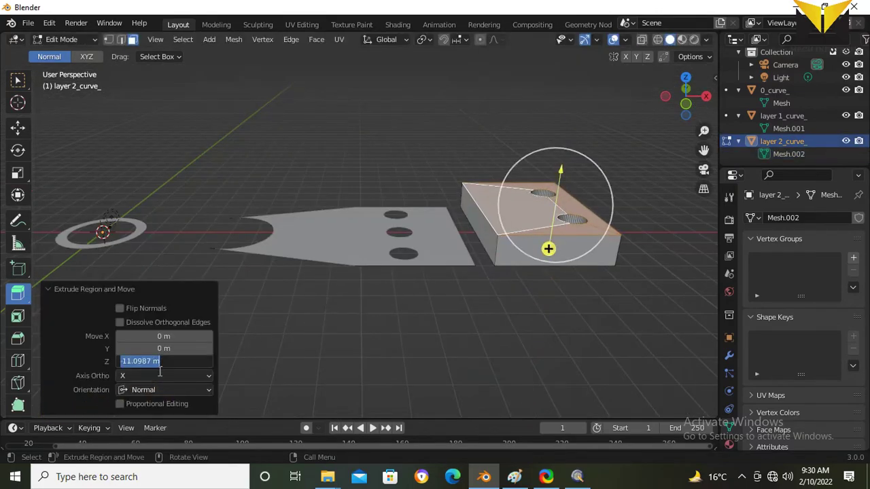
{"action": "key", "text": "BackSpace"}
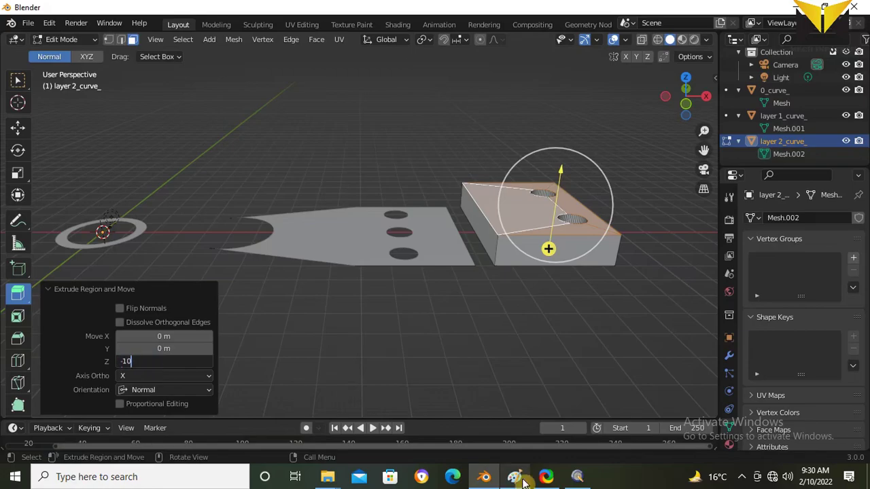
{"action": "type", "text": "-10"}
{"action": "key", "text": "Return"}
{"action": "middle_click_drag", "start_coordinate": [299, 292], "coordinate": [521, 277]}
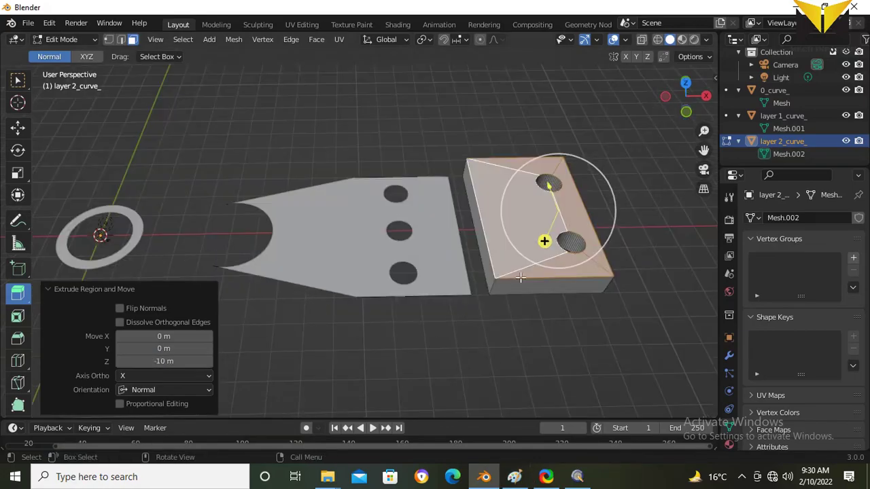
{"action": "left_click", "coordinate": [81, 39]}
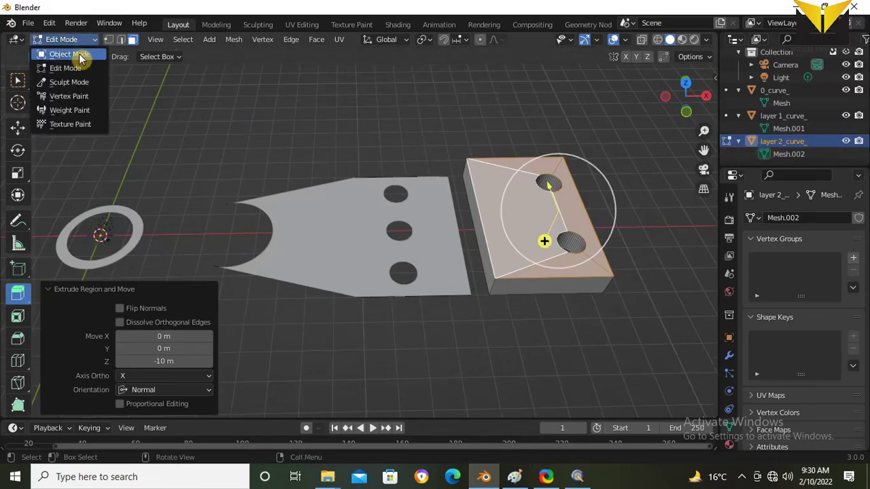
{"action": "left_click", "coordinate": [80, 55]}
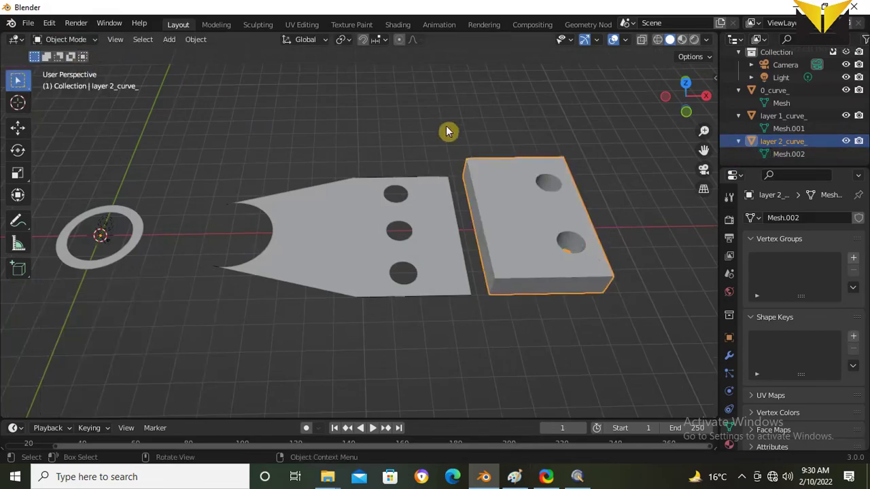
Step: Open the three-hole plate, layer 1_curve_, in Edit Mode and select all of its faces in top view
{"action": "left_click", "coordinate": [768, 129]}
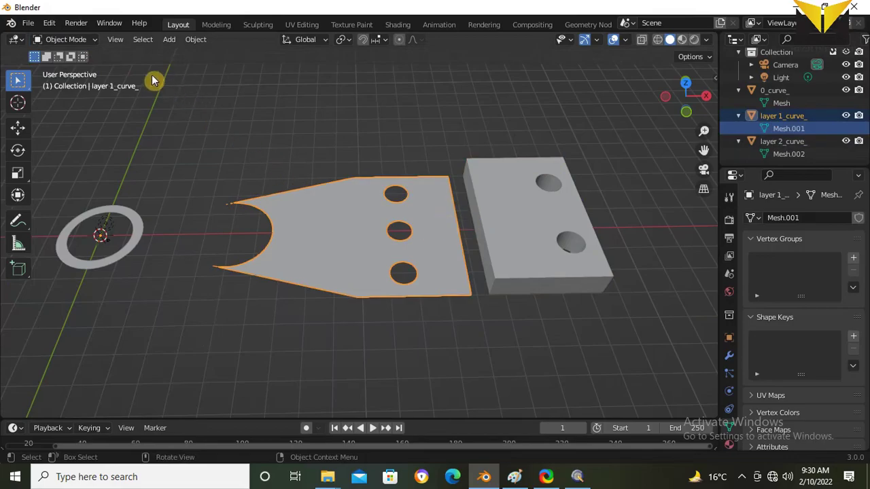
{"action": "left_click", "coordinate": [71, 40]}
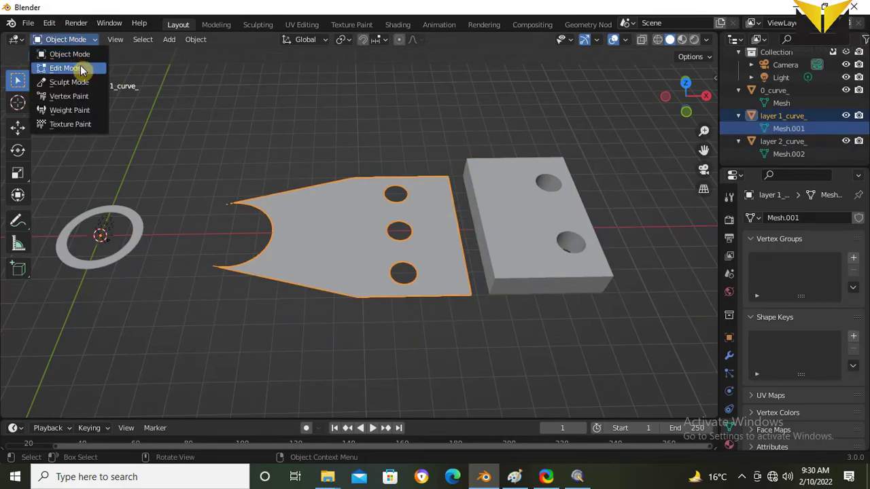
{"action": "left_click", "coordinate": [68, 68]}
{"action": "scroll", "coordinate": [179, 123], "scroll_direction": "up", "scroll_amount": 3}
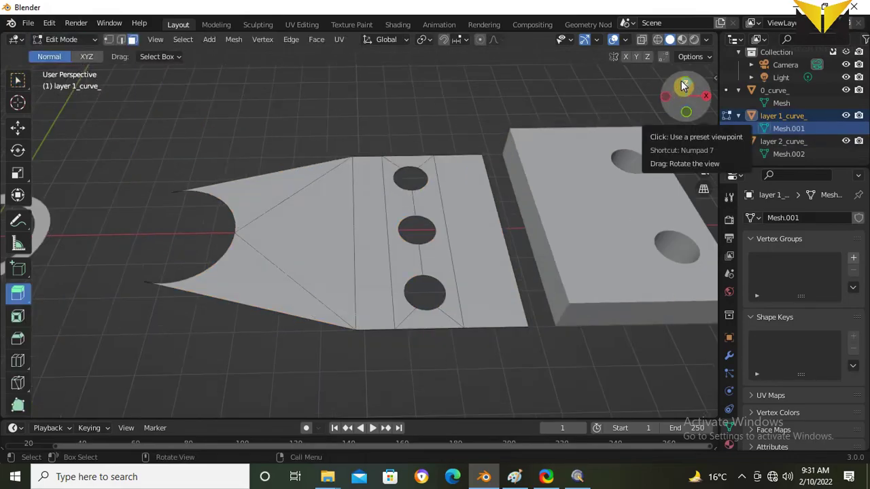
{"action": "left_click", "coordinate": [683, 87]}
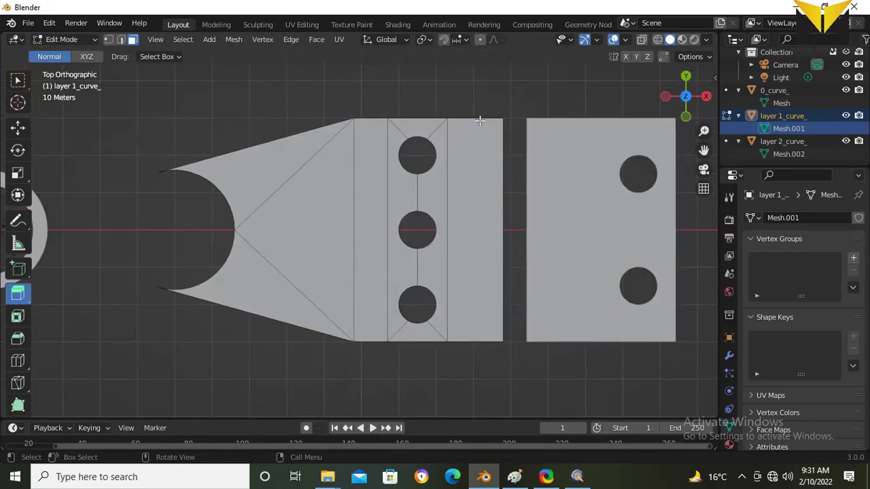
{"action": "left_click_drag", "start_coordinate": [511, 108], "coordinate": [160, 348]}
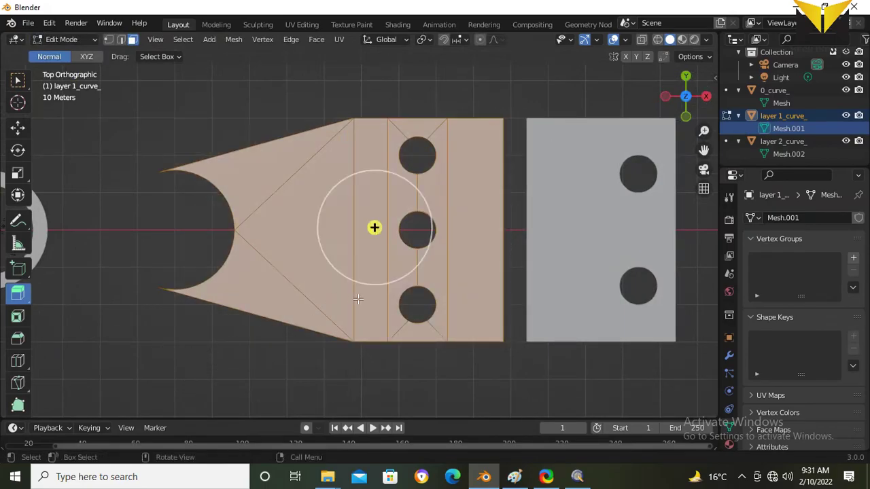
Step: Extrude the selected faces of the three-hole plate upward with Extrude Region and set the Z distance to -3 m
{"action": "middle_click_drag", "start_coordinate": [389, 313], "coordinate": [404, 292]}
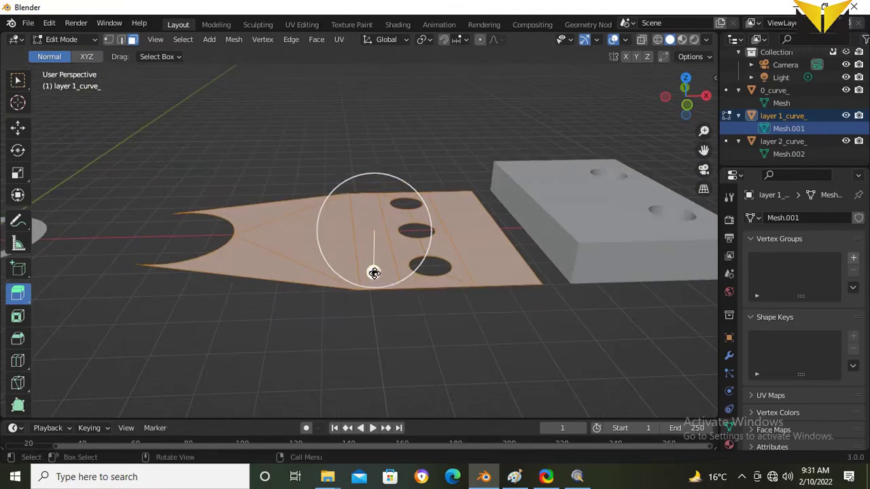
{"action": "left_click_drag", "start_coordinate": [374, 272], "coordinate": [374, 225]}
{"action": "middle_click_drag", "start_coordinate": [375, 225], "coordinate": [395, 197]}
{"action": "left_click", "coordinate": [160, 362]}
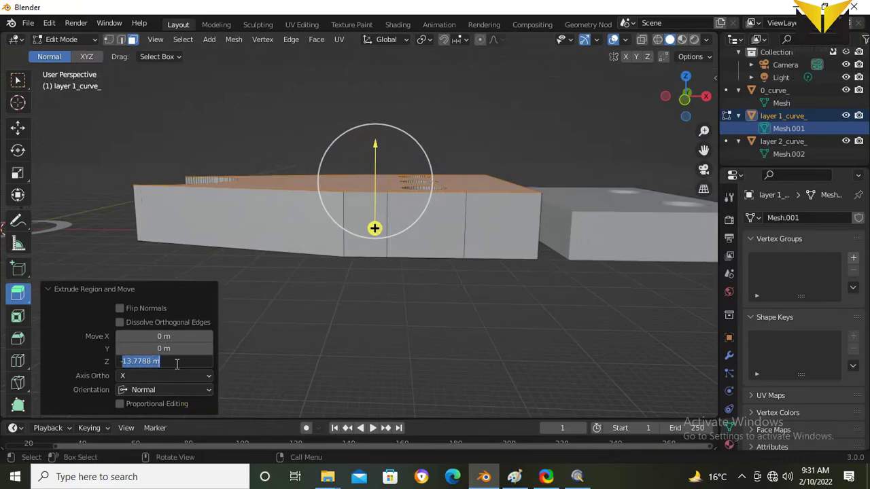
{"action": "type", "text": "-3"}
{"action": "key", "text": "Return"}
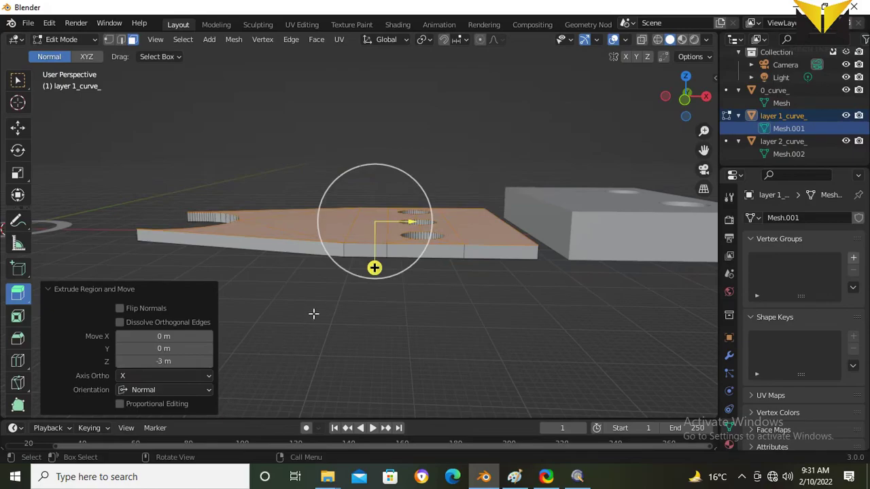
Step: Clear the selection and select only the top faces of the plate's tapered section between the arc cutout and the hole strip
{"action": "middle_click_drag", "start_coordinate": [312, 312], "coordinate": [342, 361]}
{"action": "left_click", "coordinate": [356, 362]}
{"action": "key", "text": "KP_7"}
{"action": "left_click_drag", "start_coordinate": [373, 89], "coordinate": [169, 403]}
Step: Extrude the tapered section's top faces upward and set the Z distance to -7 m
{"action": "middle_click_drag", "start_coordinate": [349, 377], "coordinate": [359, 288]}
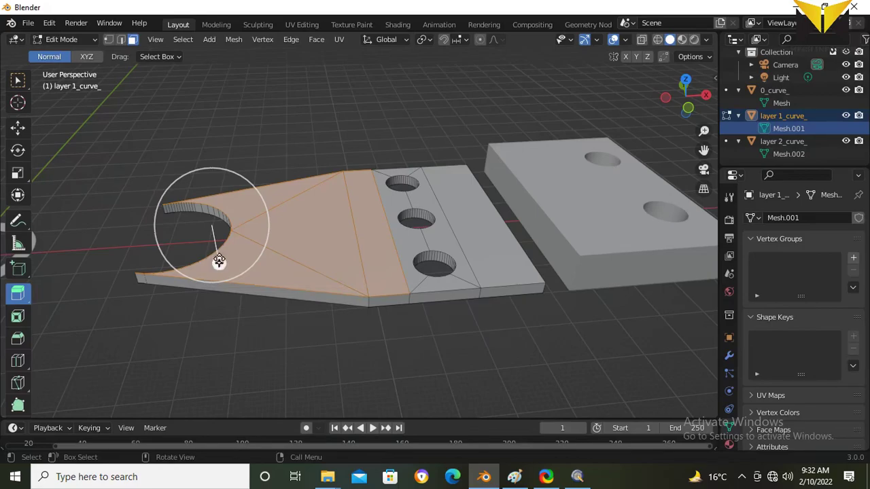
{"action": "left_click_drag", "start_coordinate": [219, 261], "coordinate": [212, 228]}
{"action": "left_click", "coordinate": [163, 361]}
{"action": "left_click", "coordinate": [124, 362]}
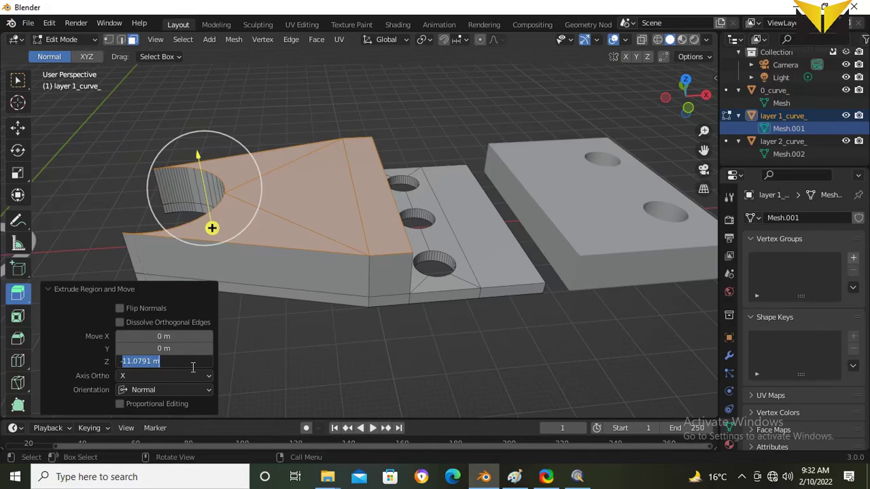
{"action": "type", "text": "-7"}
{"action": "key", "text": "Return"}
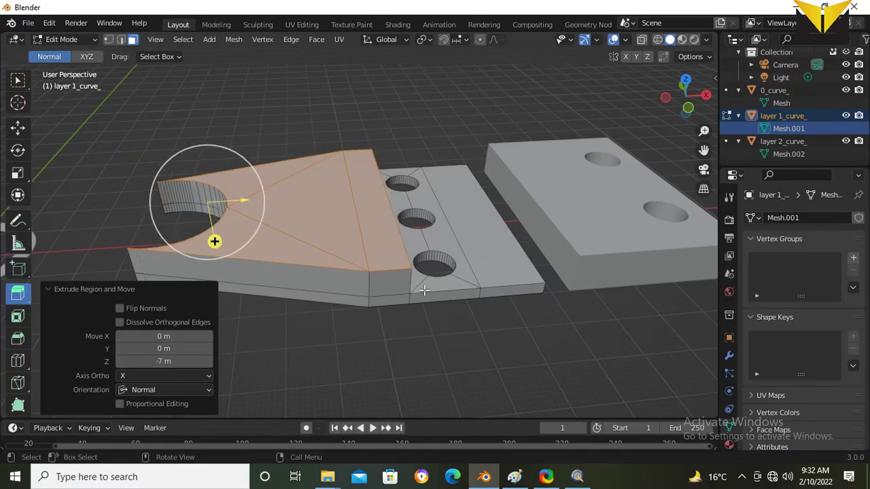
Step: Extrude the plate's plain end strip beside the holes upward with a Z distance of -7 m, then deselect it
{"action": "left_click", "coordinate": [486, 257]}
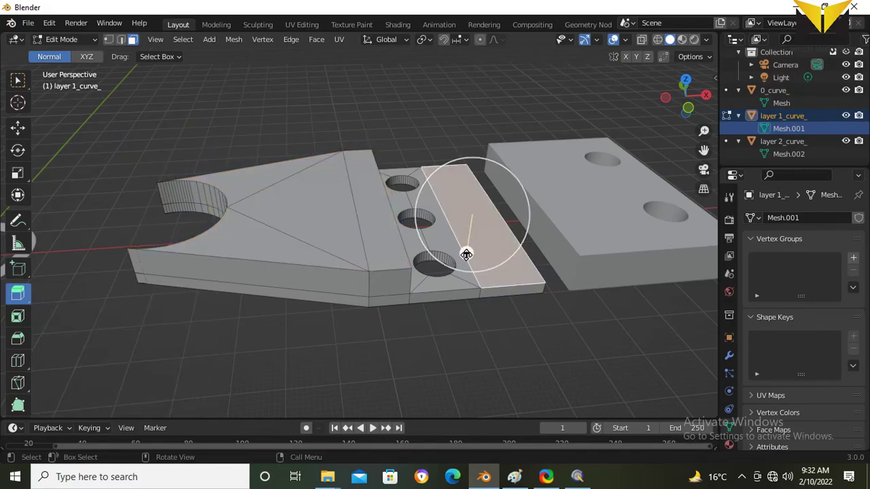
{"action": "left_click_drag", "start_coordinate": [467, 252], "coordinate": [469, 221]}
{"action": "left_click", "coordinate": [147, 362]}
{"action": "left_click", "coordinate": [146, 361]}
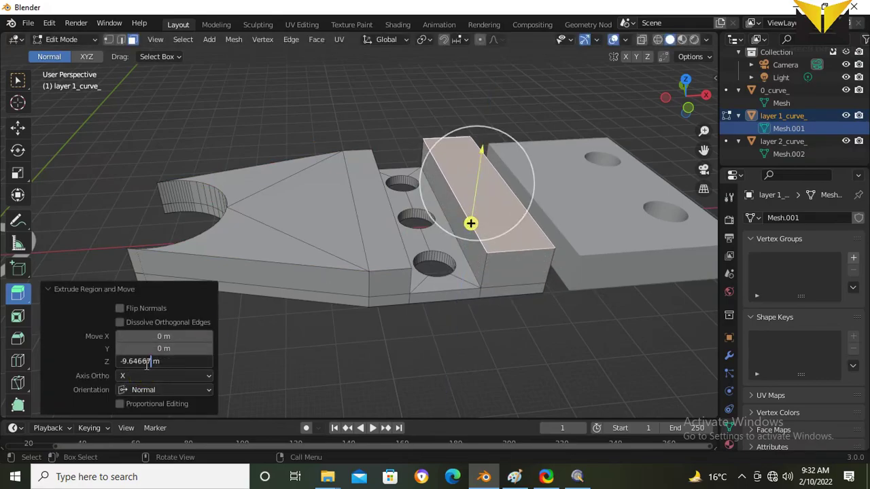
{"action": "left_click_drag", "start_coordinate": [123, 364], "coordinate": [179, 362]}
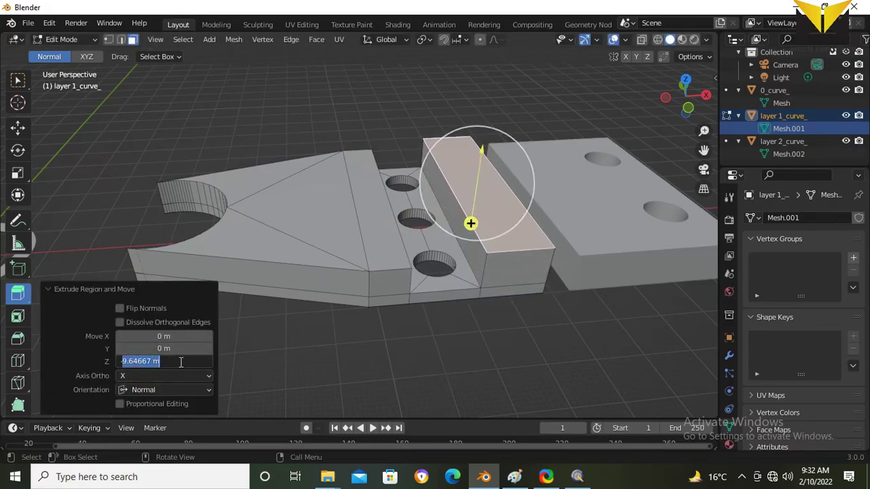
{"action": "type", "text": "-7"}
{"action": "key", "text": "Return"}
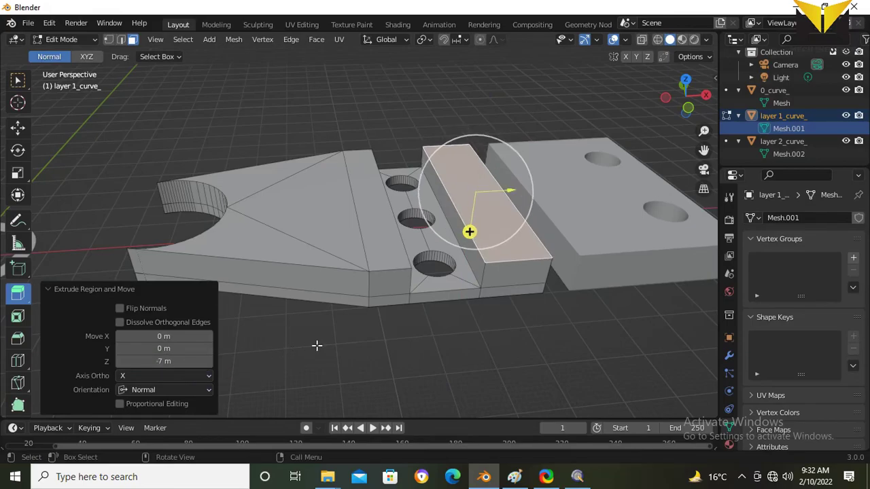
{"action": "left_click", "coordinate": [388, 343]}
Step: Select the top faces around the three holes and extrude them upward with a Z distance of 4 m
{"action": "middle_click_drag", "start_coordinate": [387, 344], "coordinate": [383, 311]}
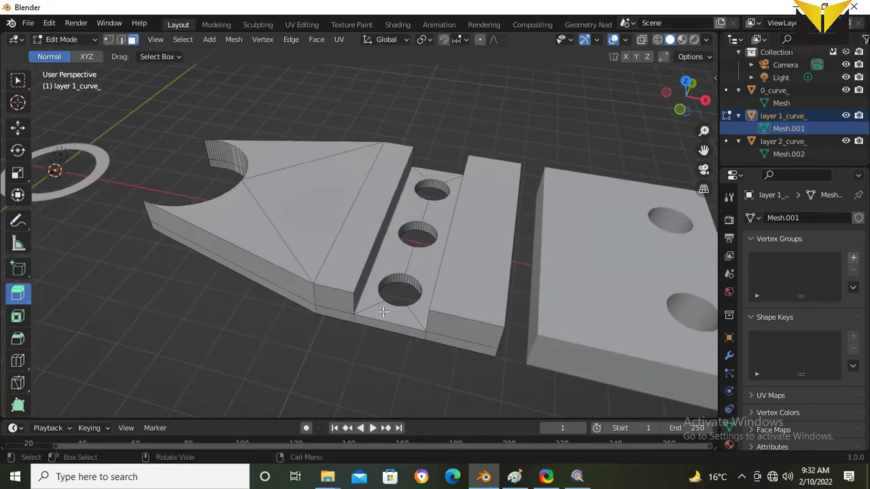
{"action": "left_click", "coordinate": [435, 173]}
{"action": "left_click", "coordinate": [401, 315], "text": "ctrl"}
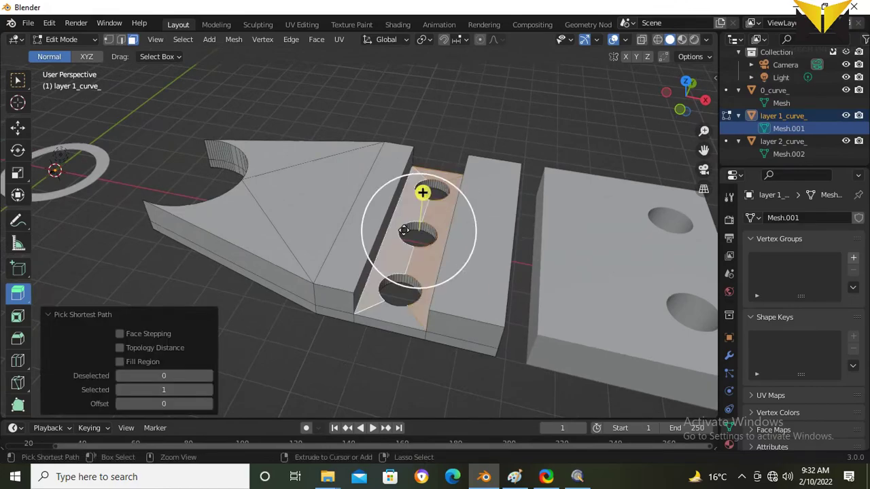
{"action": "middle_click_drag", "start_coordinate": [421, 195], "coordinate": [421, 179]}
{"action": "left_click_drag", "start_coordinate": [421, 179], "coordinate": [422, 166]}
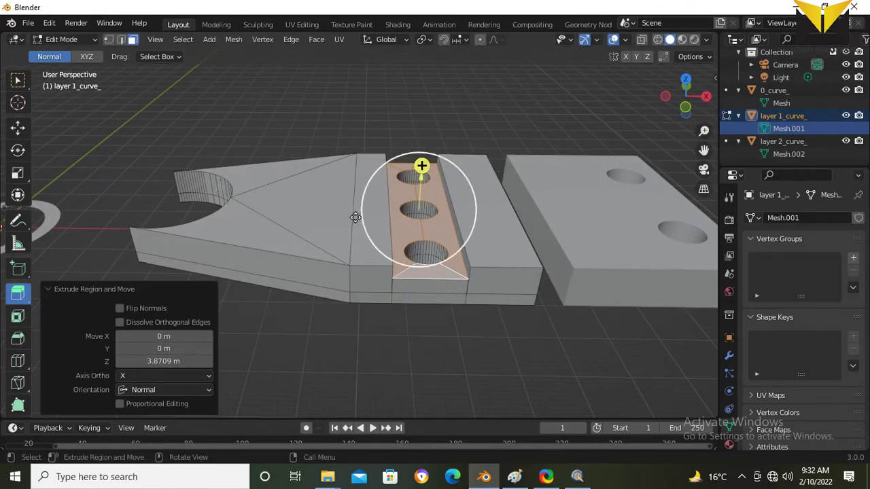
{"action": "left_click", "coordinate": [150, 361]}
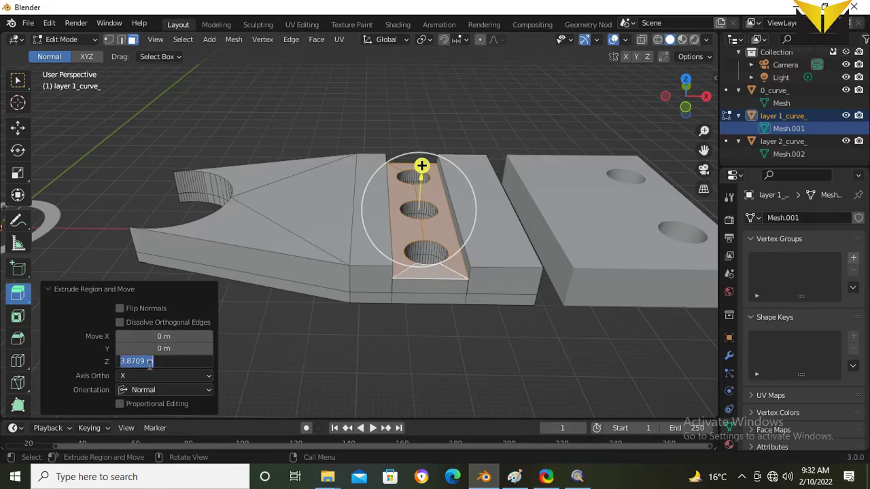
{"action": "type", "text": "4"}
{"action": "key", "text": "Return"}
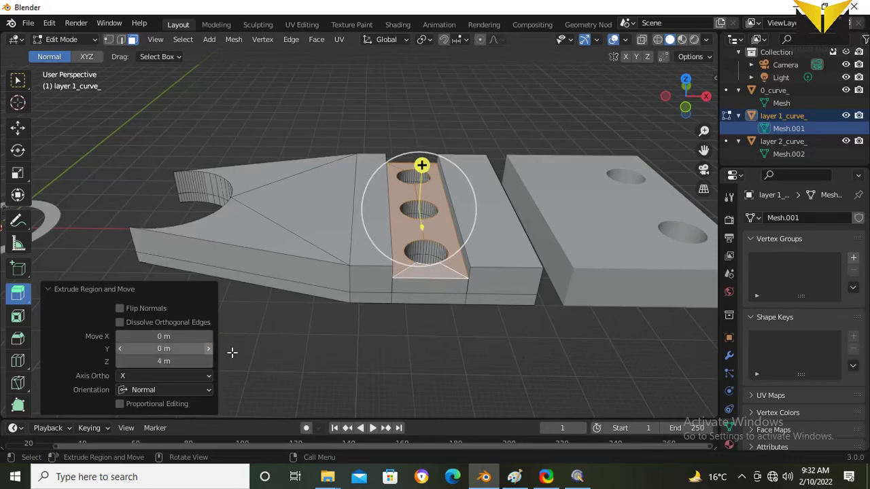
{"action": "left_click", "coordinate": [229, 351]}
Step: Leave Edit Mode on the plate and open the ring object 0_curve_ in Edit Mode
{"action": "middle_click_drag", "start_coordinate": [229, 351], "coordinate": [288, 235]}
{"action": "scroll", "coordinate": [215, 277], "scroll_direction": "down", "scroll_amount": 4}
{"action": "scroll", "coordinate": [216, 277], "scroll_direction": "up", "scroll_amount": 2}
{"action": "scroll", "coordinate": [392, 231], "scroll_direction": "up", "scroll_amount": 3}
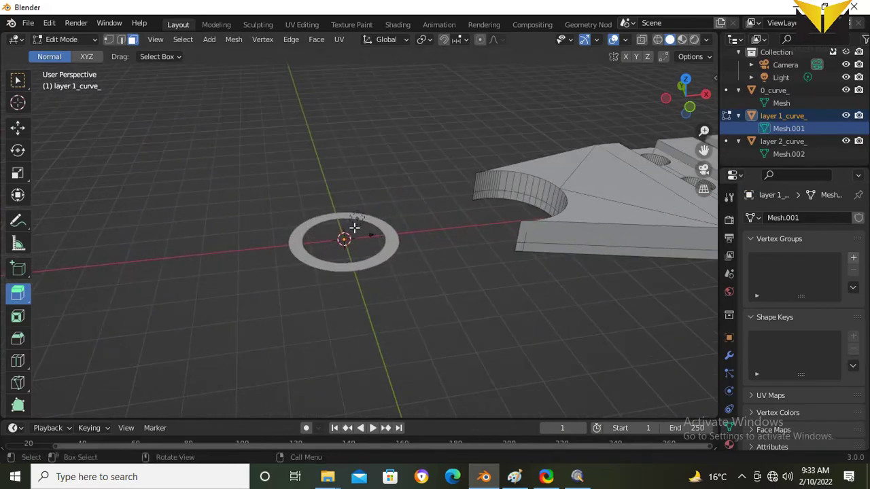
{"action": "left_click", "coordinate": [73, 41]}
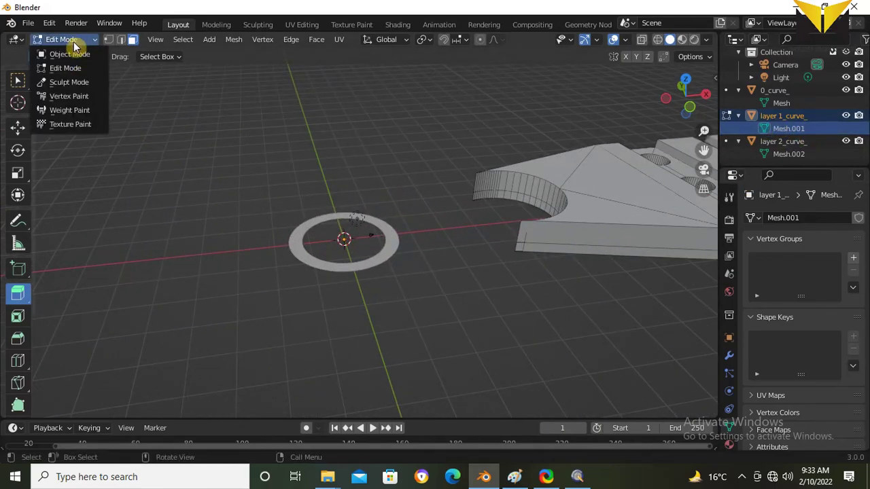
{"action": "left_click", "coordinate": [69, 53]}
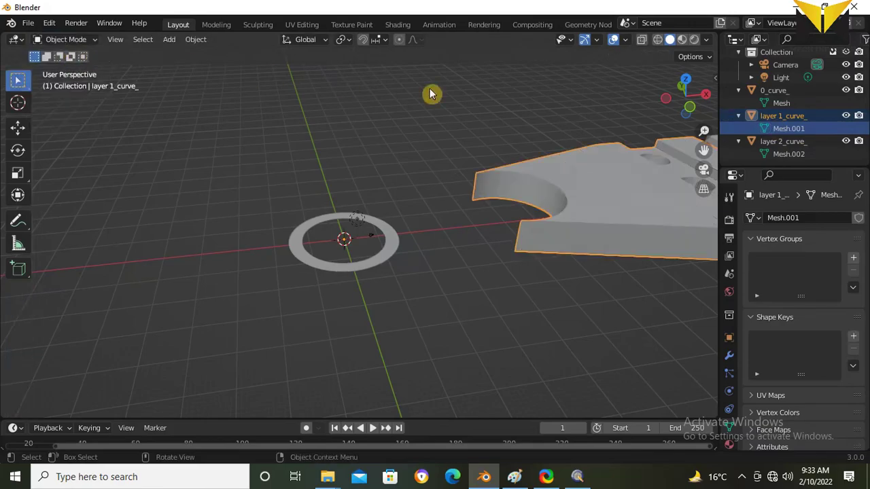
{"action": "left_click", "coordinate": [782, 93]}
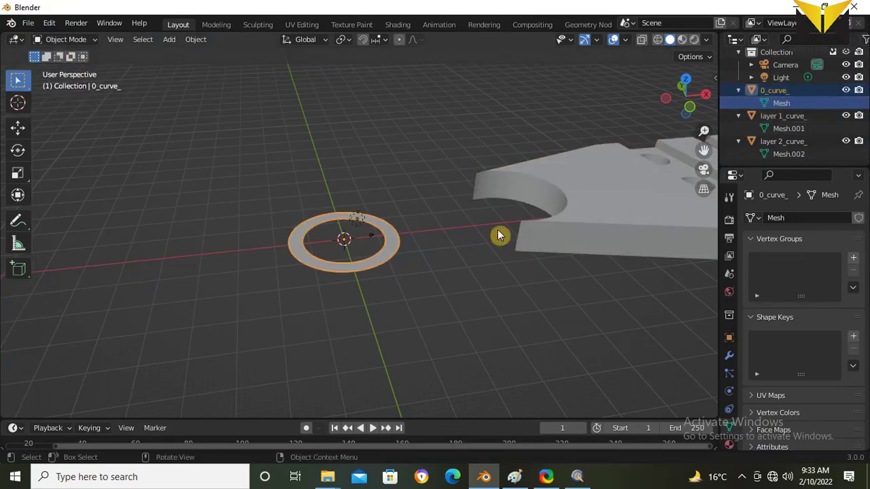
{"action": "left_click", "coordinate": [68, 40]}
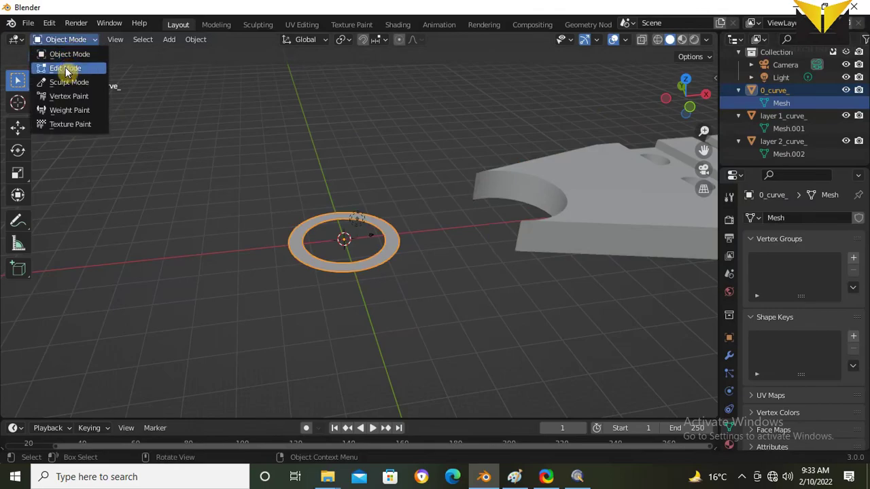
{"action": "left_click", "coordinate": [66, 68]}
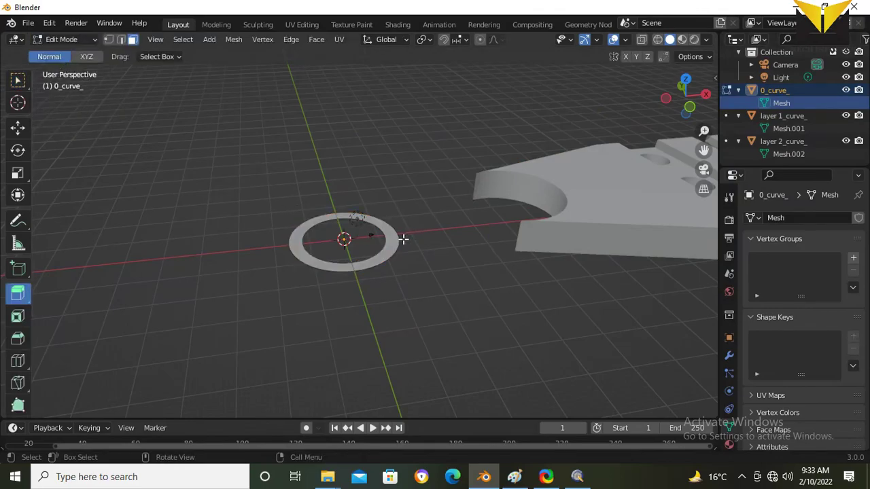
Step: Select both ring faces and extrude them upward with a Z distance of -45 m
{"action": "left_click", "coordinate": [372, 235]}
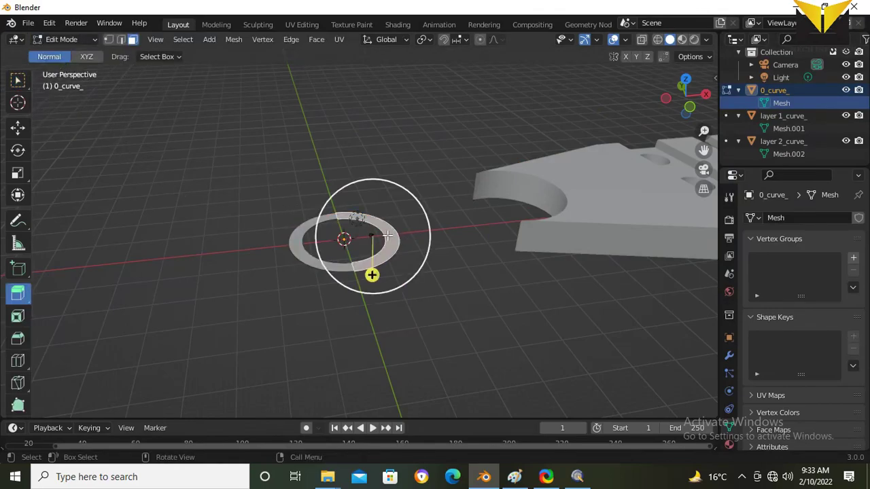
{"action": "left_click", "coordinate": [296, 254], "text": "ctrl"}
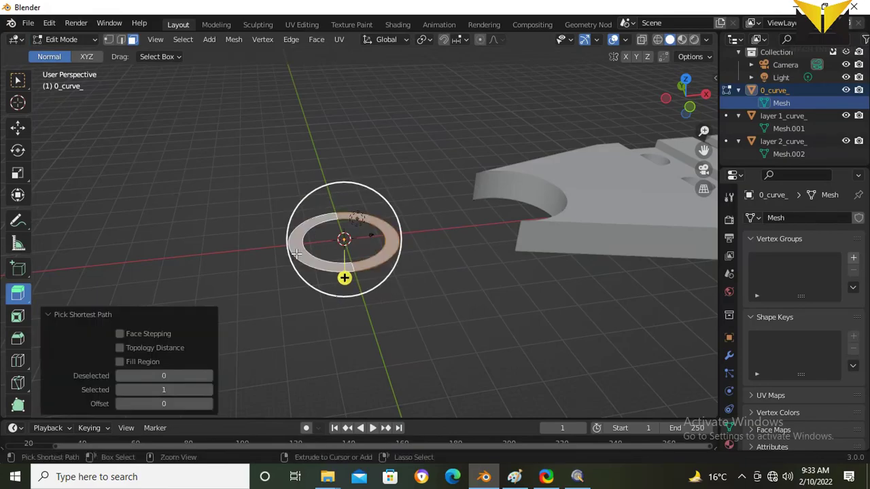
{"action": "left_click_drag", "start_coordinate": [344, 275], "coordinate": [343, 191]}
{"action": "double_click", "coordinate": [161, 362]}
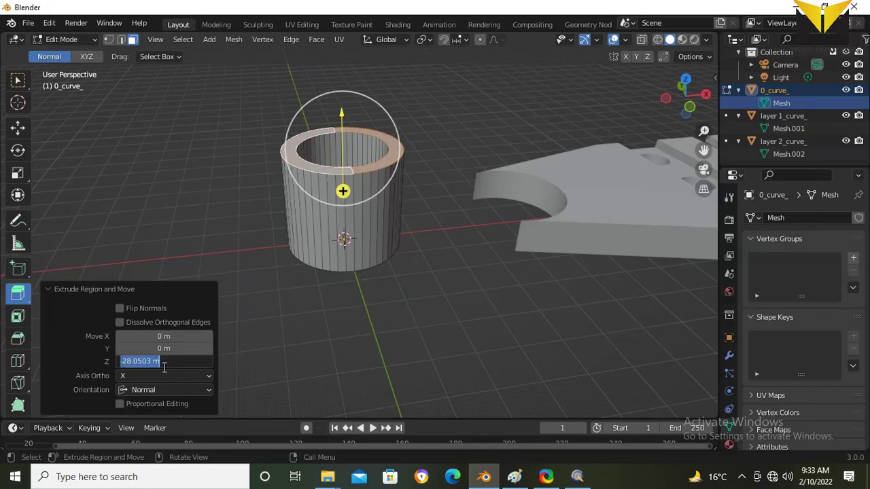
{"action": "key", "text": "BackSpace"}
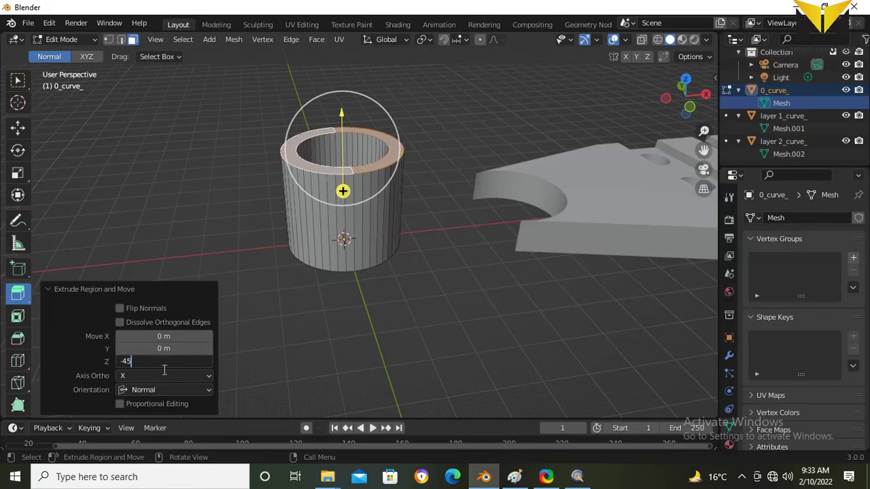
{"action": "type", "text": "-45"}
{"action": "key", "text": "Return"}
Step: Select both bottom faces of the ring, extrude them downward with a Z distance of -35 m, and return to Object Mode
{"action": "middle_click_drag", "start_coordinate": [308, 320], "coordinate": [409, 170]}
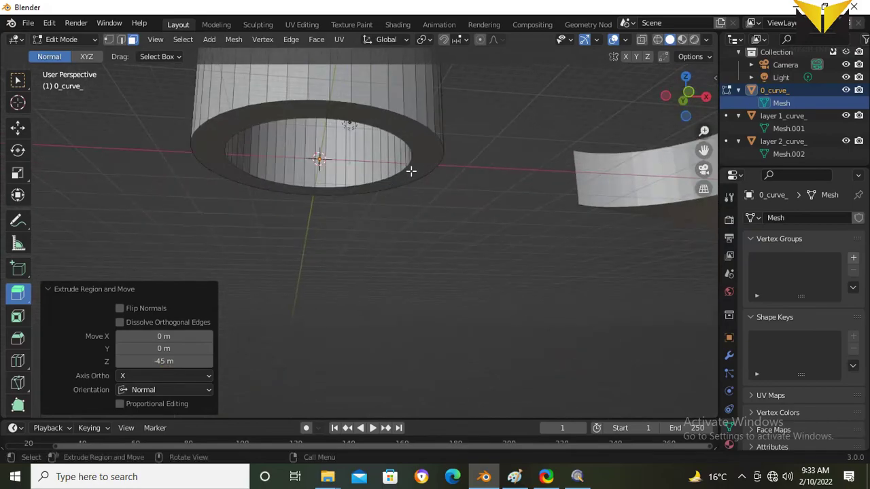
{"action": "left_click", "coordinate": [412, 170]}
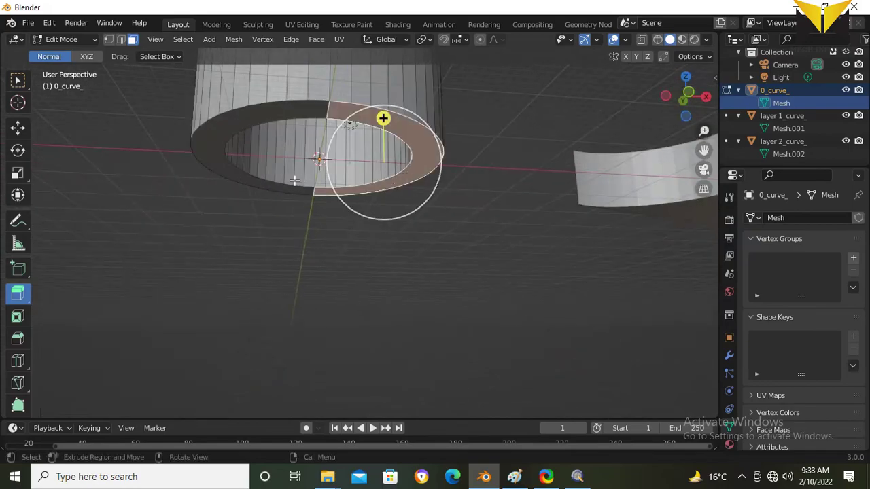
{"action": "left_click", "coordinate": [211, 152], "text": "ctrl"}
{"action": "middle_click_drag", "start_coordinate": [339, 180], "coordinate": [339, 148]}
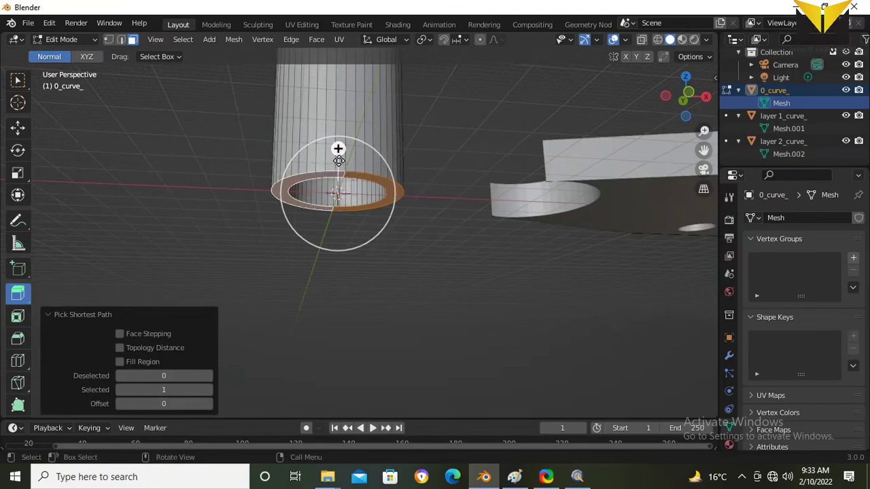
{"action": "left_click_drag", "start_coordinate": [338, 160], "coordinate": [337, 219]}
{"action": "left_click", "coordinate": [178, 363]}
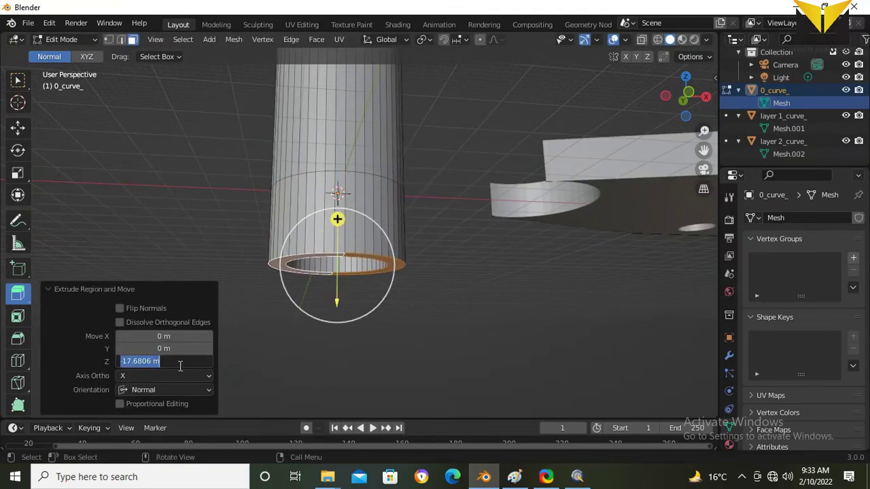
{"action": "key", "text": "BackSpace"}
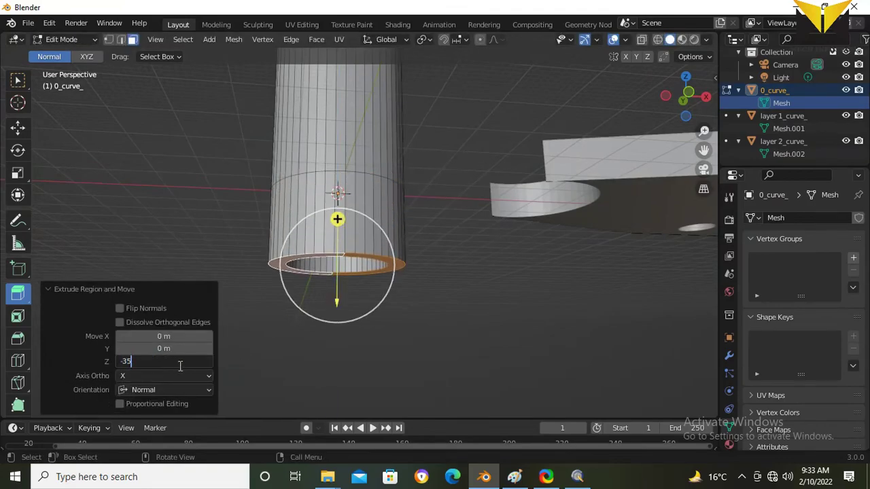
{"action": "type", "text": "-35"}
{"action": "key", "text": "Return"}
{"action": "left_click", "coordinate": [65, 39]}
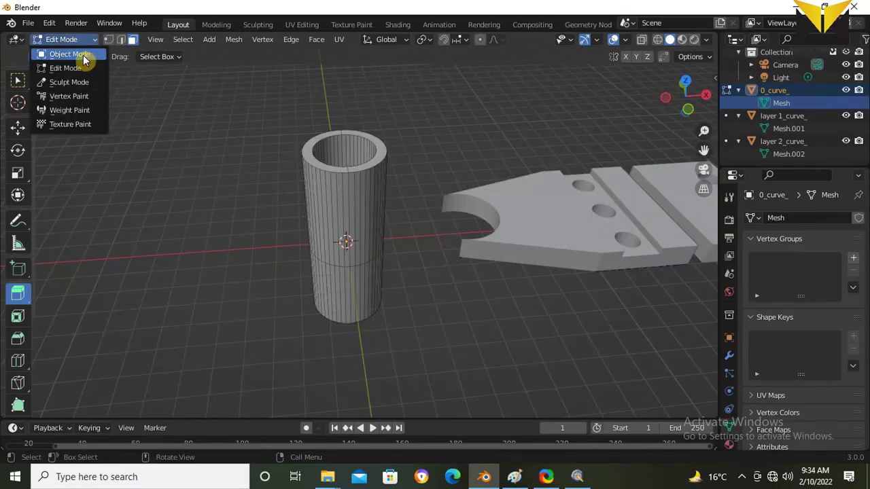
{"action": "left_click", "coordinate": [84, 55]}
{"action": "left_click", "coordinate": [198, 177]}
{"action": "middle_click_drag", "start_coordinate": [197, 177], "coordinate": [327, 82]}
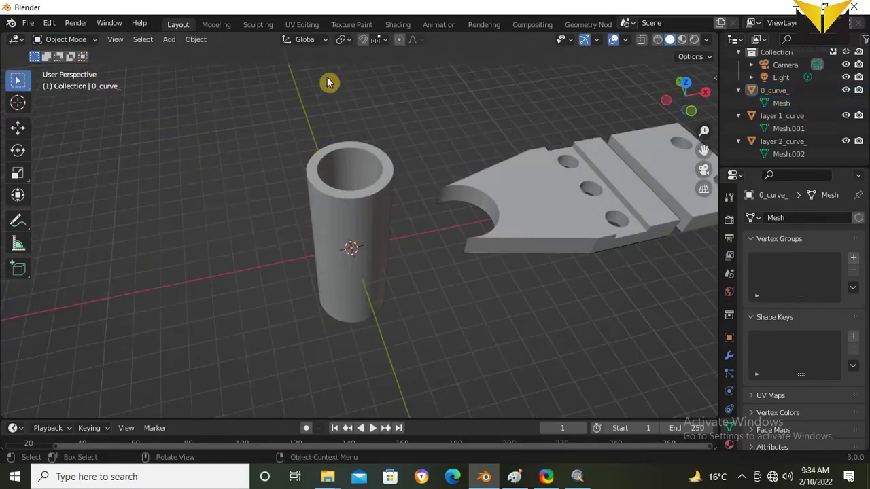
Step: Enable snapping to Vertex and move the tube 0_curve_ about 50 m along X into the bracket plate's curved notch
{"action": "left_click", "coordinate": [378, 40]}
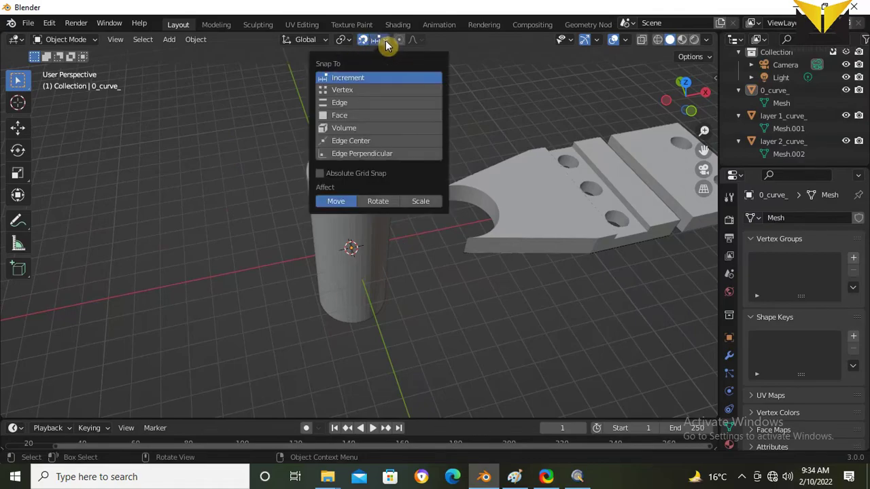
{"action": "left_click", "coordinate": [374, 91]}
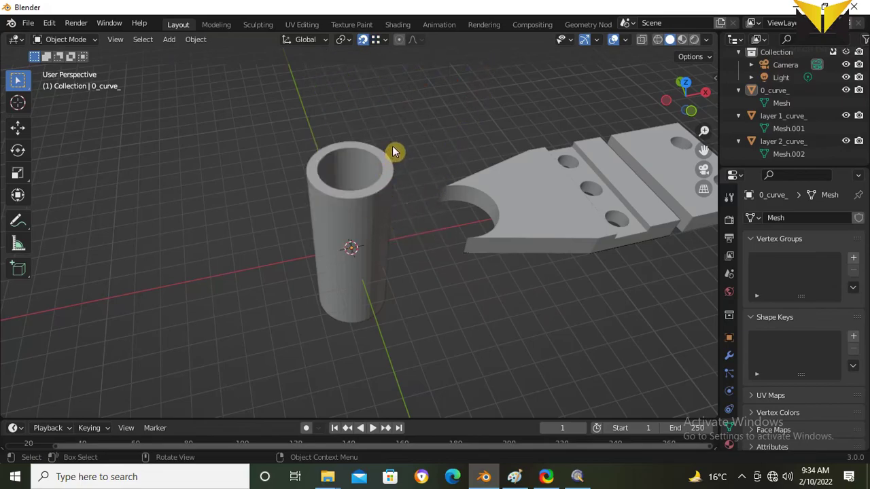
{"action": "left_click", "coordinate": [774, 90]}
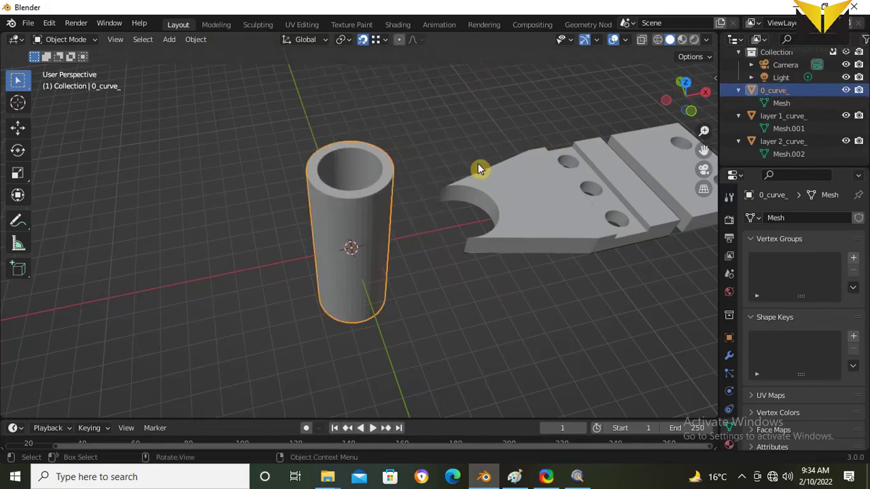
{"action": "left_click", "coordinate": [29, 136]}
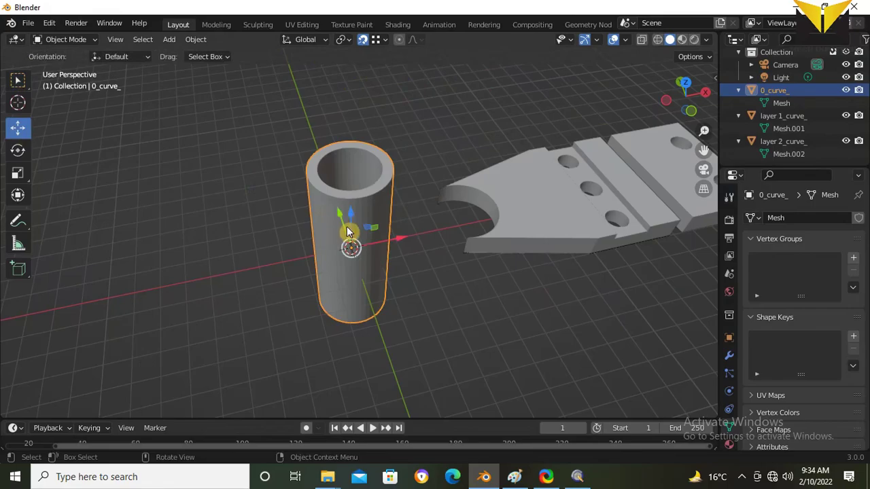
{"action": "left_click_drag", "start_coordinate": [347, 232], "coordinate": [490, 220]}
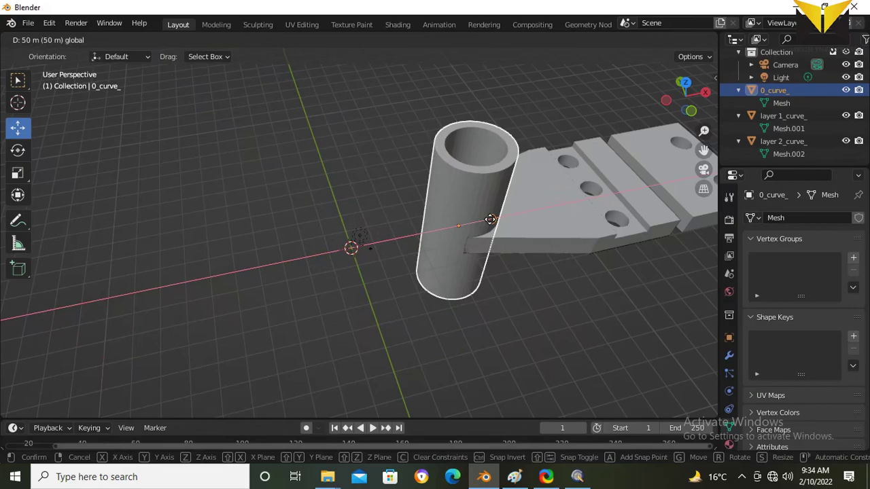
{"action": "left_click_drag", "start_coordinate": [490, 219], "coordinate": [490, 220]}
{"action": "left_click", "coordinate": [431, 328]}
{"action": "middle_click_drag", "start_coordinate": [431, 328], "coordinate": [408, 292]}
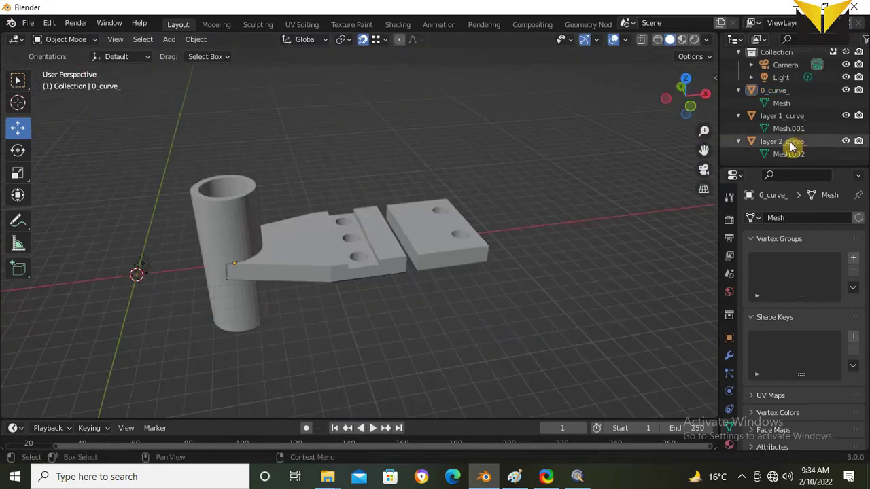
Step: Rotate the separate two-hole plate layer 2_curve_ by 90° about the global Y axis
{"action": "left_click", "coordinate": [790, 147]}
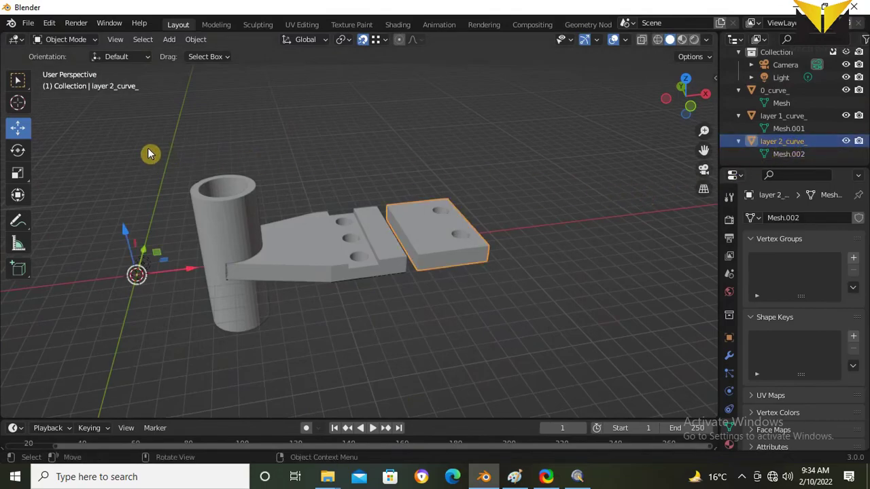
{"action": "left_click", "coordinate": [18, 151]}
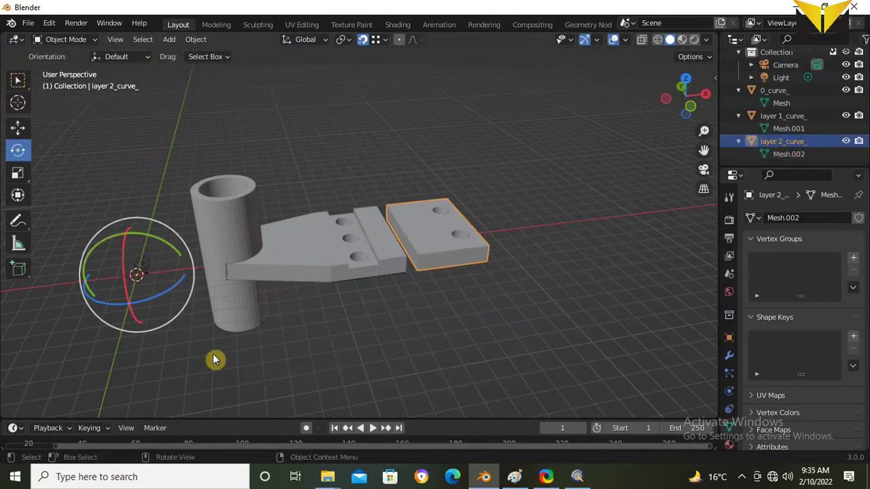
{"action": "left_click_drag", "start_coordinate": [163, 243], "coordinate": [181, 272]}
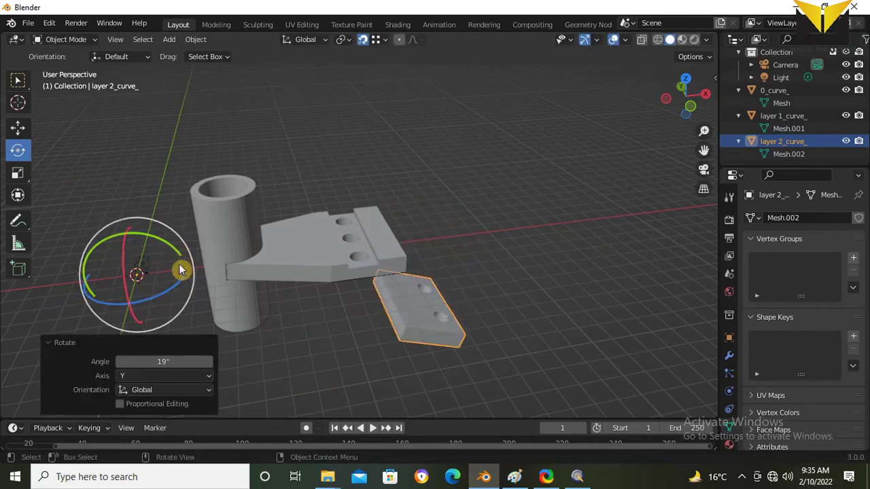
{"action": "left_click", "coordinate": [170, 362]}
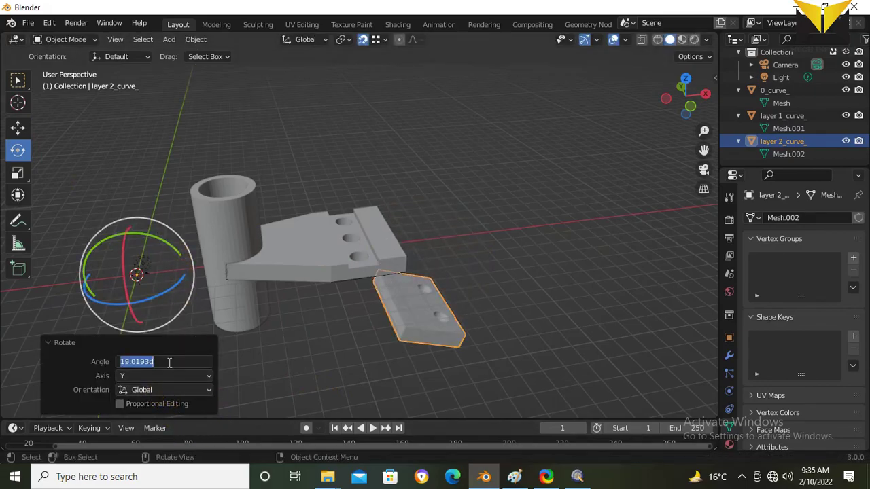
{"action": "type", "text": "90"}
{"action": "key", "text": "Return"}
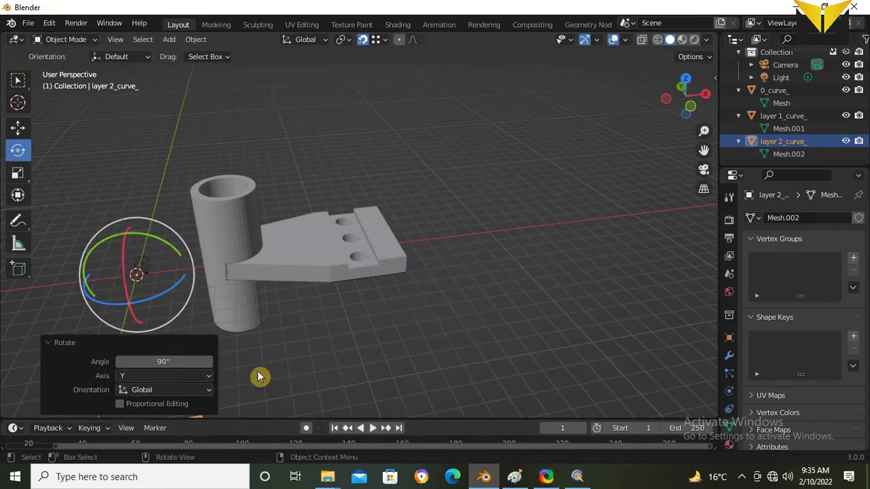
Step: Move the rotated two-hole plate up along Z by about 181.28 m
{"action": "scroll", "coordinate": [450, 251], "scroll_direction": "down", "scroll_amount": 6}
{"action": "middle_click_drag", "start_coordinate": [451, 250], "coordinate": [260, 286]}
{"action": "key", "text": "shift+space"}
{"action": "key", "text": "g"}
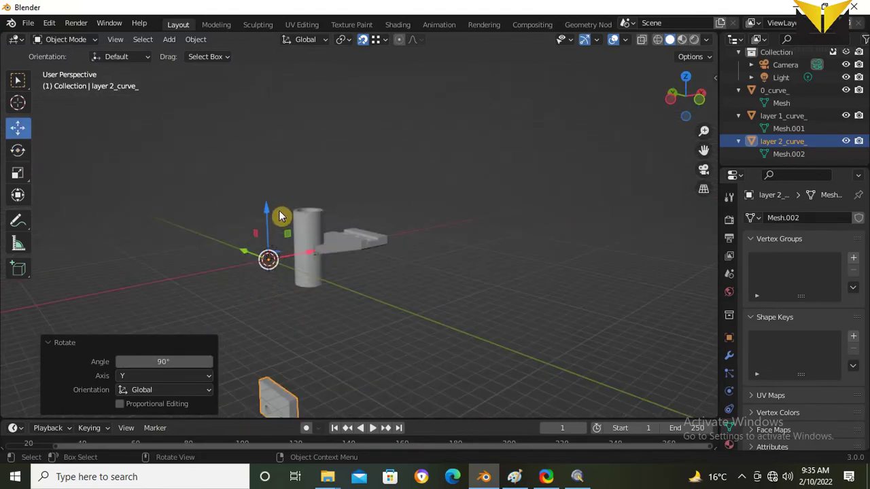
{"action": "left_click_drag", "start_coordinate": [269, 206], "coordinate": [291, 404]}
{"action": "middle_click_drag", "start_coordinate": [323, 300], "coordinate": [295, 276]}
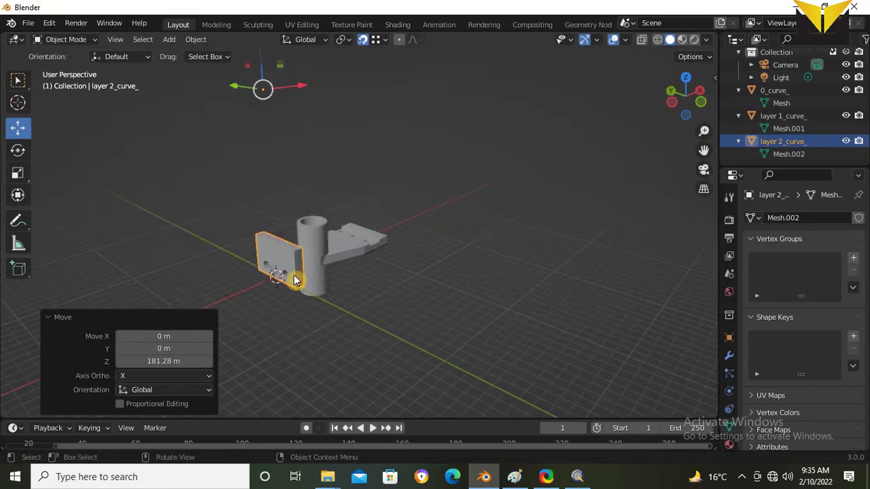
Step: Move the upright two-hole plate about 128 m in X and 2.94 m in Z to the bracket plate's far end
{"action": "left_click_drag", "start_coordinate": [262, 88], "coordinate": [408, 243]}
{"action": "middle_click_drag", "start_coordinate": [408, 244], "coordinate": [395, 231]}
{"action": "scroll", "coordinate": [408, 229], "scroll_direction": "up", "scroll_amount": 4}
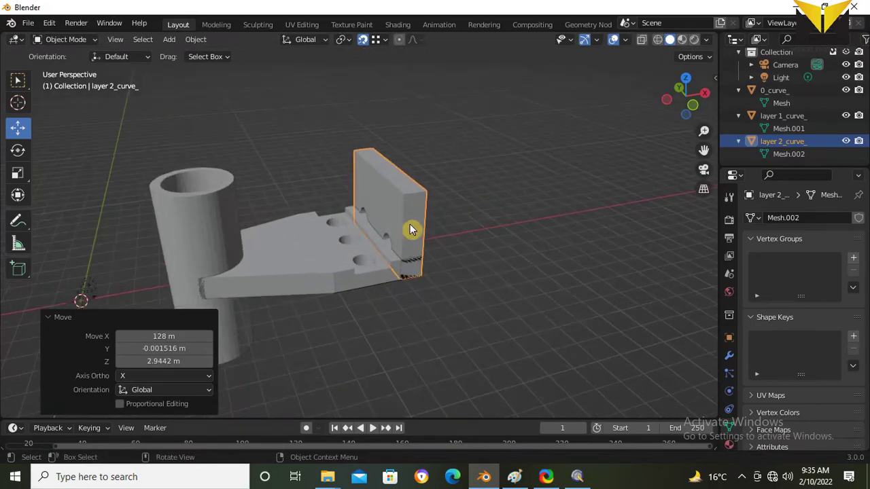
{"action": "scroll", "coordinate": [422, 230], "scroll_direction": "up", "scroll_amount": 2}
{"action": "scroll", "coordinate": [408, 208], "scroll_direction": "down", "scroll_amount": 3}
Step: Set the two-hole plate's location to about 137.87 m in X and 154.12 m in Z, then deselect it
{"action": "key", "text": "n"}
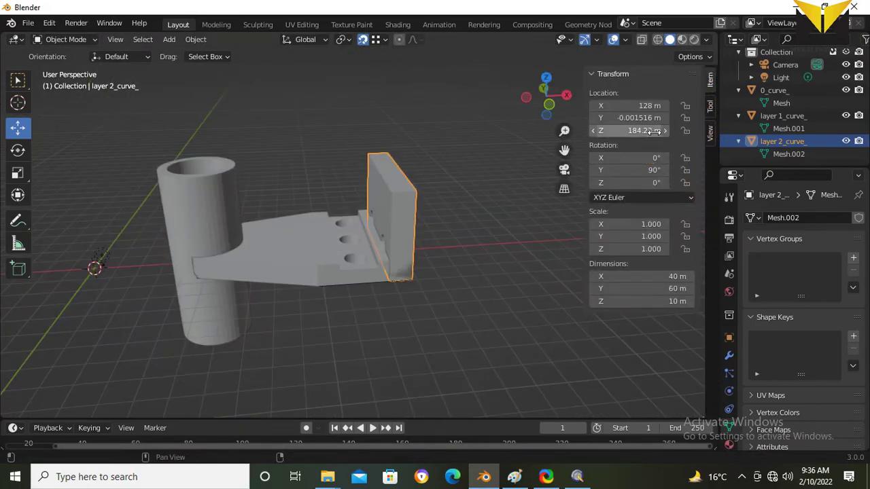
{"action": "left_click_drag", "start_coordinate": [649, 106], "coordinate": [680, 105]}
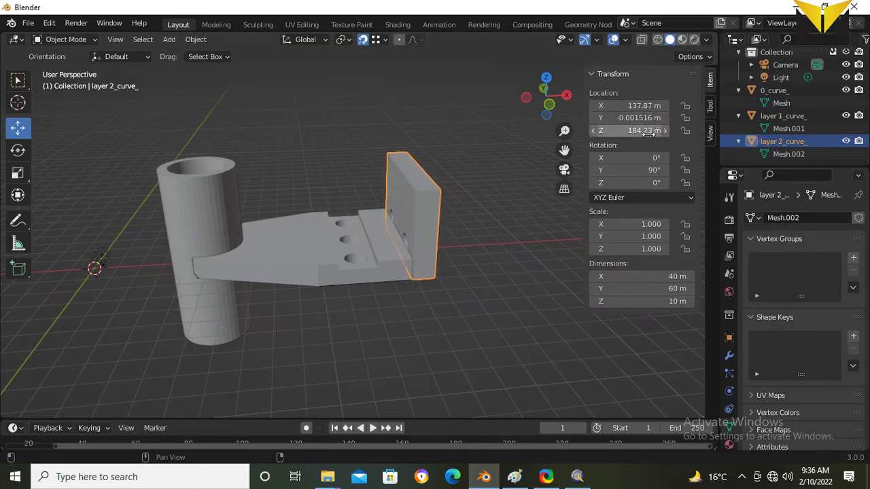
{"action": "left_click_drag", "start_coordinate": [642, 130], "coordinate": [612, 130]}
{"action": "scroll", "coordinate": [530, 264], "scroll_direction": "up", "scroll_amount": 5}
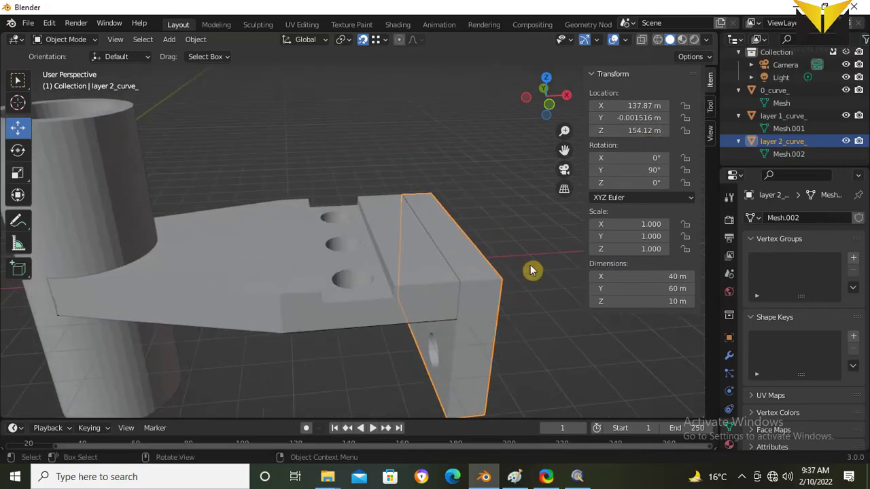
{"action": "middle_click_drag", "start_coordinate": [530, 264], "coordinate": [501, 250]}
{"action": "left_click", "coordinate": [501, 250]}
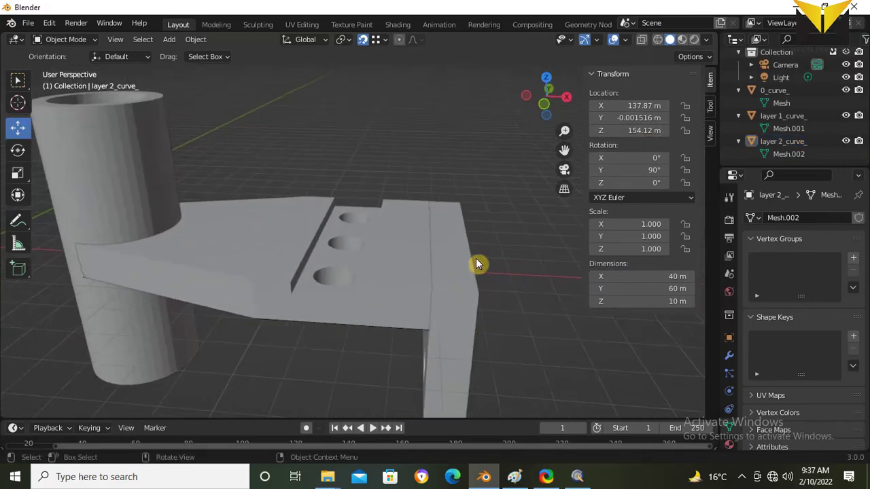
Step: Snap the two-hole plate against the bracket plate's end by moving it about 0.13 m in X and 0.11 m in Z
{"action": "left_click", "coordinate": [467, 280]}
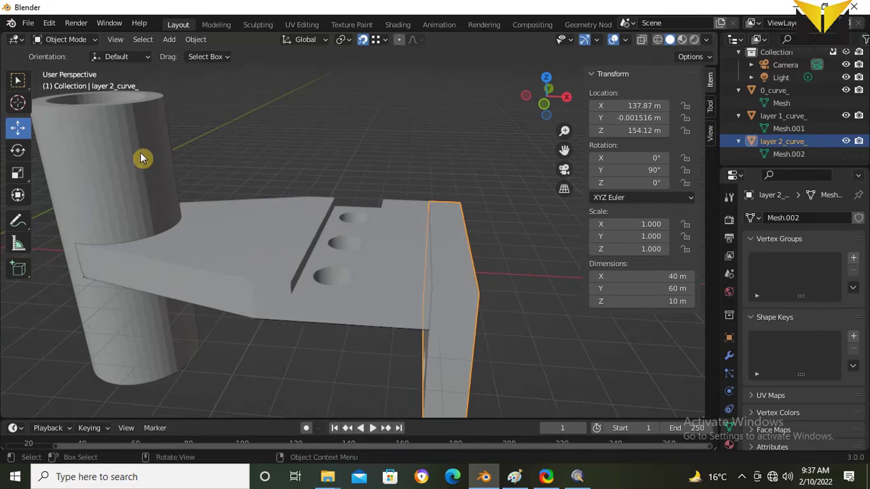
{"action": "scroll", "coordinate": [458, 173], "scroll_direction": "down", "scroll_amount": 10}
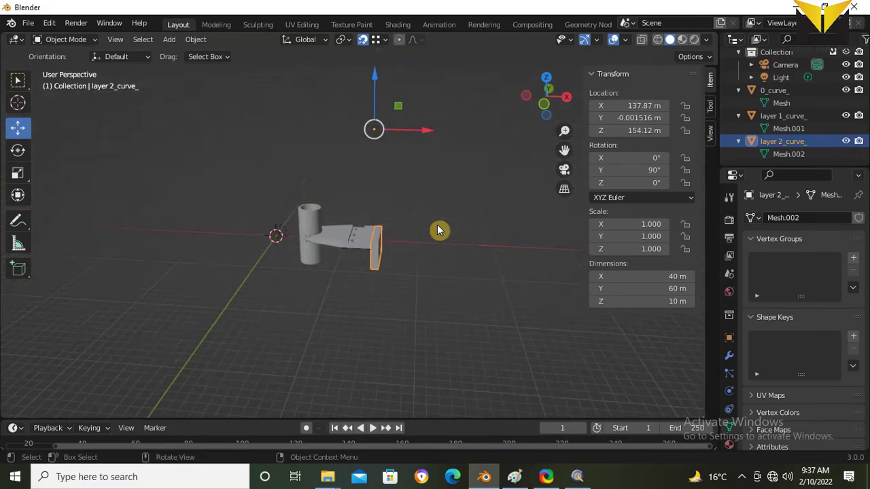
{"action": "key", "text": "g"}
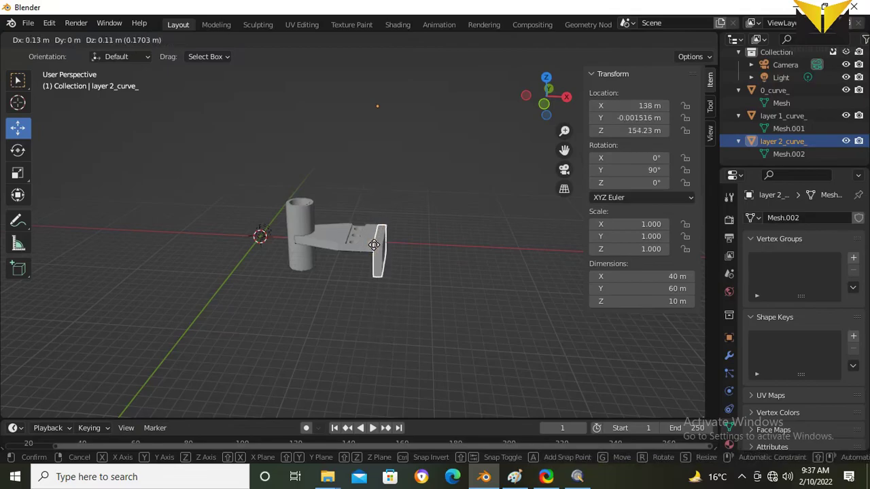
{"action": "left_click", "coordinate": [374, 245]}
{"action": "scroll", "coordinate": [412, 177], "scroll_direction": "up", "scroll_amount": 5}
{"action": "middle_click_drag", "start_coordinate": [382, 76], "coordinate": [412, 181]}
{"action": "left_click", "coordinate": [412, 176]}
Step: Show the assembled bracket with Material Preview shading in the Modeling workspace, then open the Shading workspace
{"action": "key", "text": "ctrl+Page_Down"}
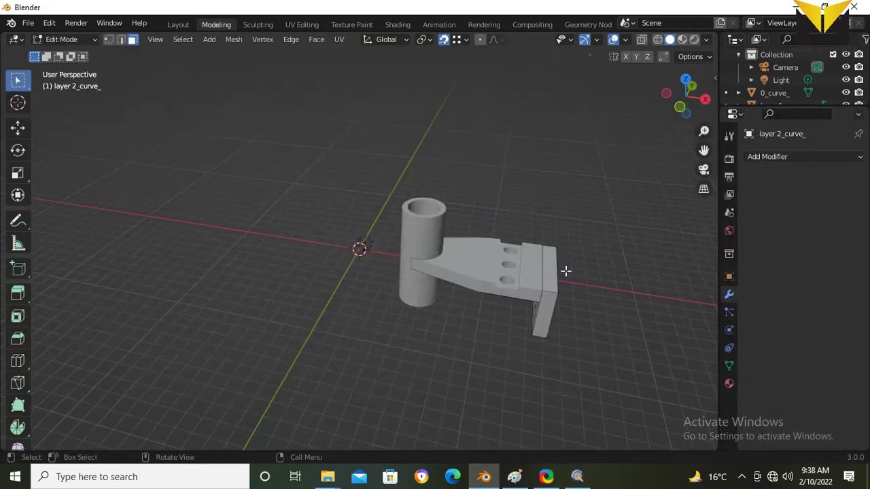
{"action": "left_click", "coordinate": [683, 39]}
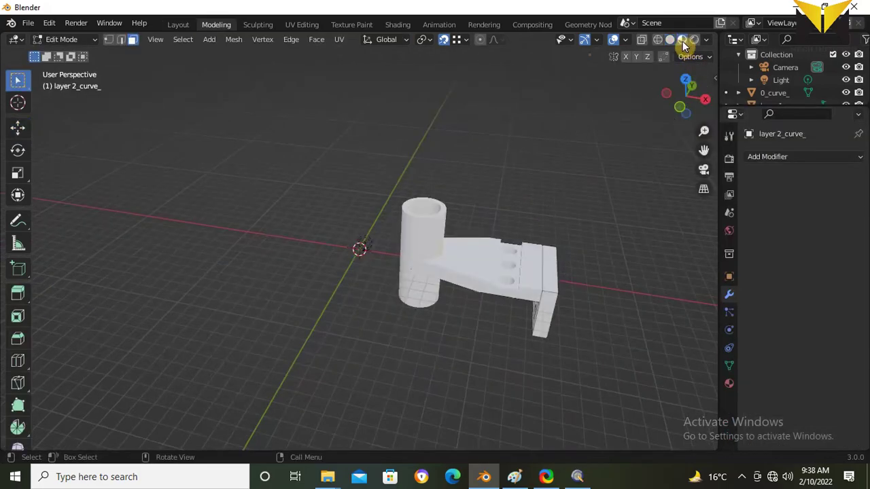
{"action": "mouse_move", "coordinate": [616, 159]}
{"action": "middle_mouse_down"}
{"action": "mouse_move", "coordinate": [559, 131]}
{"action": "mouse_move", "coordinate": [538, 134]}
{"action": "mouse_move", "coordinate": [602, 140]}
{"action": "mouse_move", "coordinate": [639, 163]}
{"action": "mouse_move", "coordinate": [639, 183]}
{"action": "mouse_move", "coordinate": [637, 165]}
{"action": "middle_mouse_up"}
{"action": "left_click", "coordinate": [397, 24]}
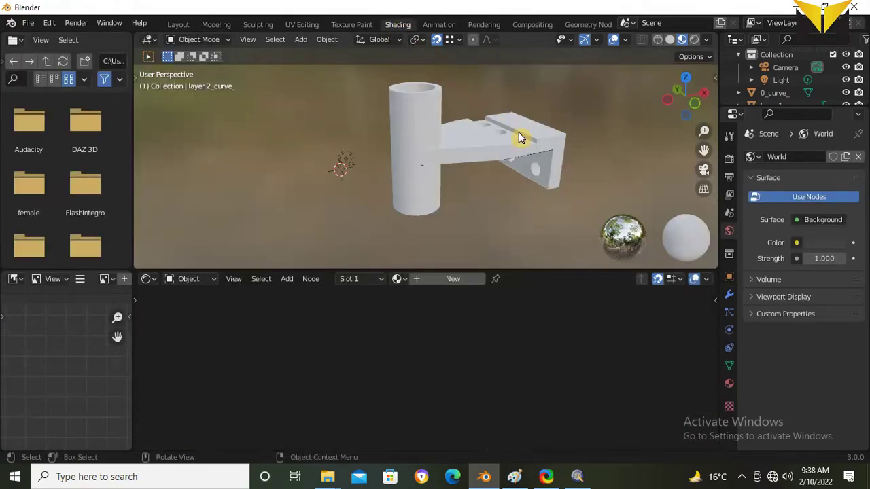